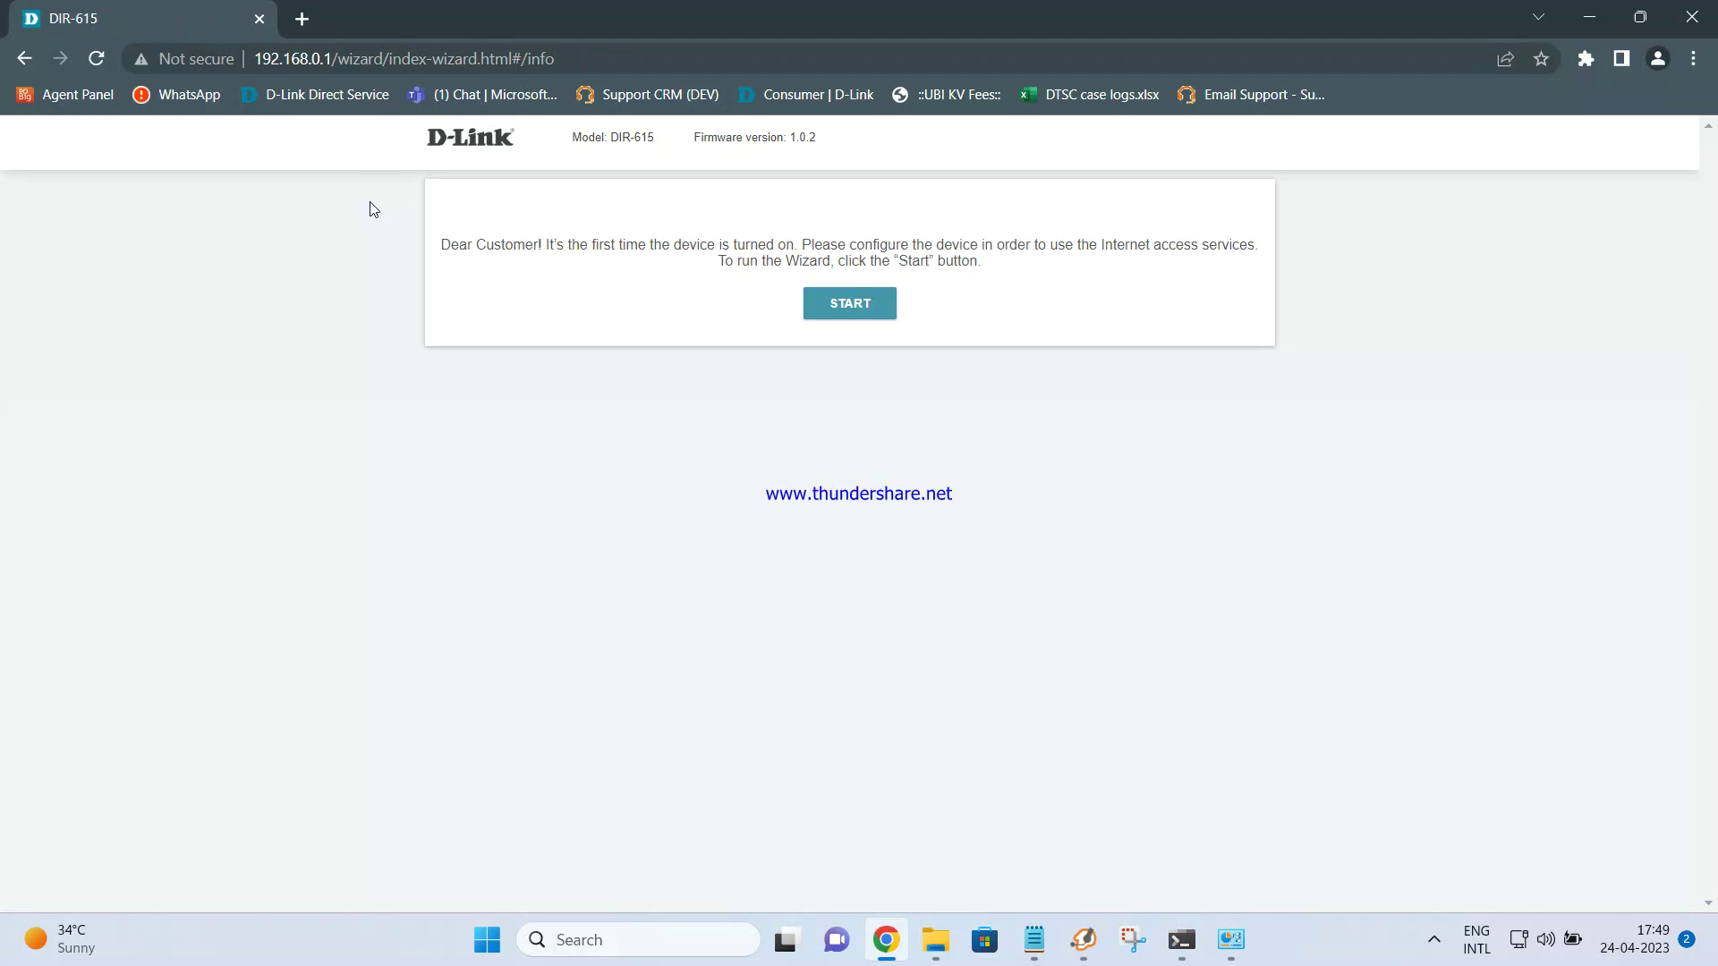
Start the DIR-615 setup wizard in English and continue to basic setup
left_click(867, 312)
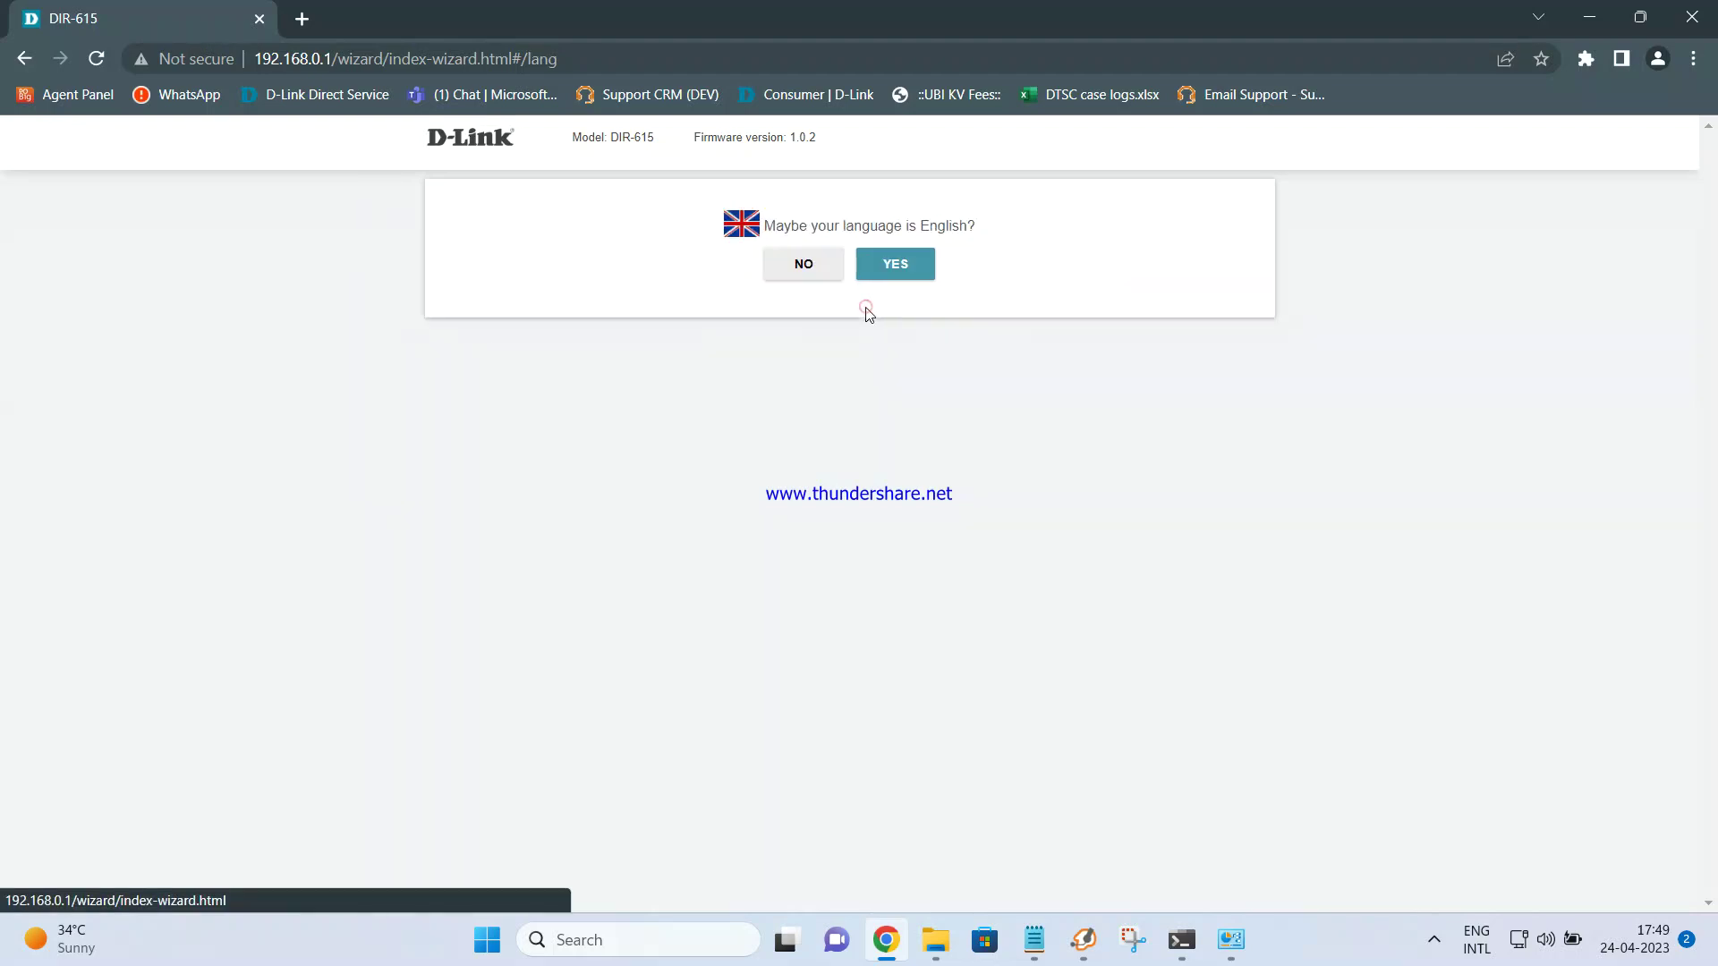
left_click(895, 269)
left_click(925, 269)
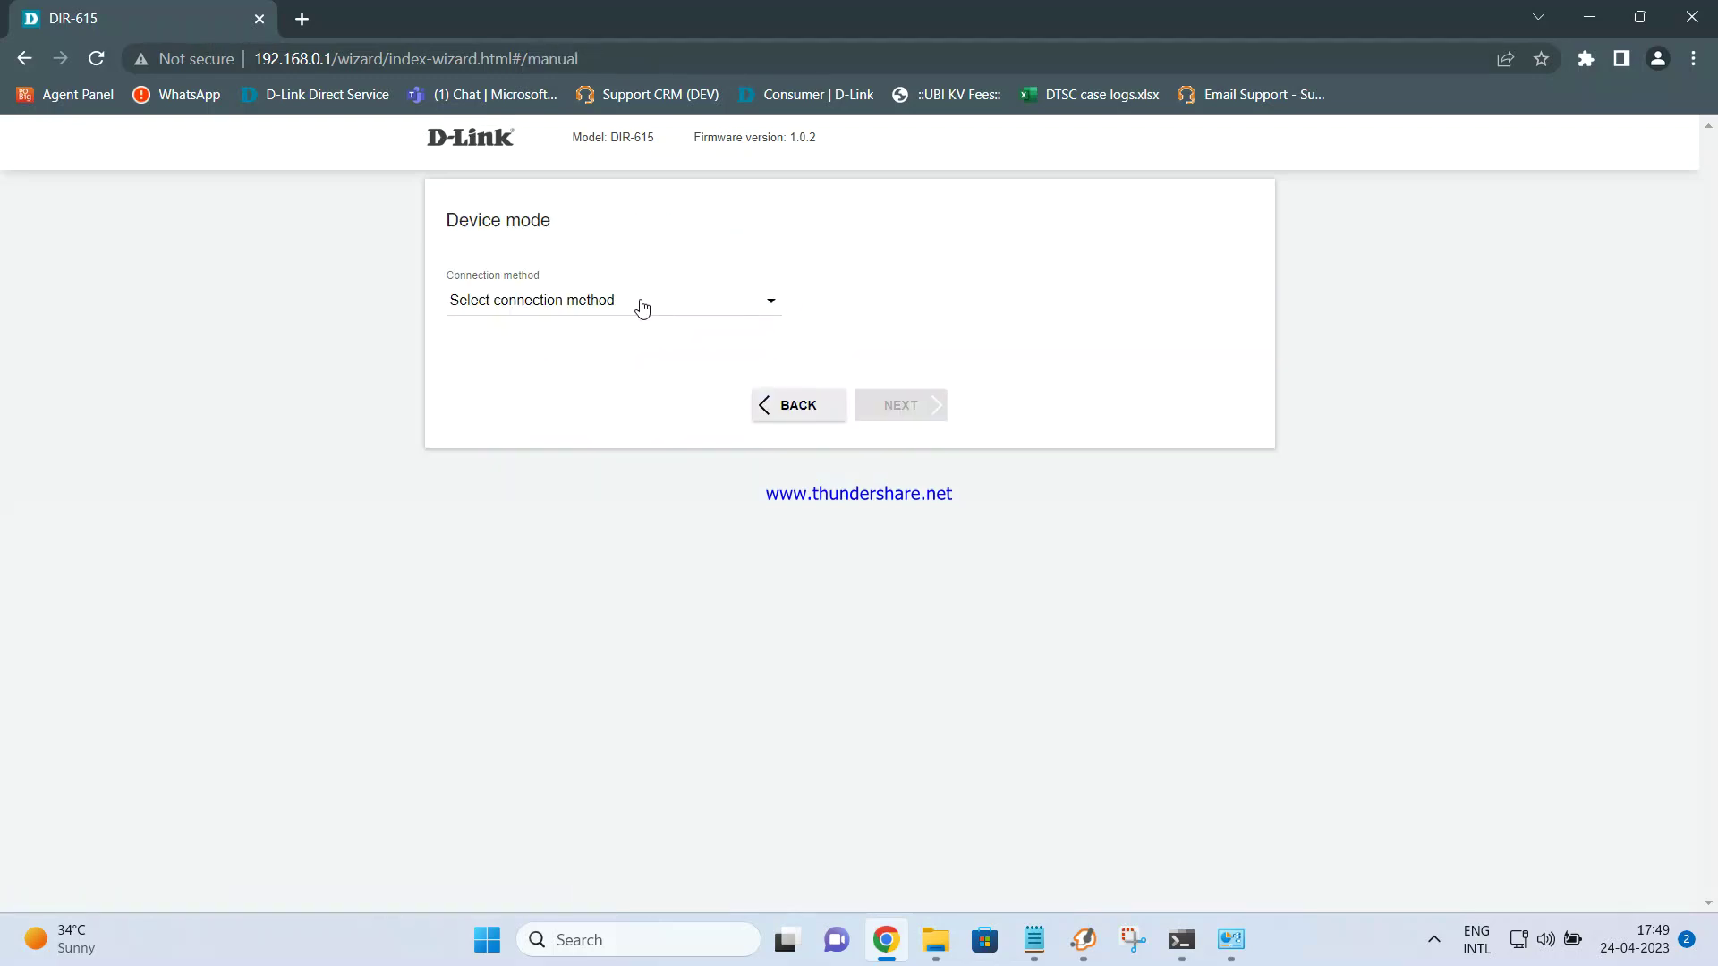
Set the connection method to Wired connection and the work mode to Access point
left_click(641, 308)
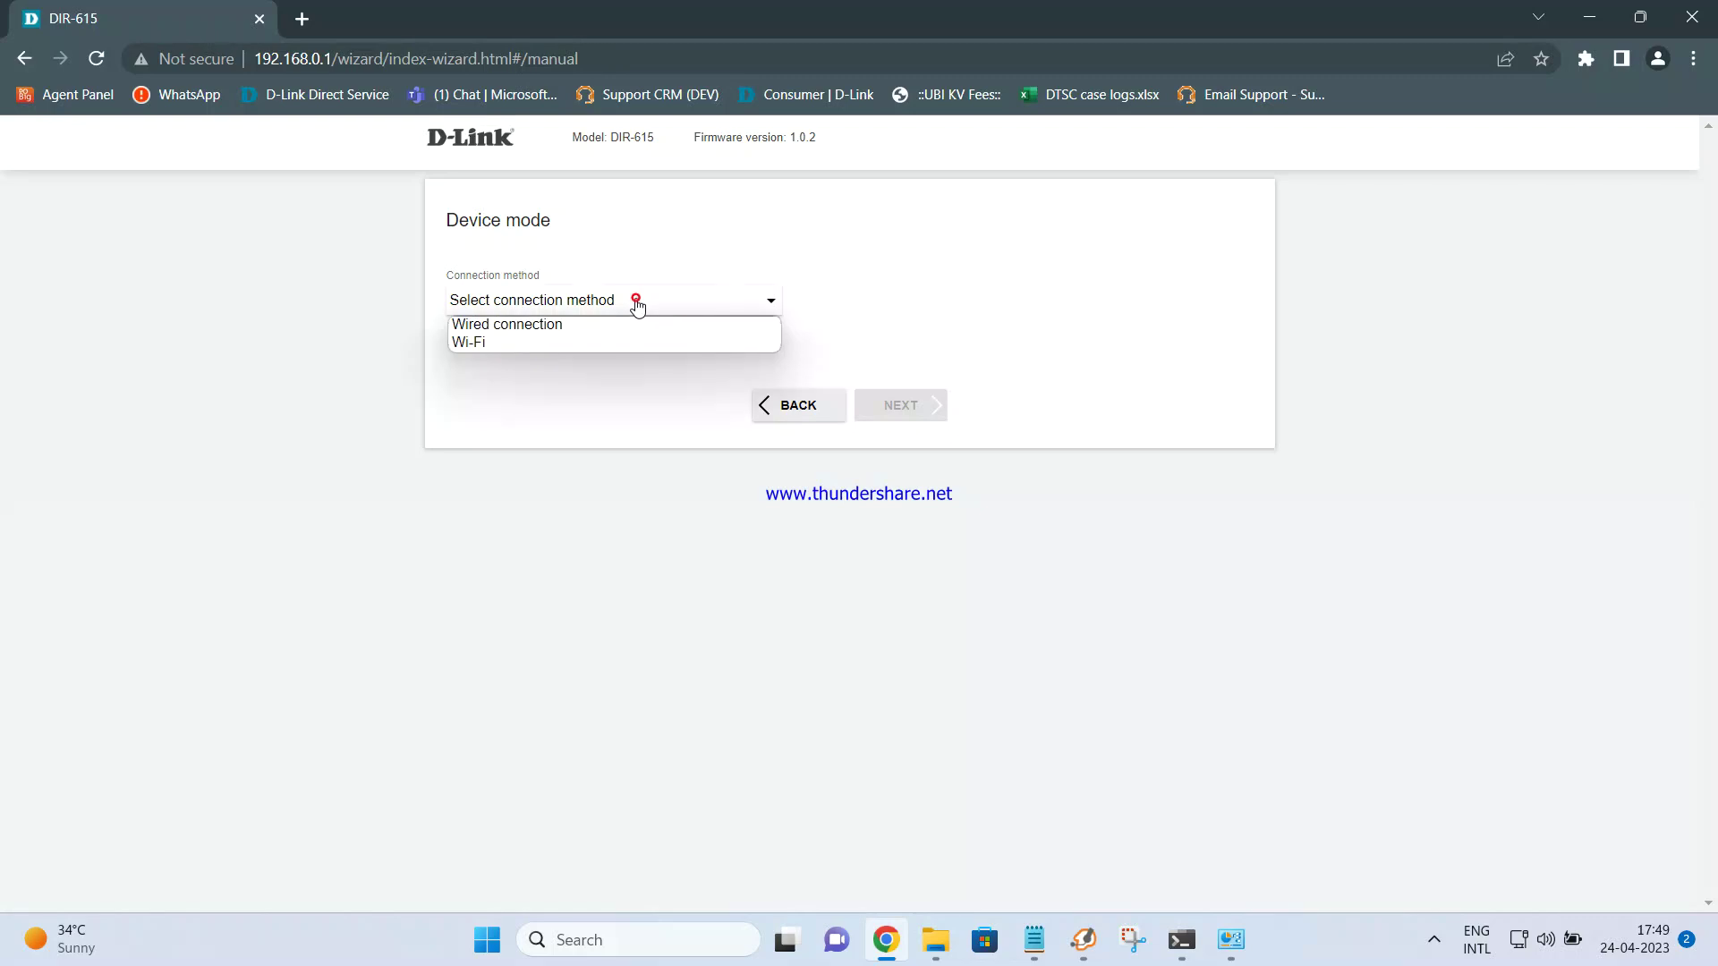
left_click(555, 327)
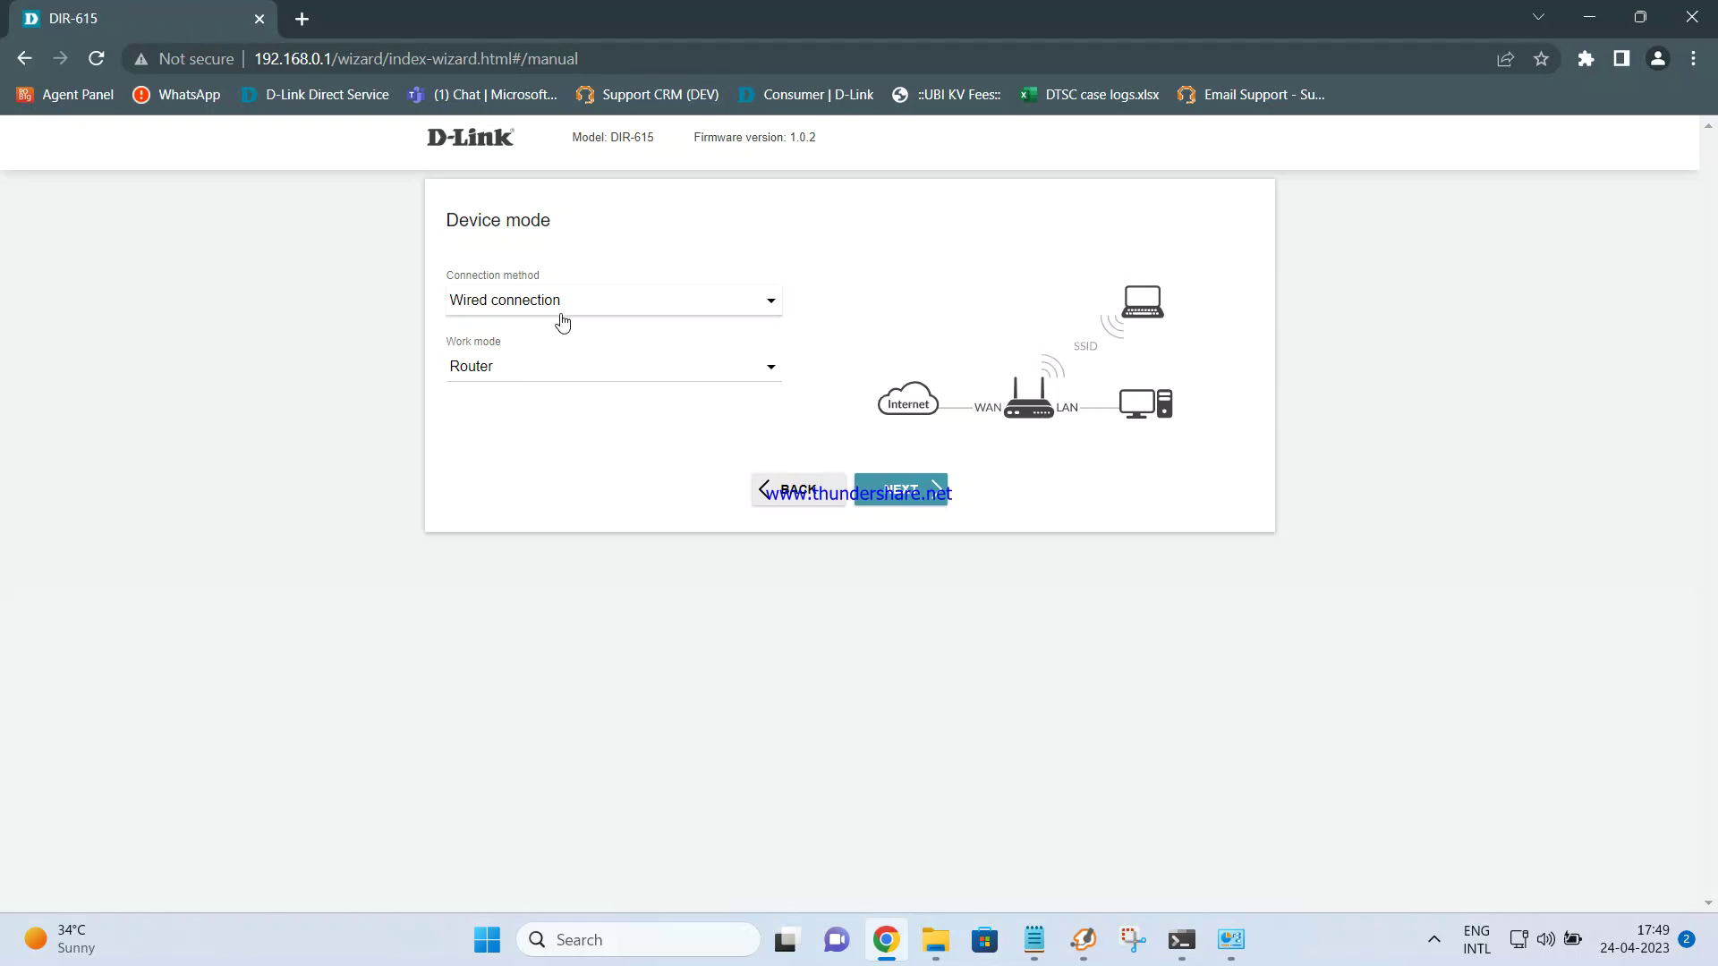
left_click(509, 380)
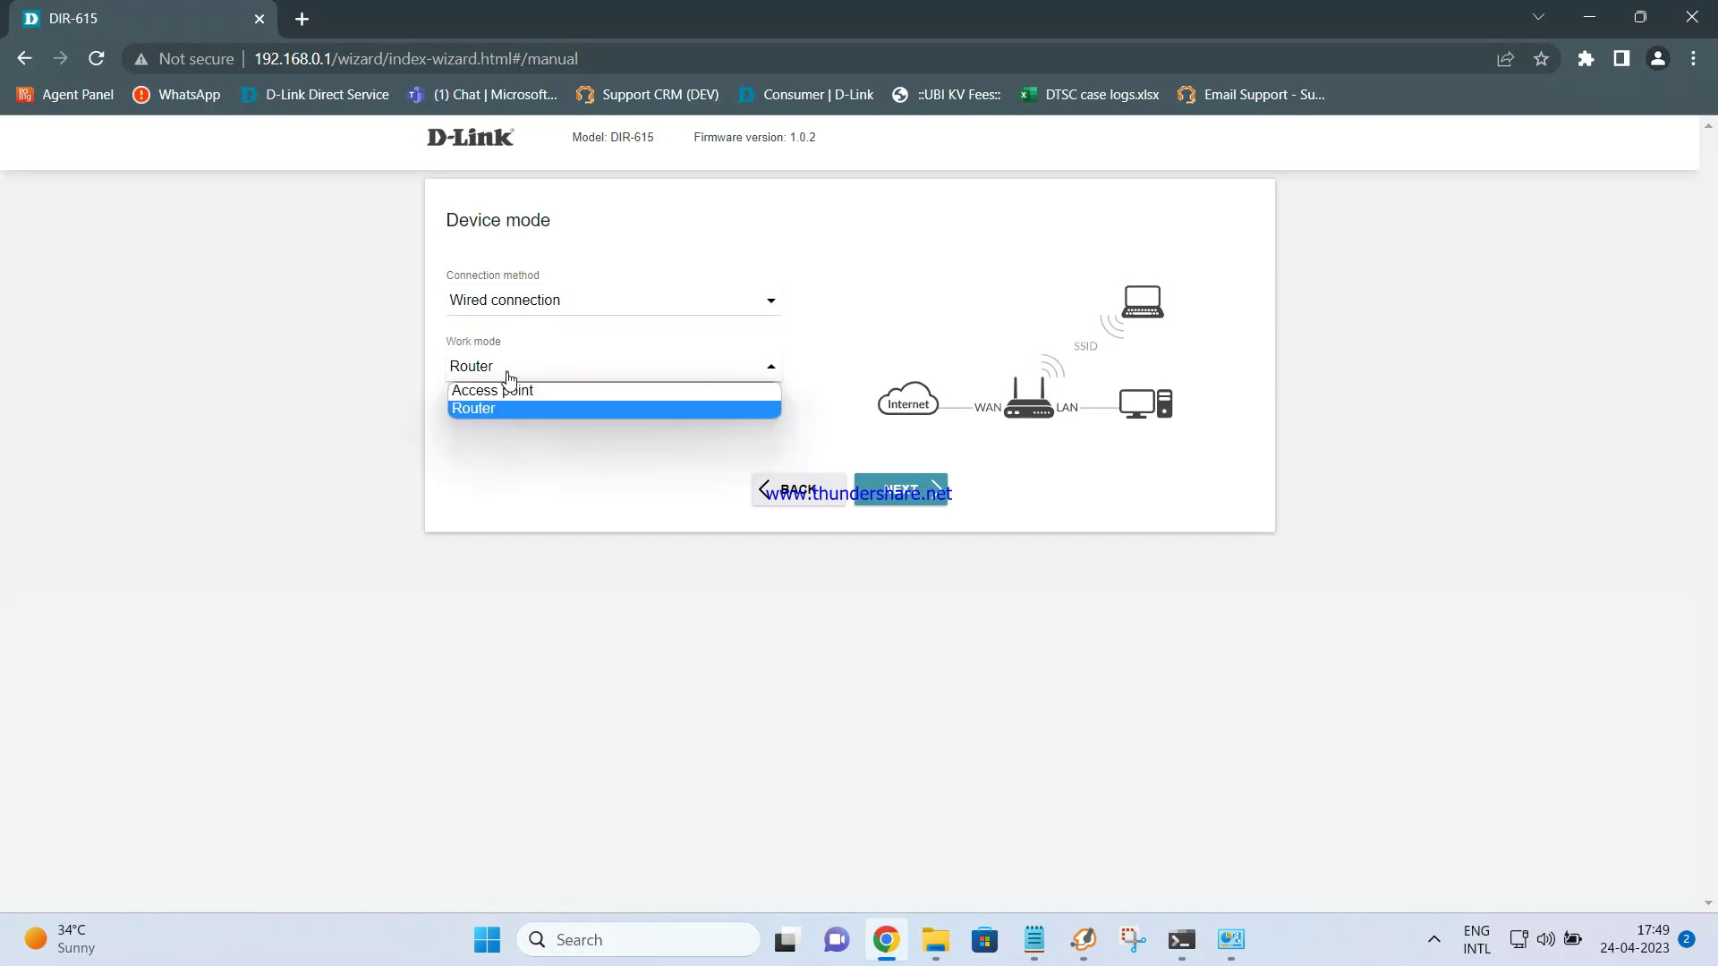
left_click(506, 393)
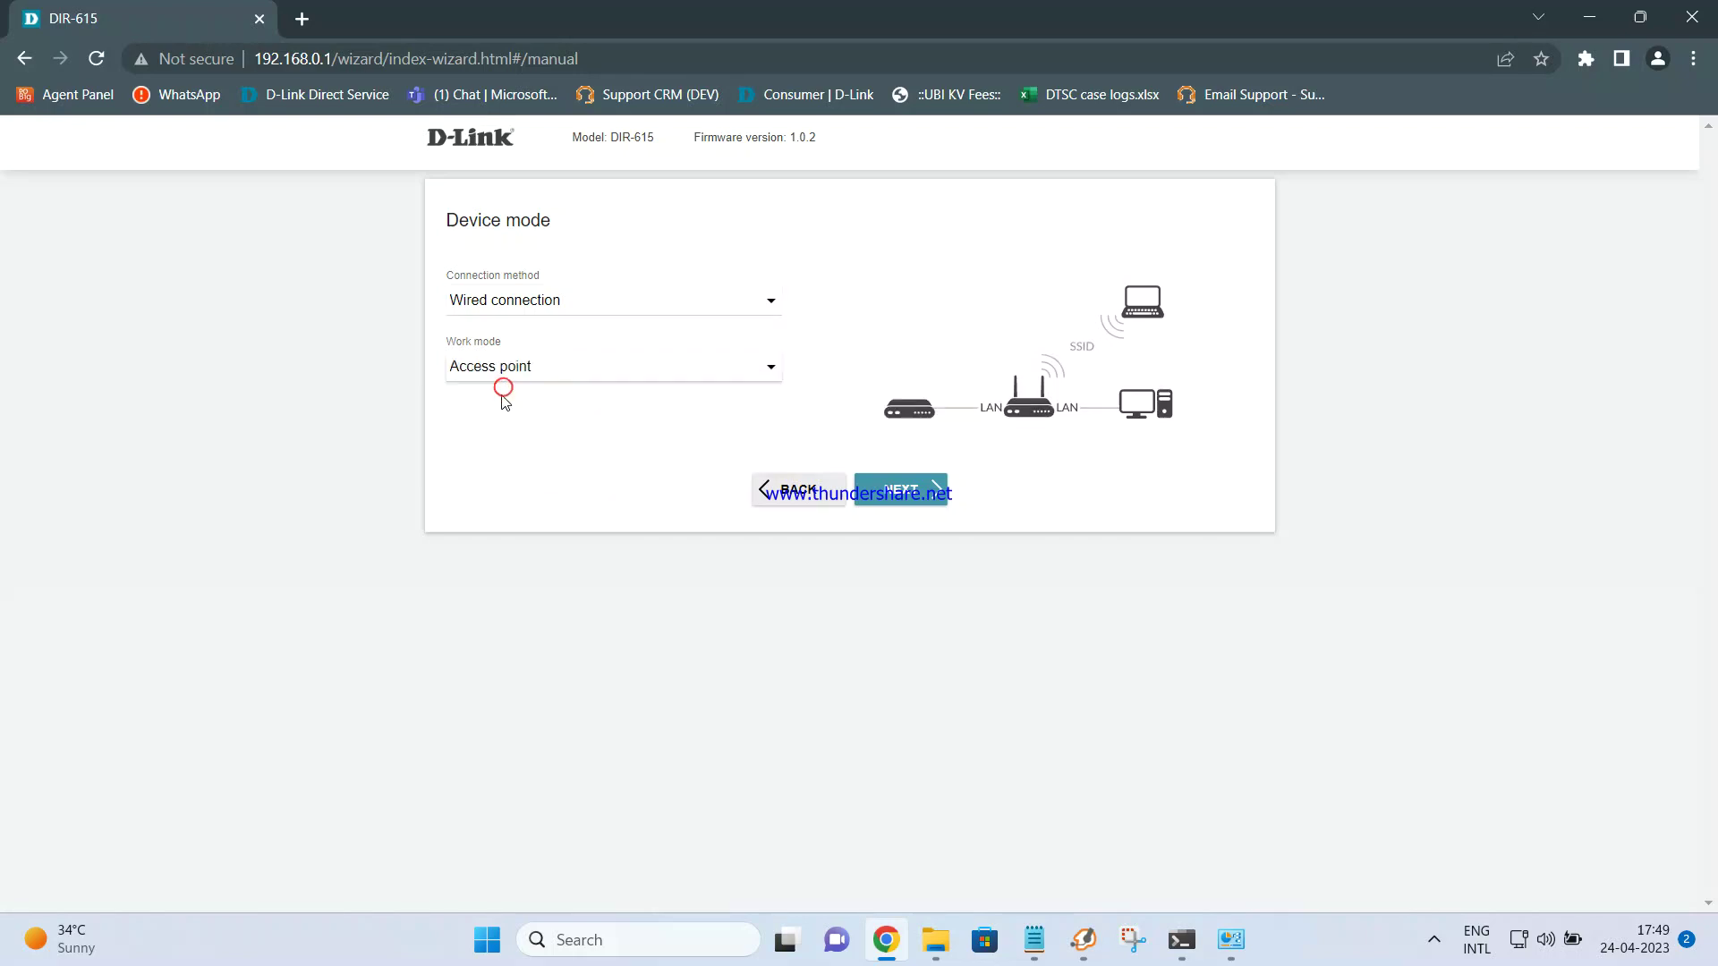
On the LAN page, set IP address 192.168.0.50 and gateway 192.168.0.1
left_click(904, 494)
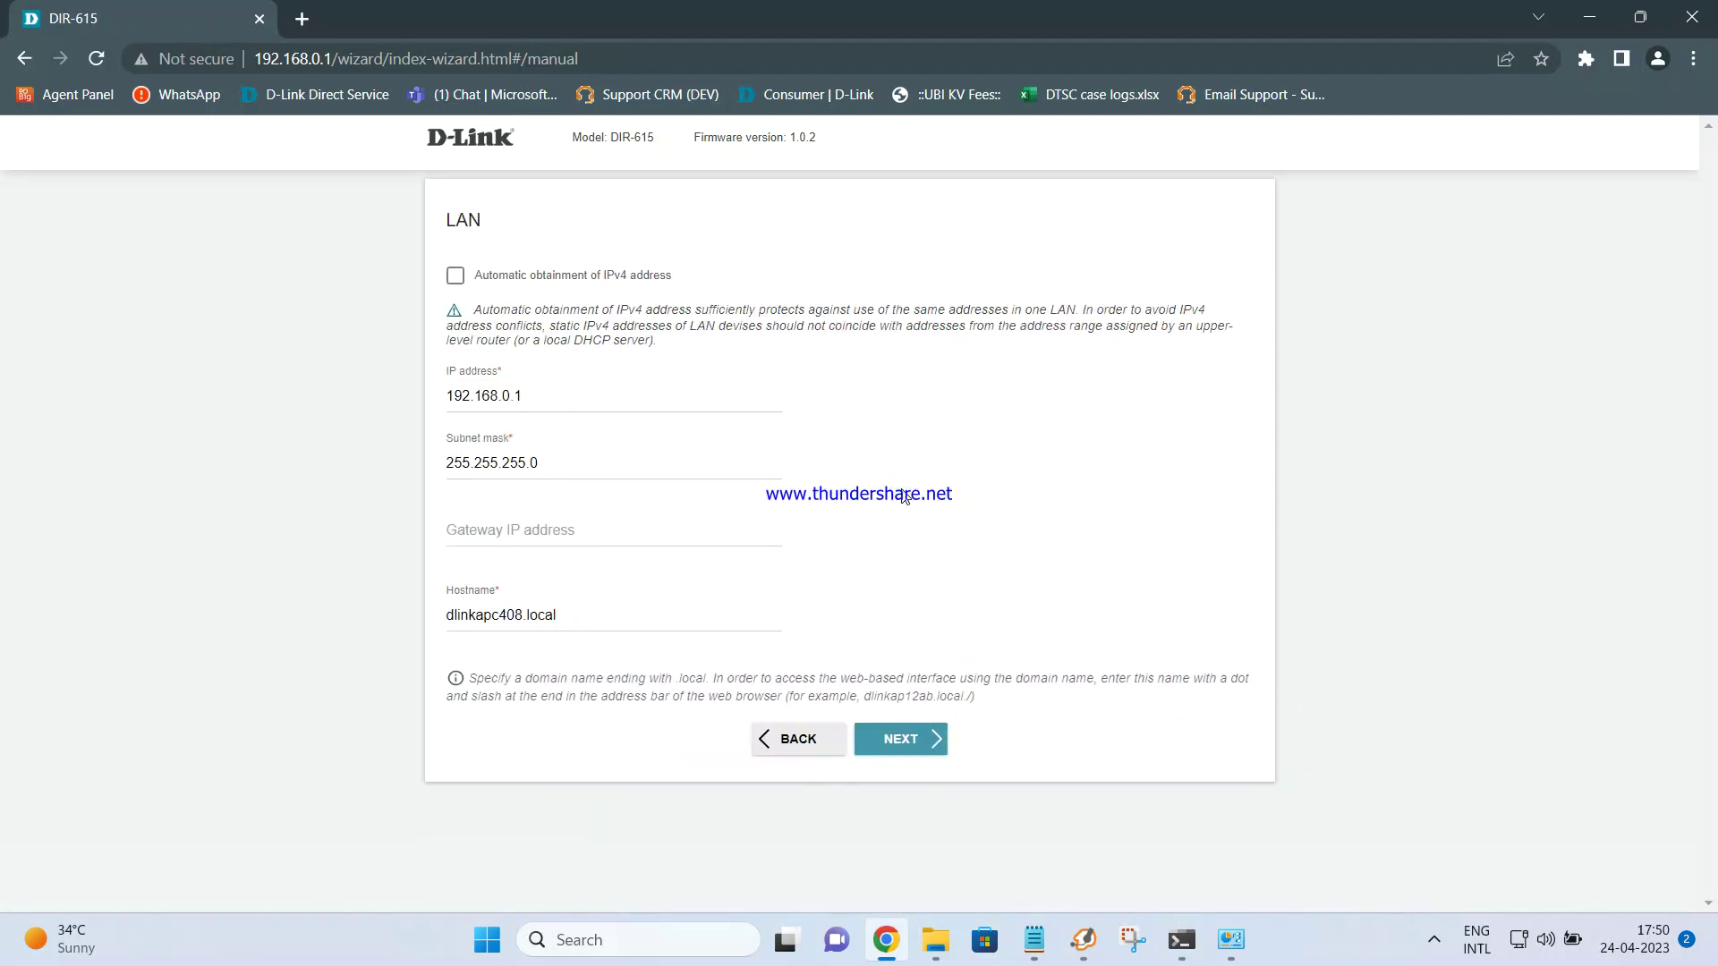
left_click(585, 391)
key("BackSpace")
type("50")
left_click(543, 524)
type("1")
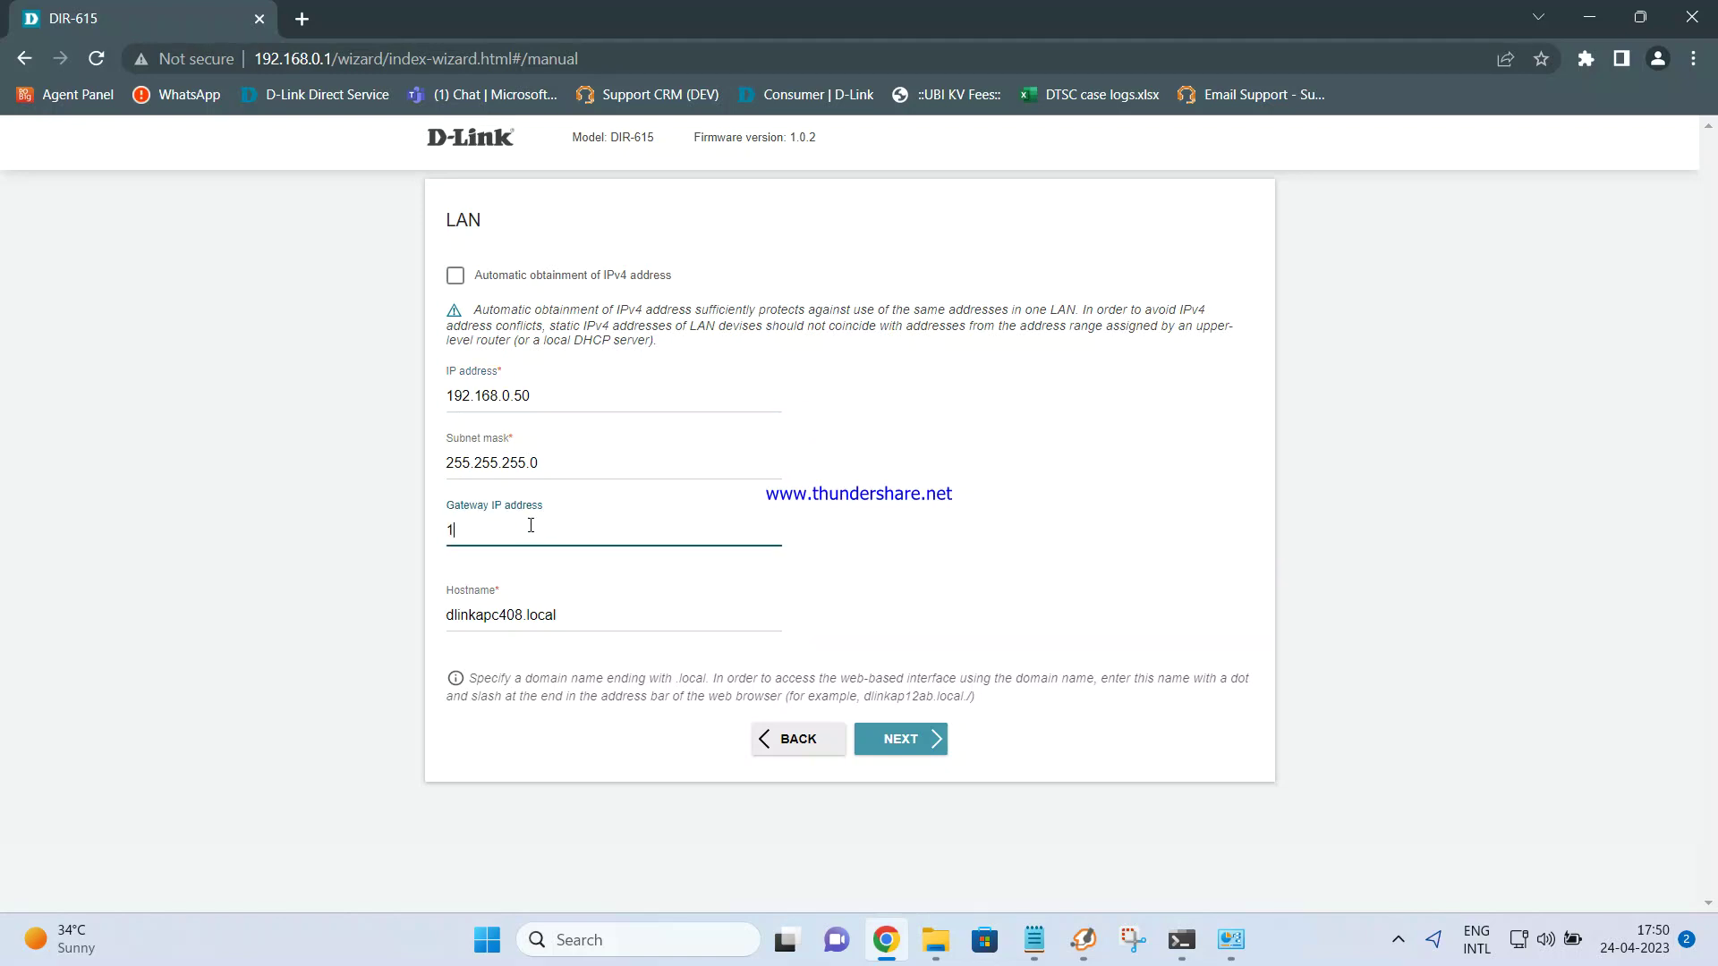
type("92.168.0.1")
Rename the 2.4 GHz Wi-Fi network to DIR-615new and reveal its password
left_click(899, 739)
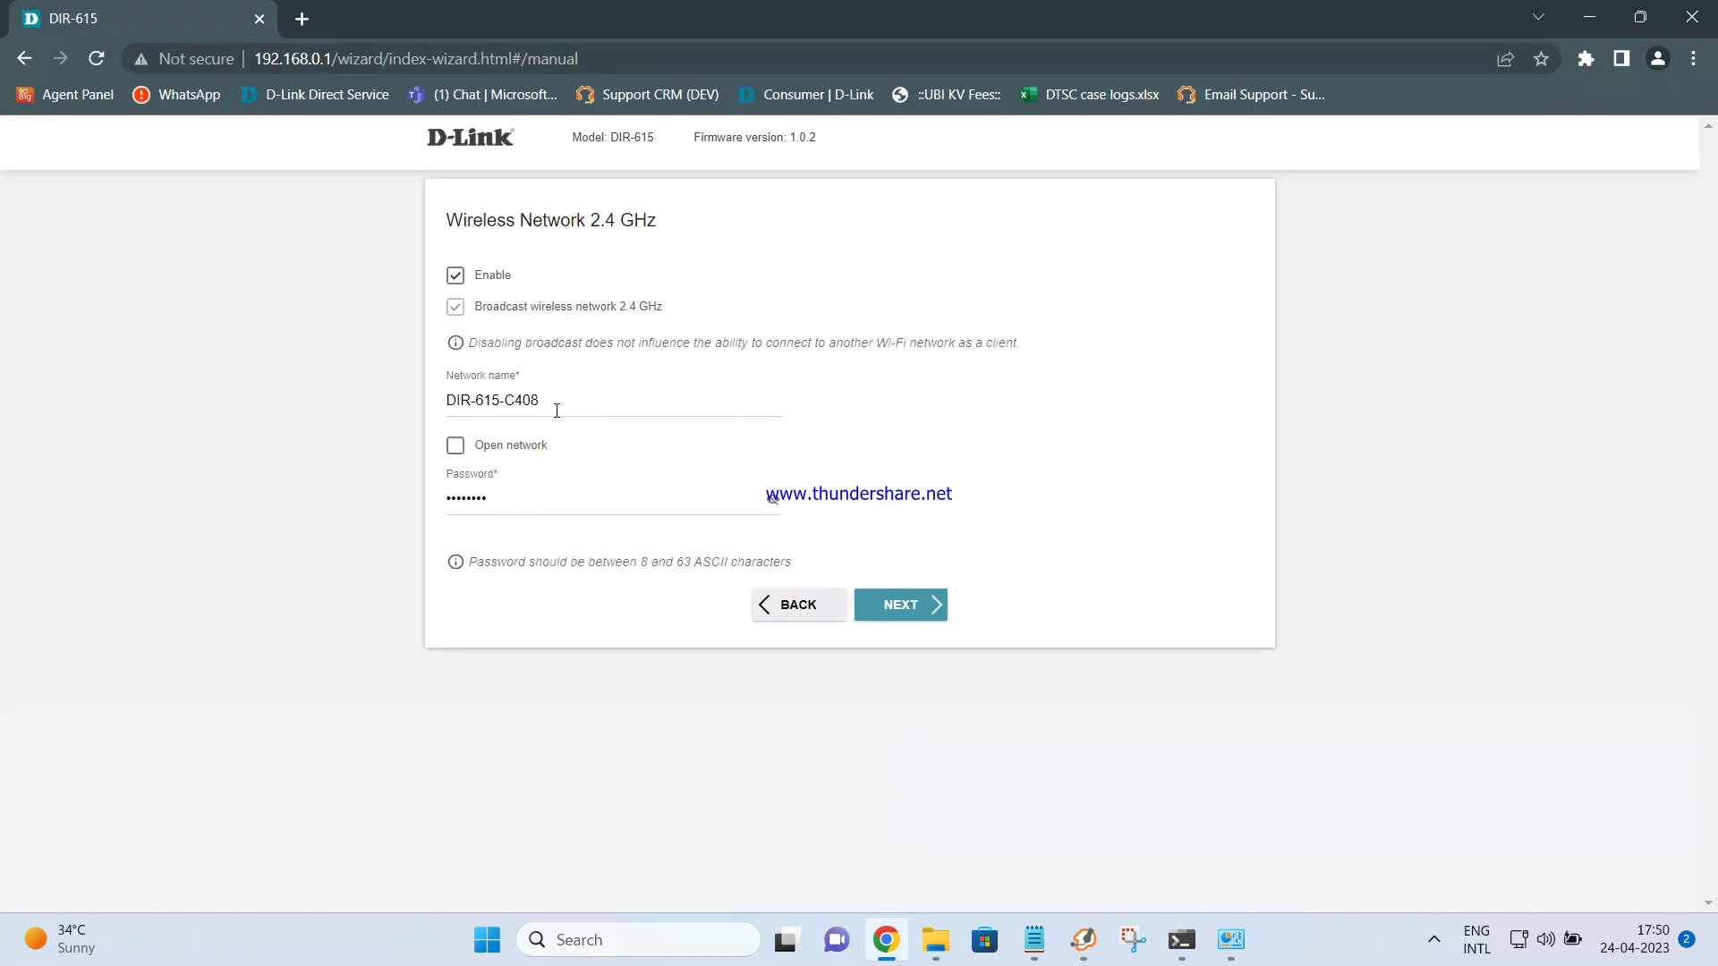
left_click(549, 401)
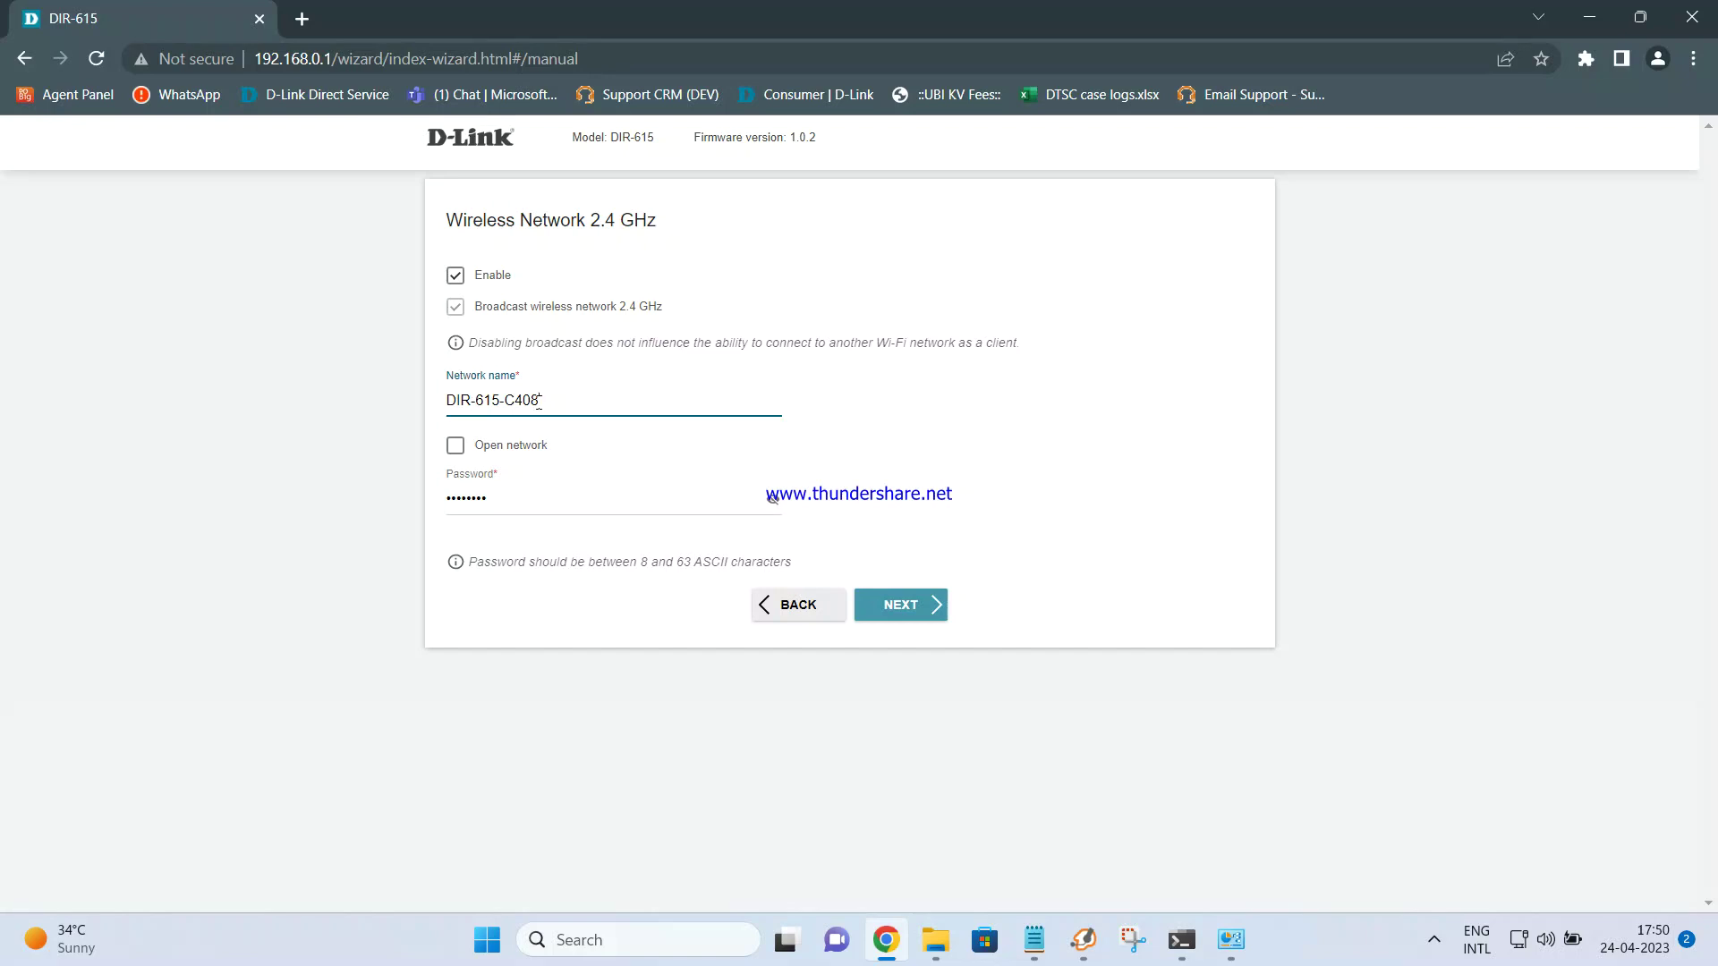
left_click(771, 499)
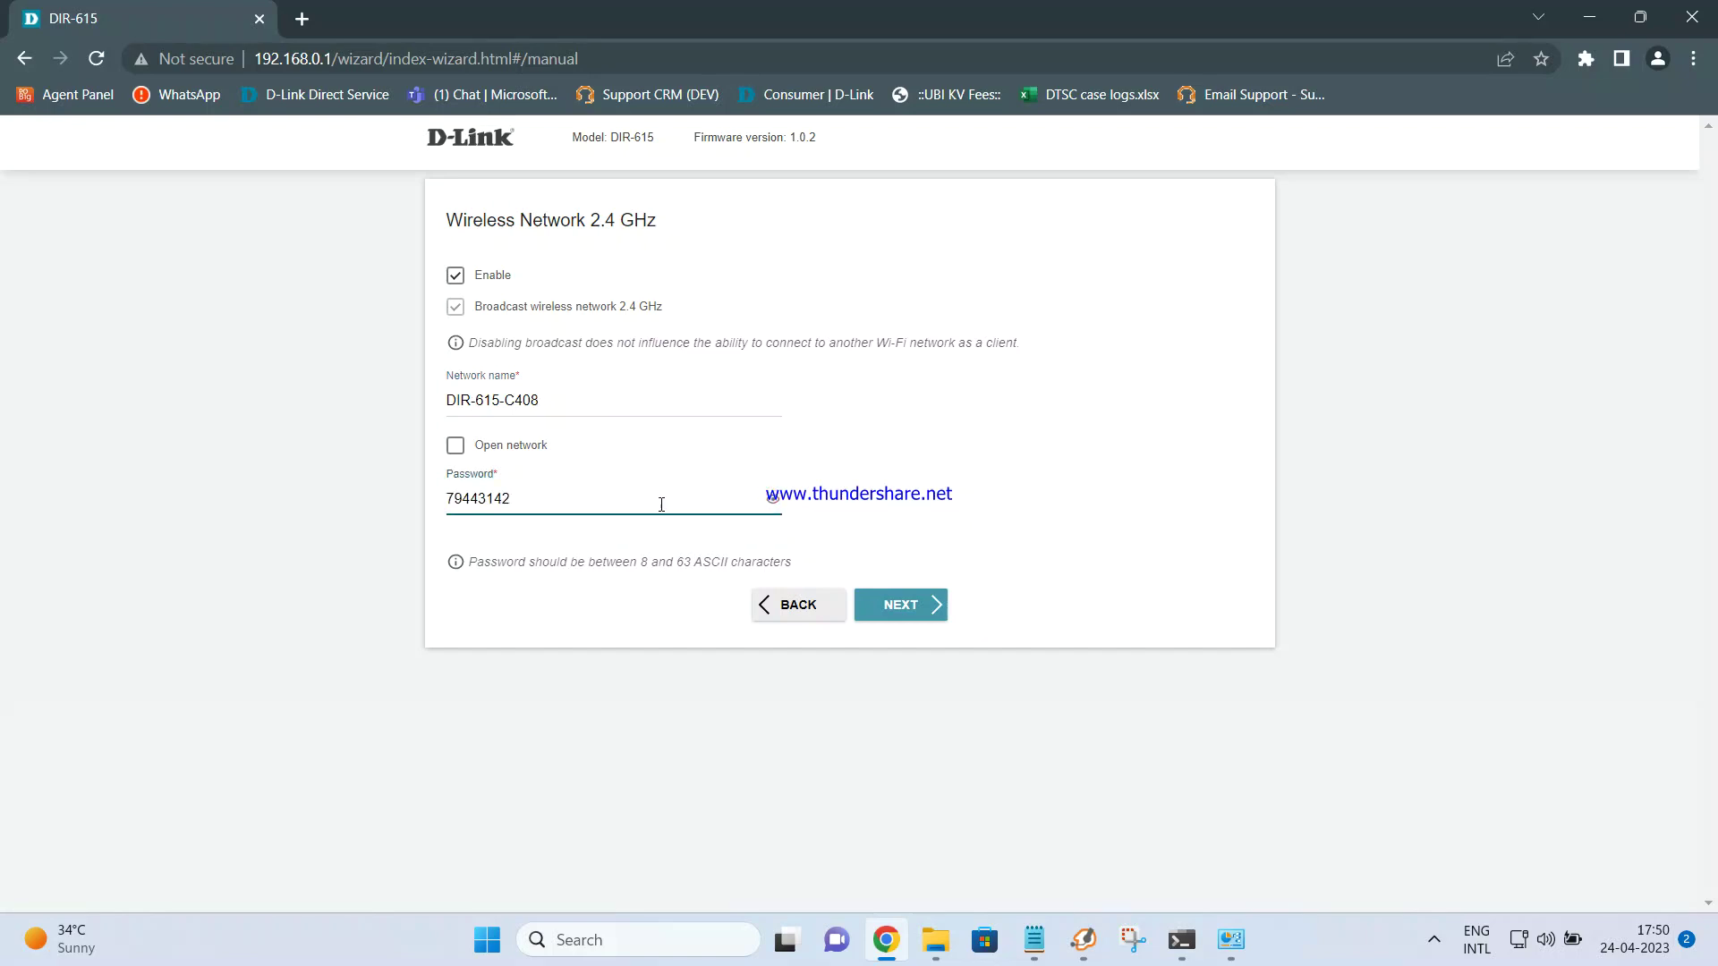
left_click(600, 395)
key("BackSpace")
key("BackSpace")
key("BackSpace")
key("BackSpace")
key("BackSpace")
type("new")
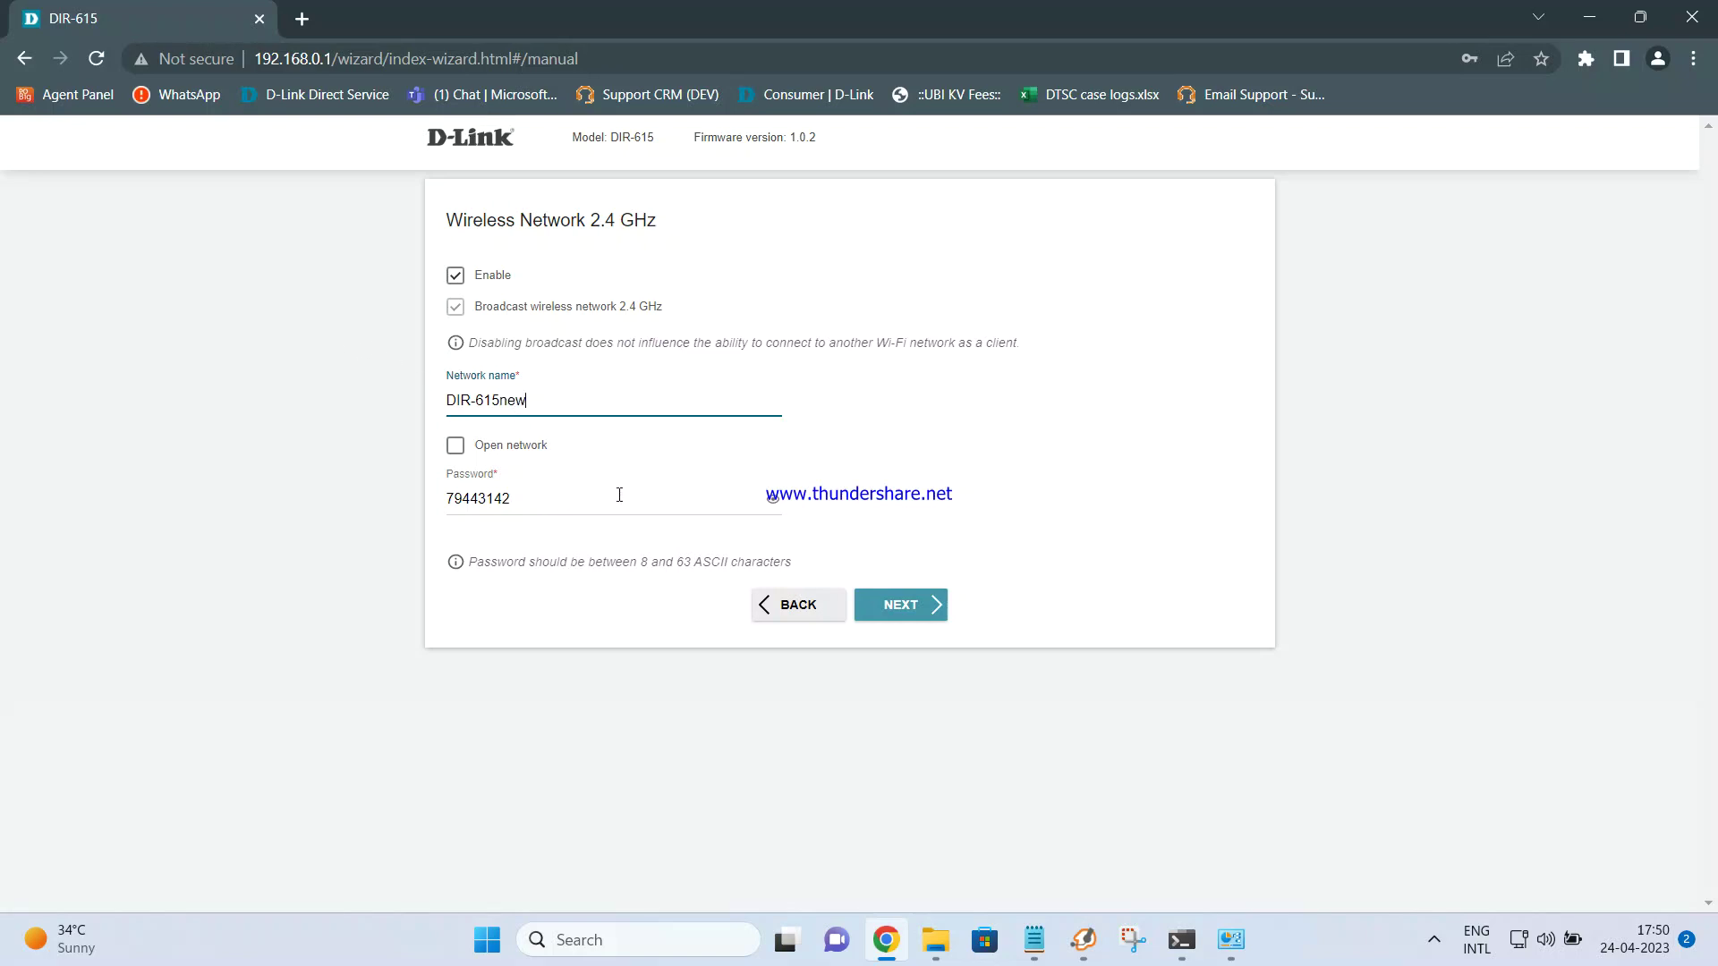
Copy the Wi-Fi password into a new Notepad note, then continue to the interface-password page
left_click_drag(545, 501, 441, 504)
key("ctrl+c")
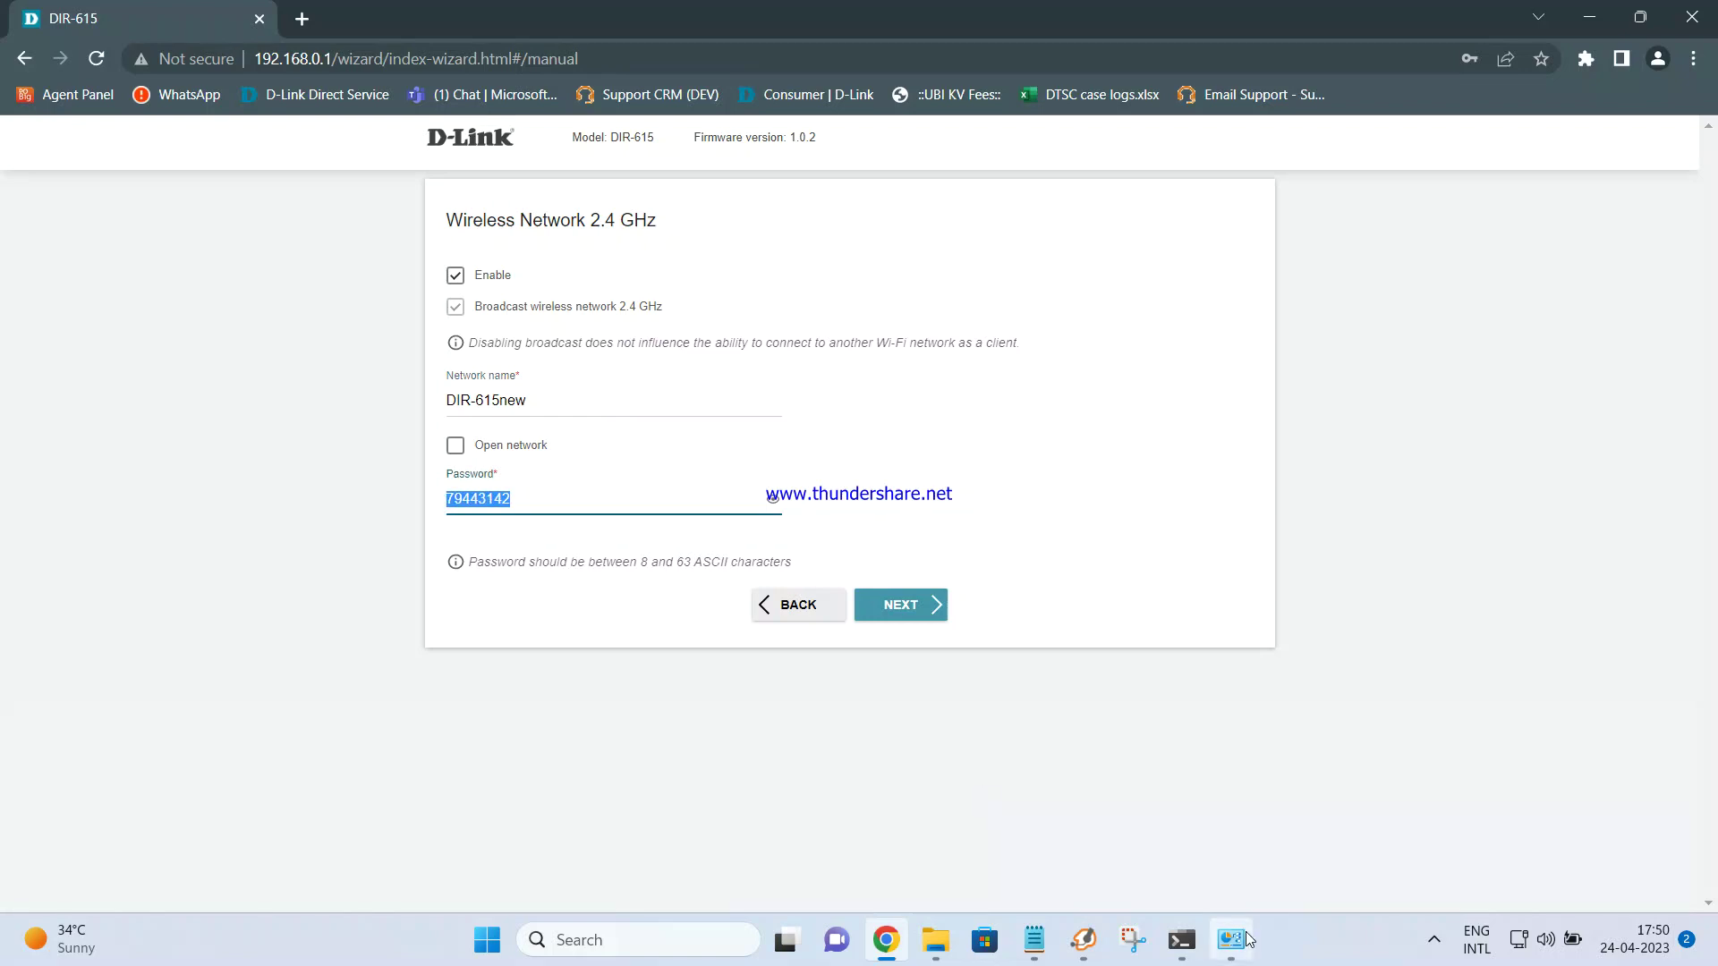
left_click(1033, 940)
left_click(1171, 438)
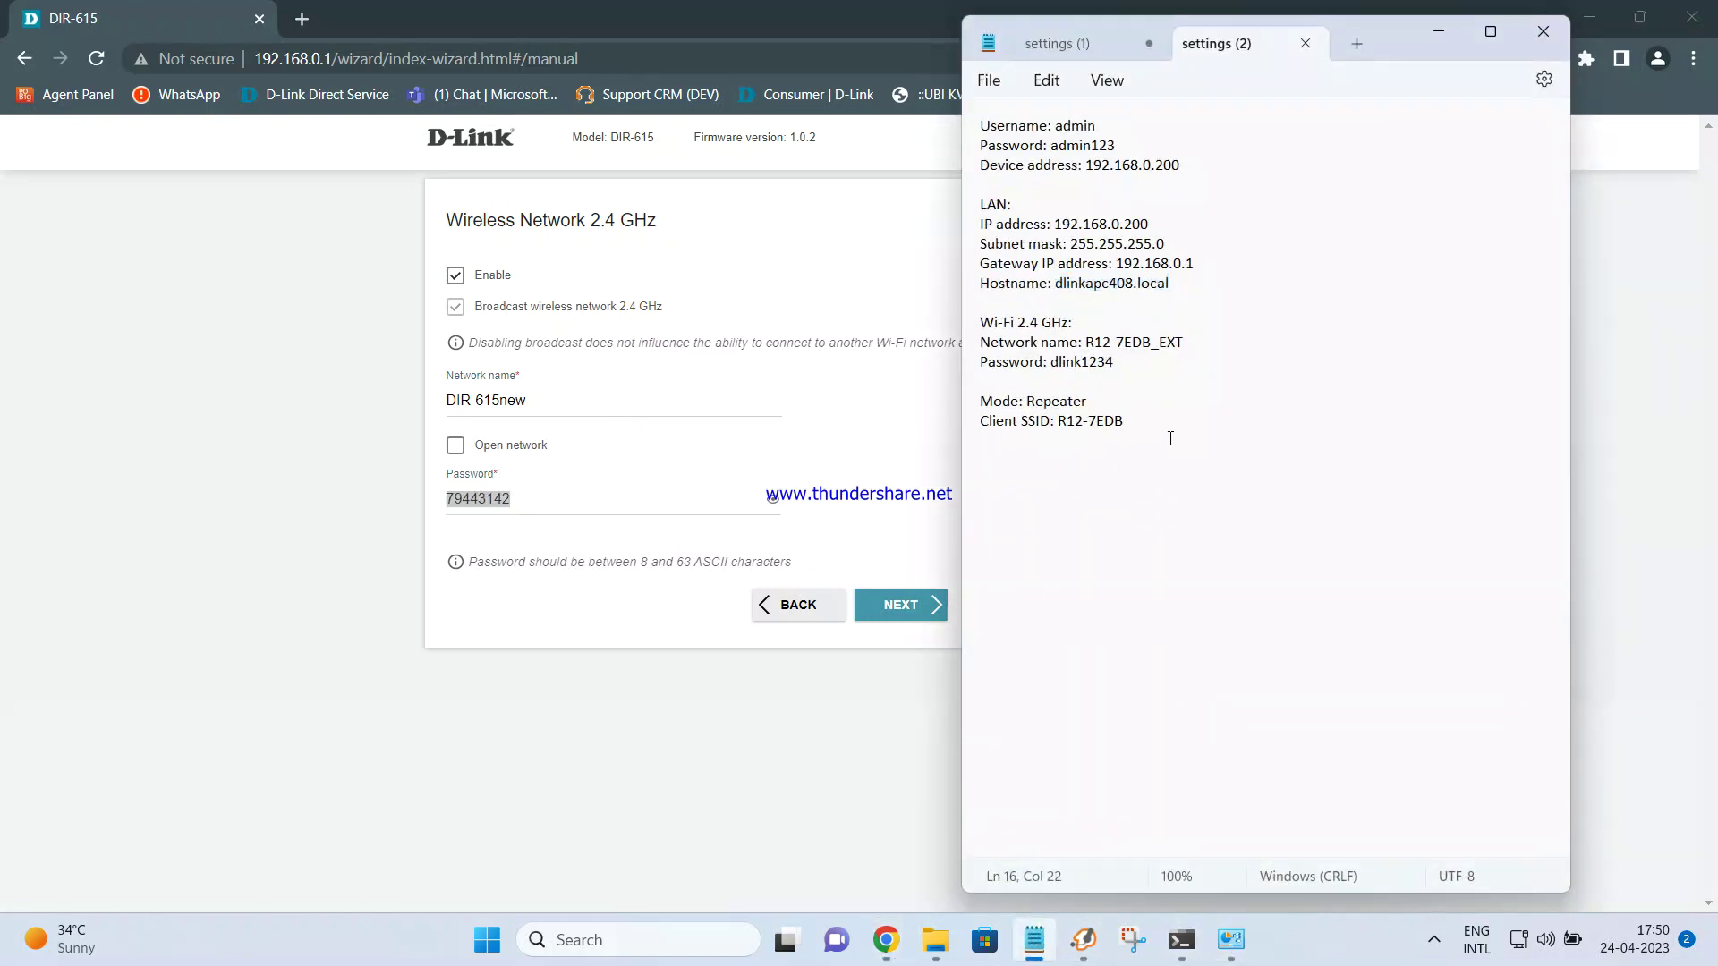
key("Return")
key("Return")
left_click(1357, 45)
key("ctrl+v")
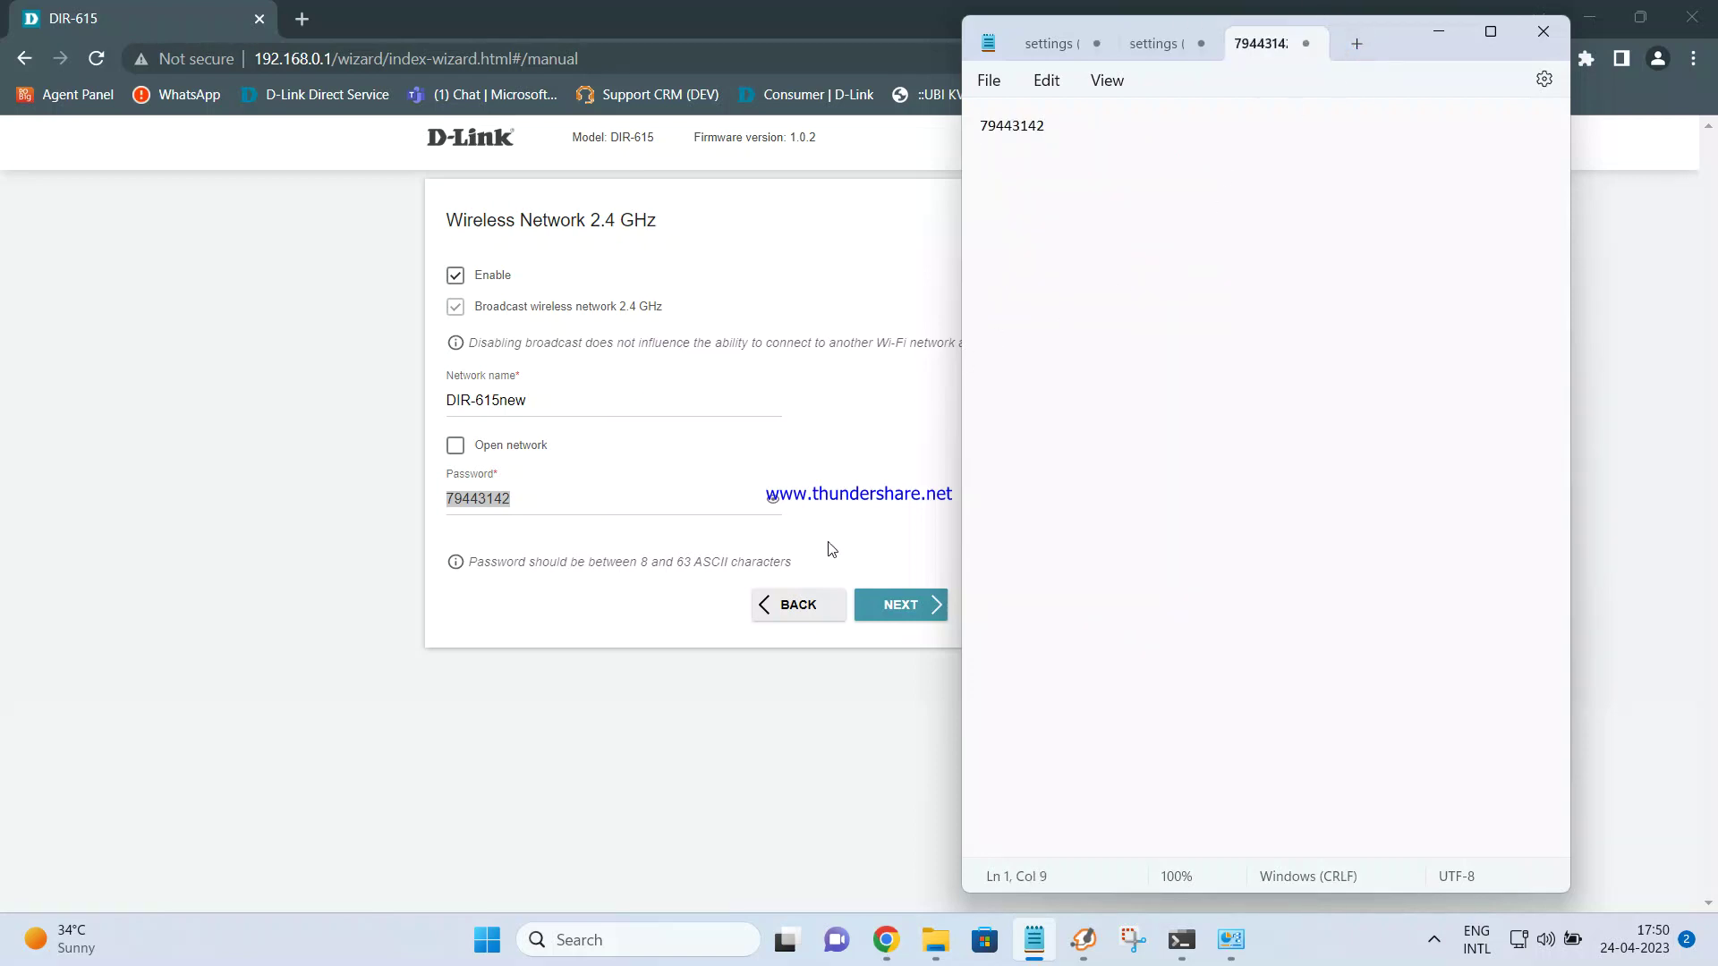
left_click(938, 540)
left_click(910, 605)
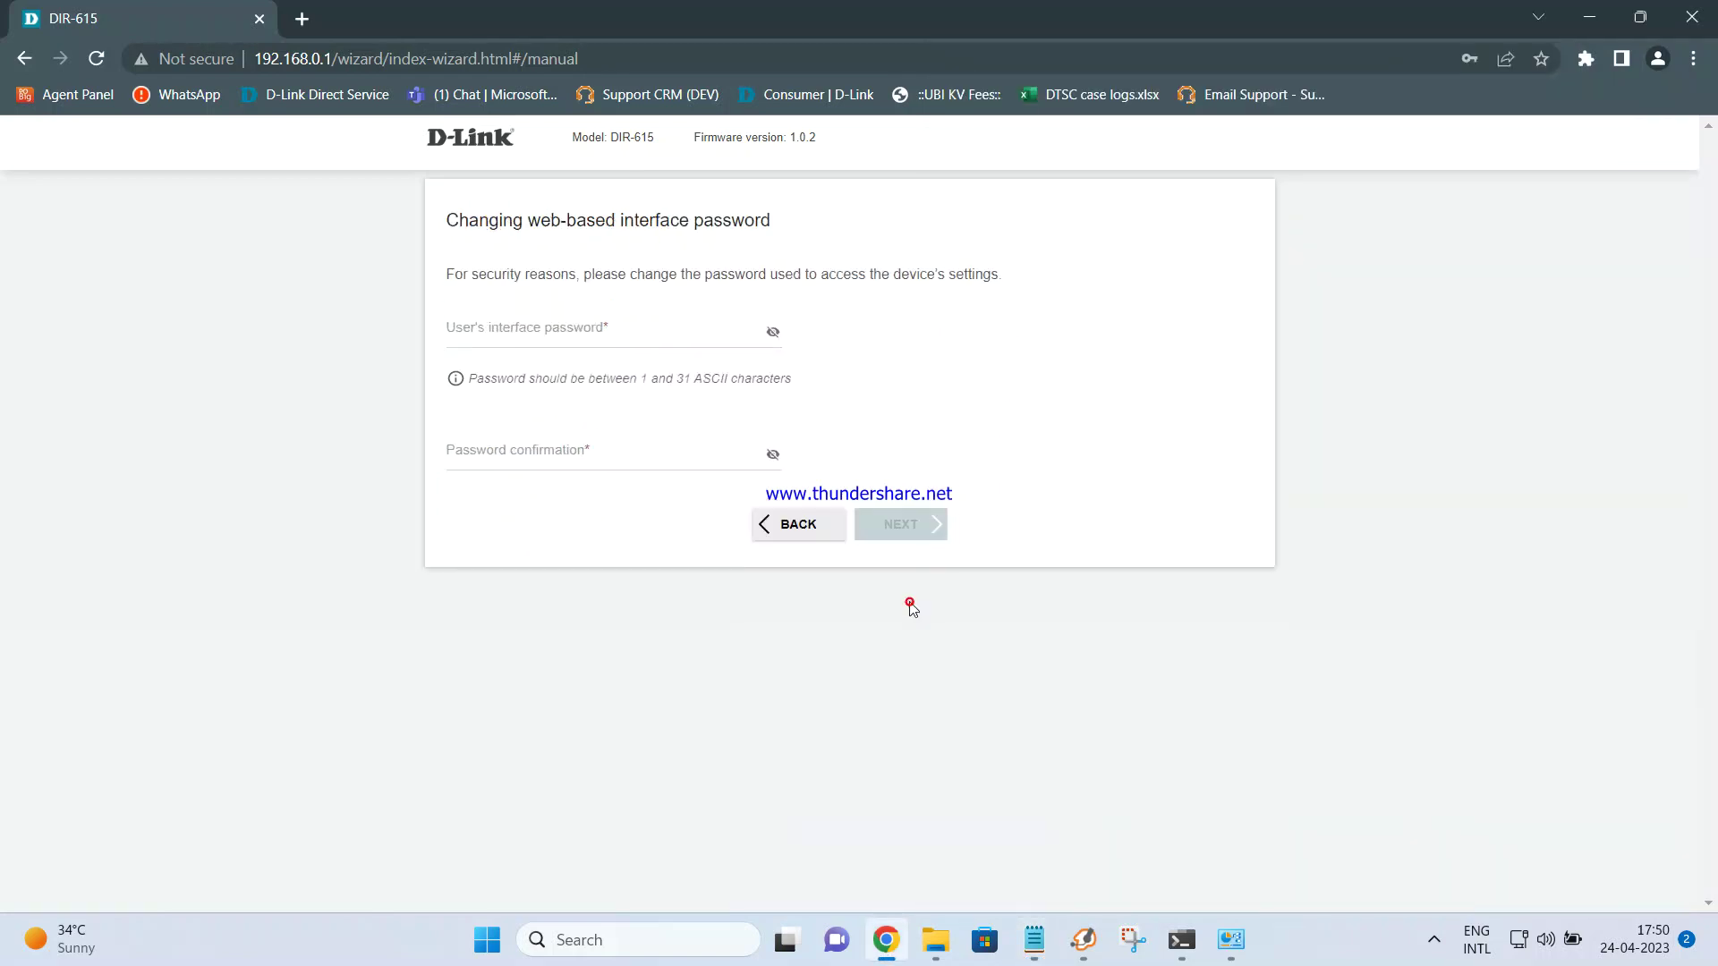
Enter and confirm a new web-interface password, revealing both to check, then go to Summary
left_click(691, 330)
type("794********")
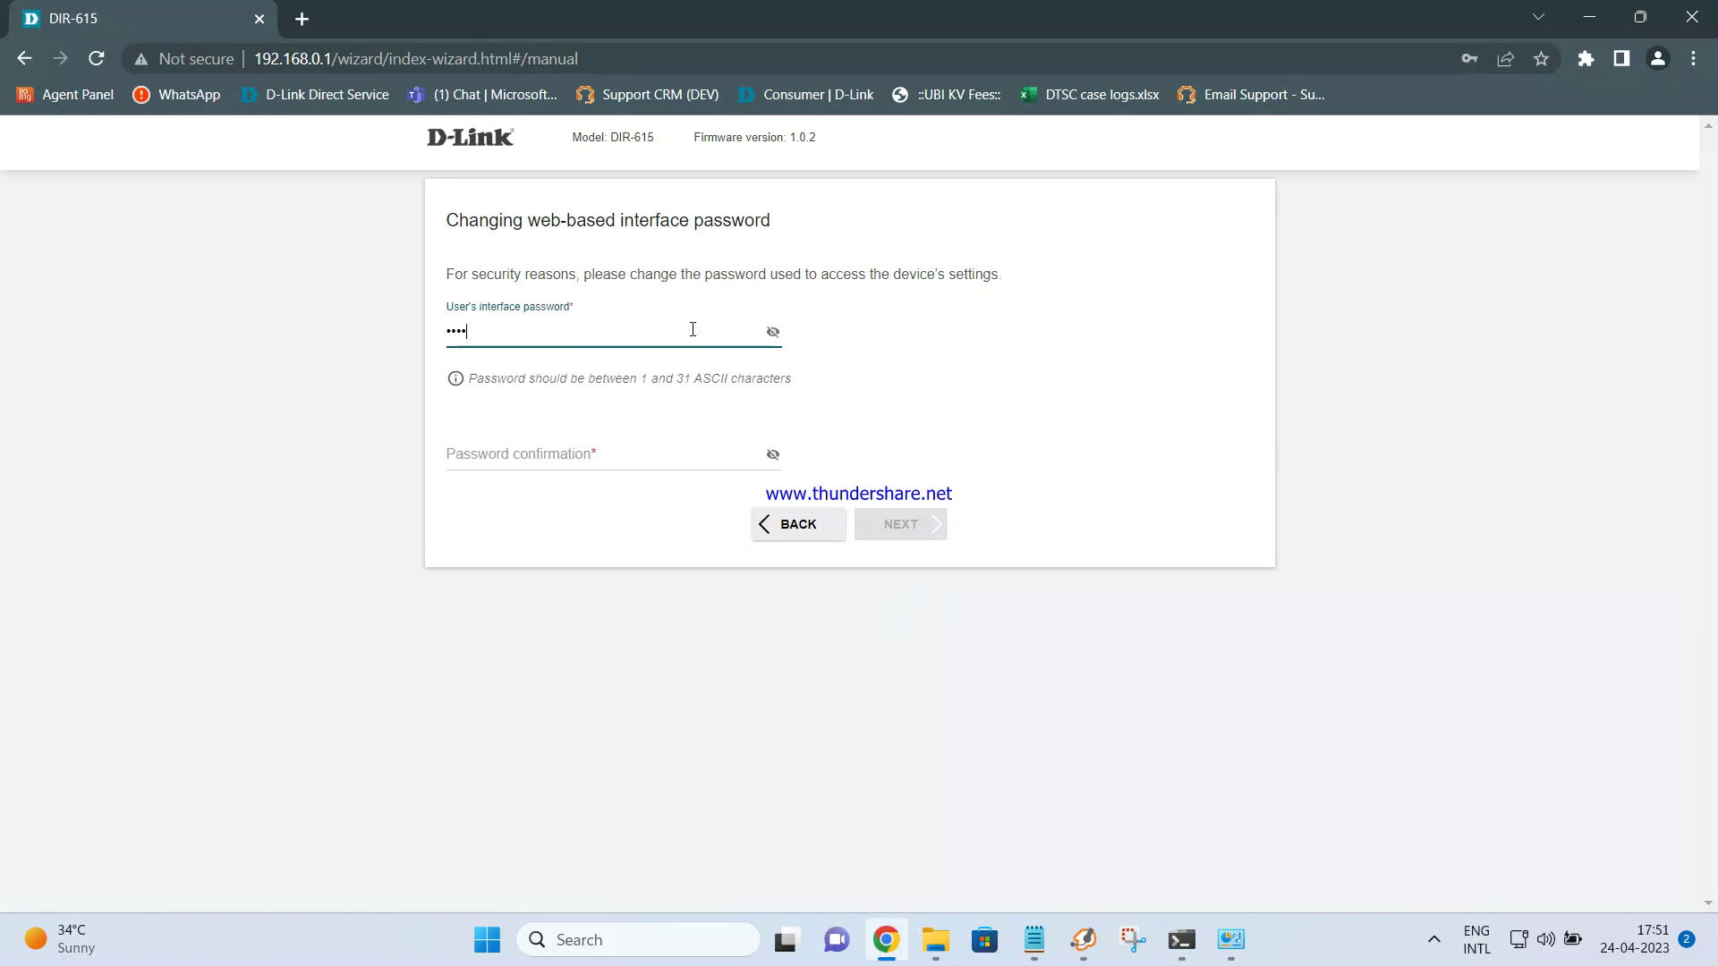
left_click(773, 332)
left_click(639, 460)
type("admin123")
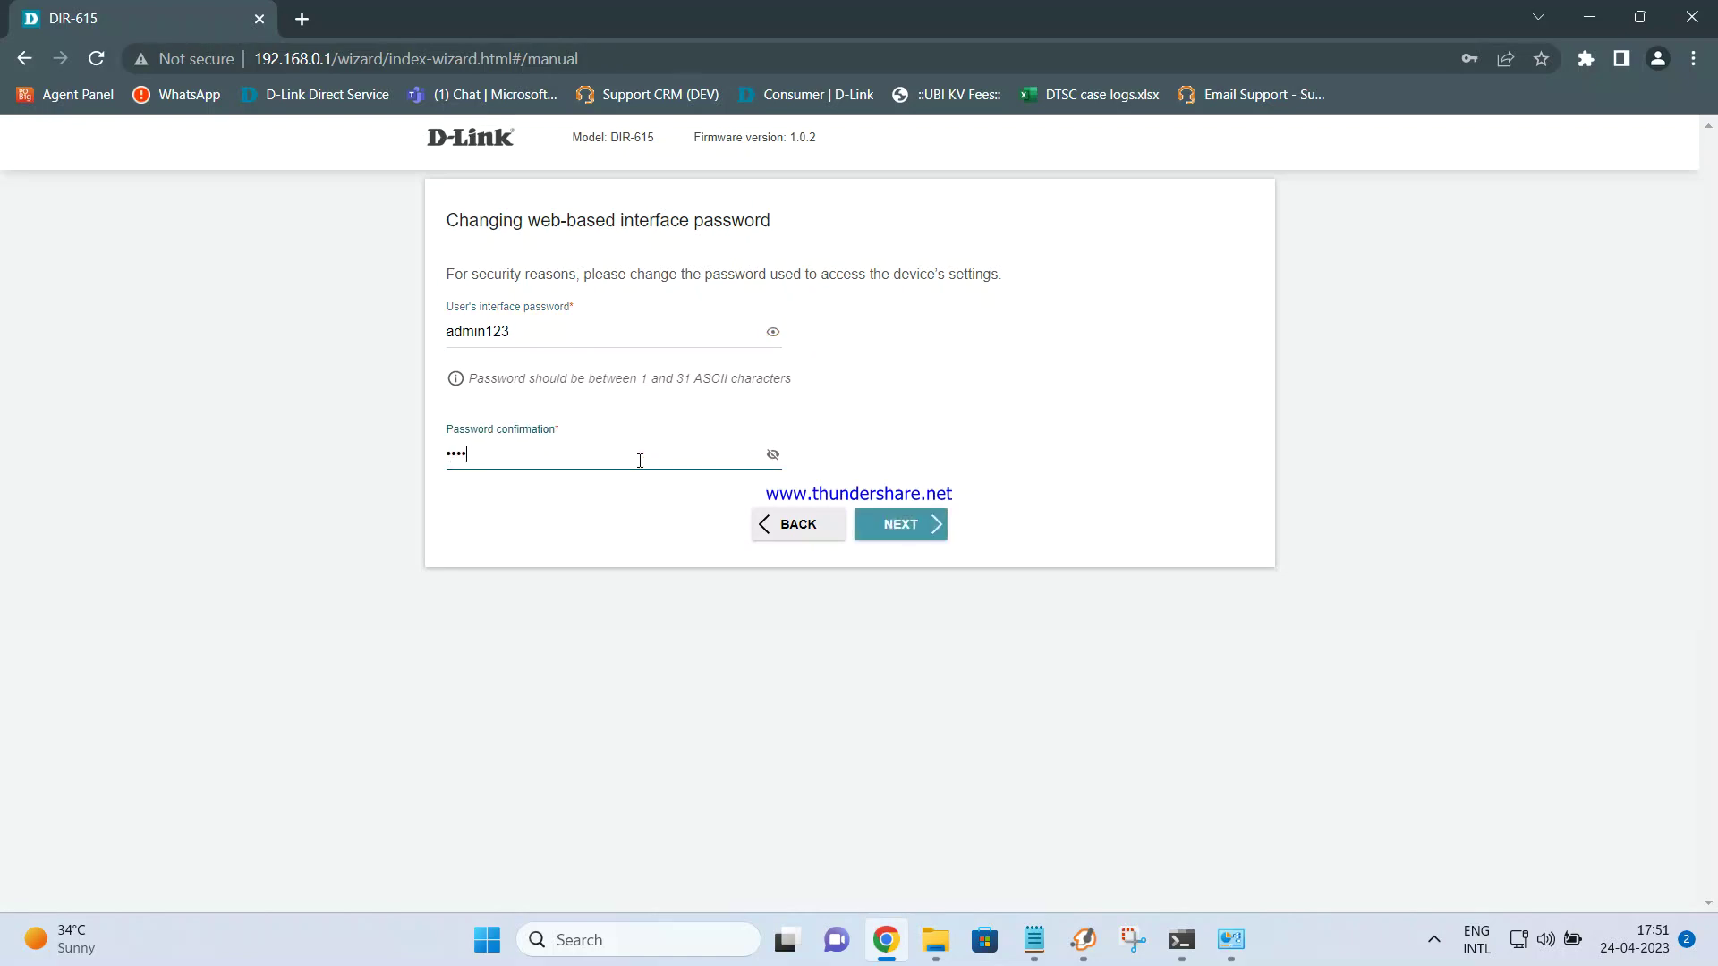
left_click(772, 453)
left_click(922, 525)
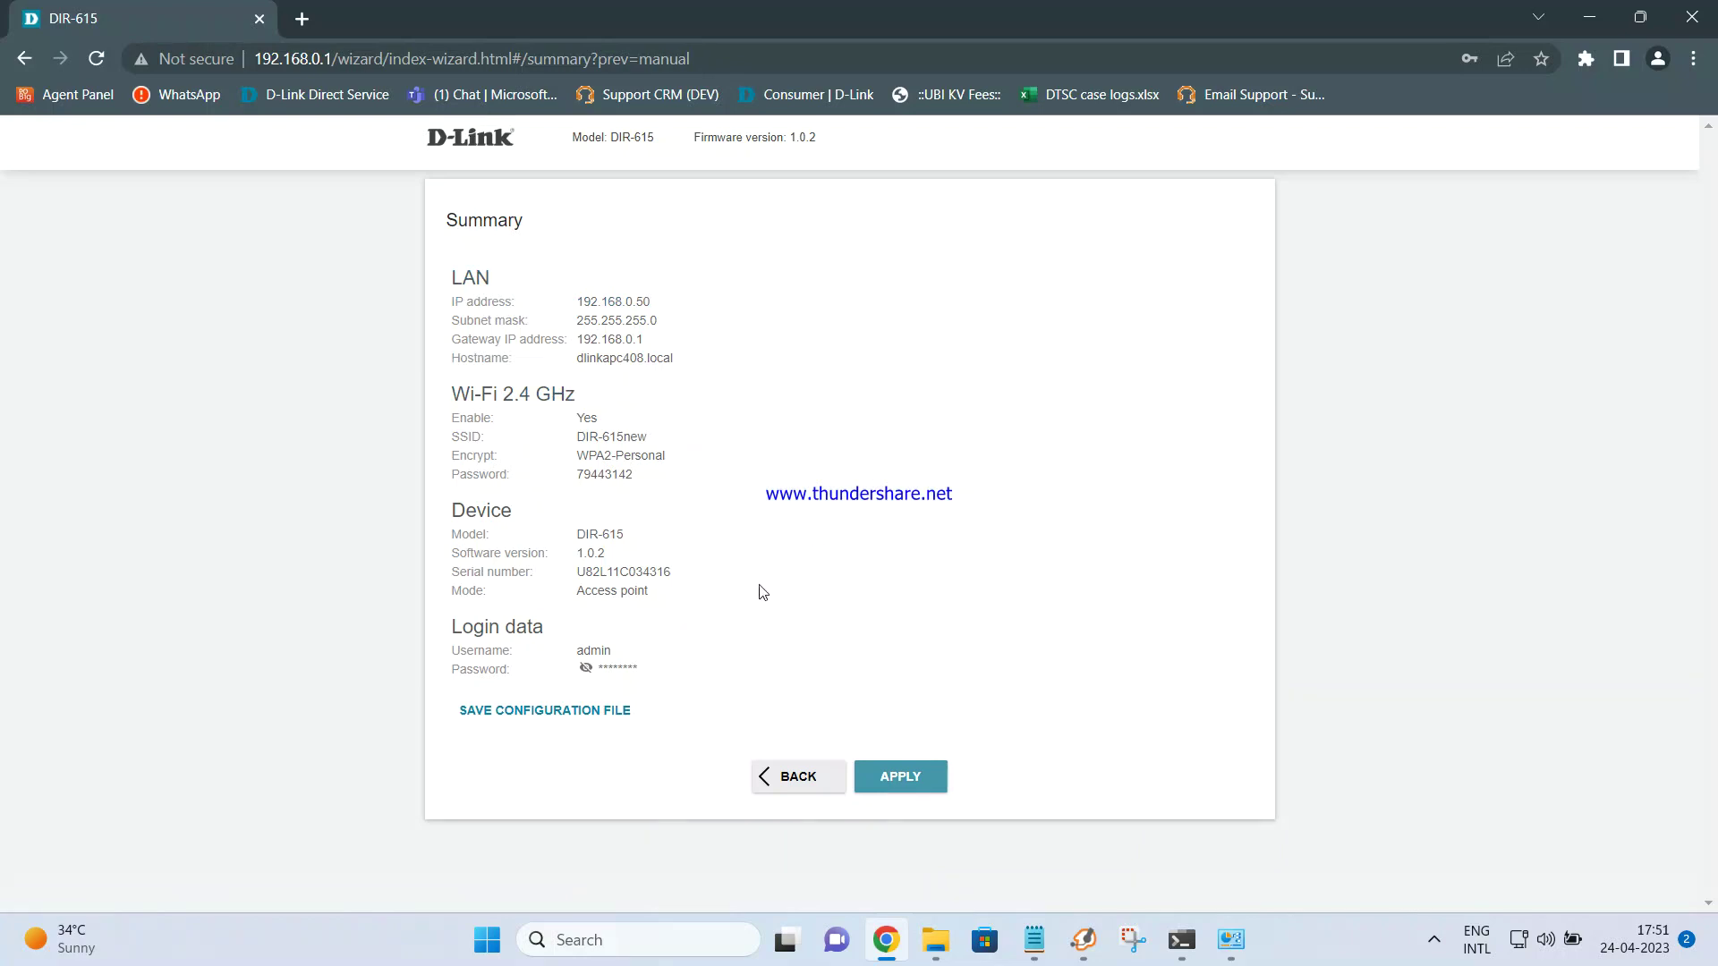
Save the configuration as settings (3).txt, review it in Notepad, then apply the settings
left_click(599, 712)
left_click(100, 872)
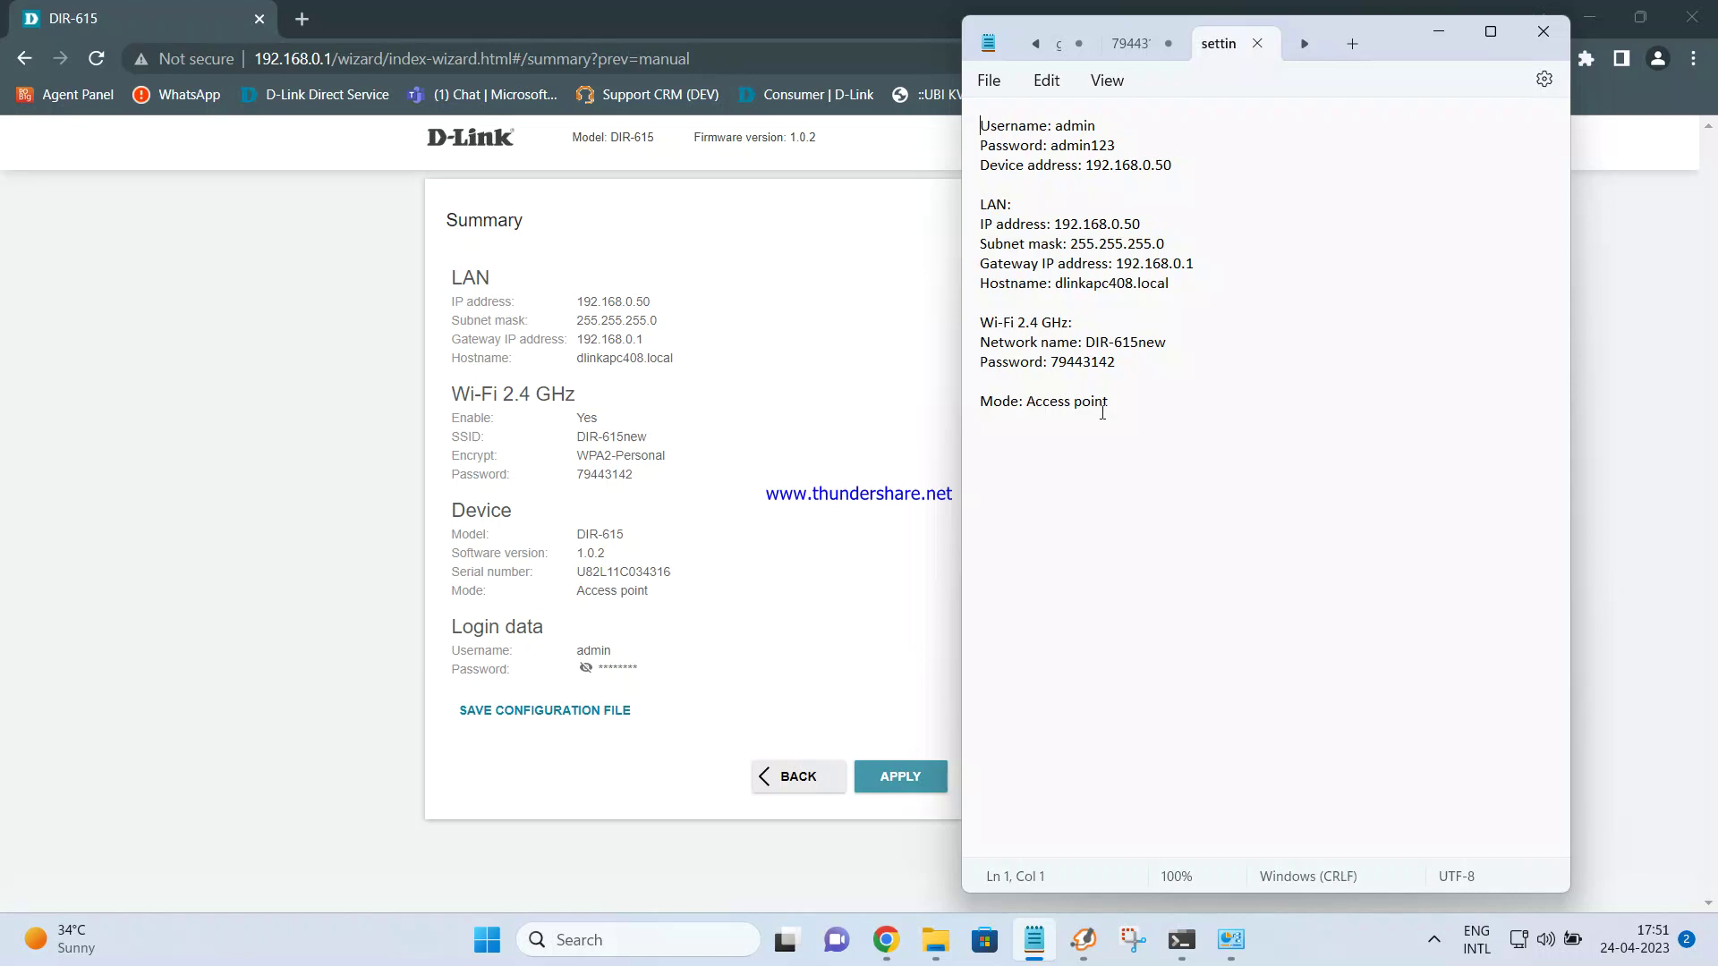
left_click(830, 654)
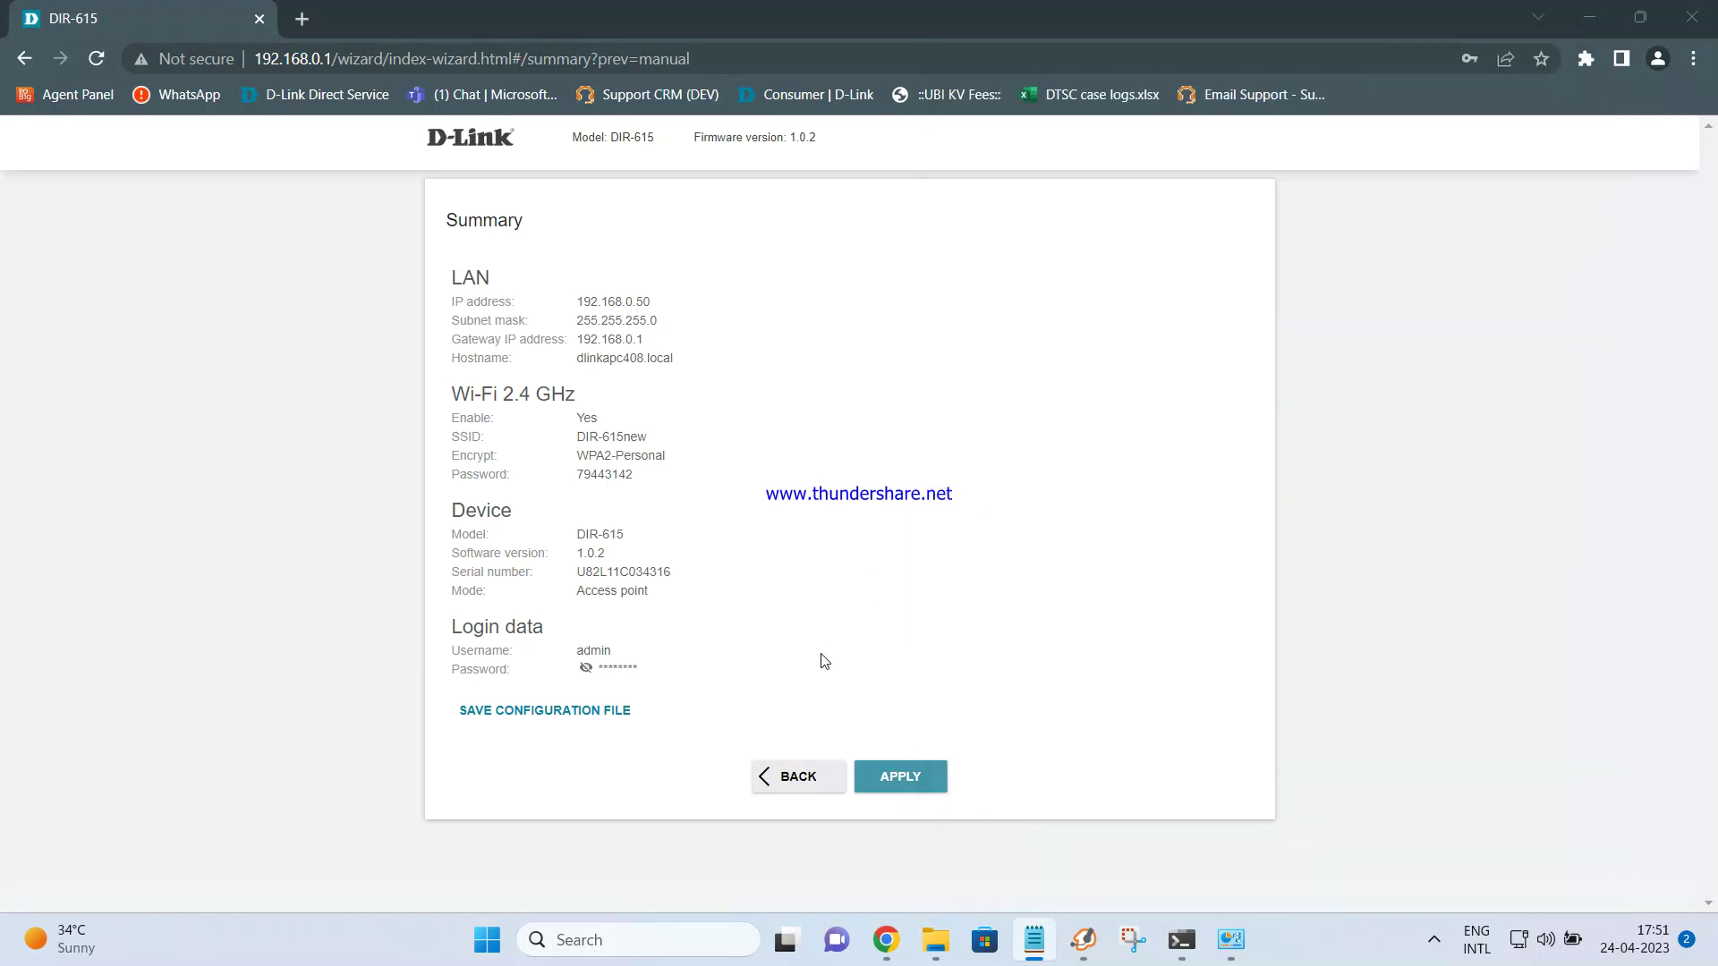
left_click(902, 787)
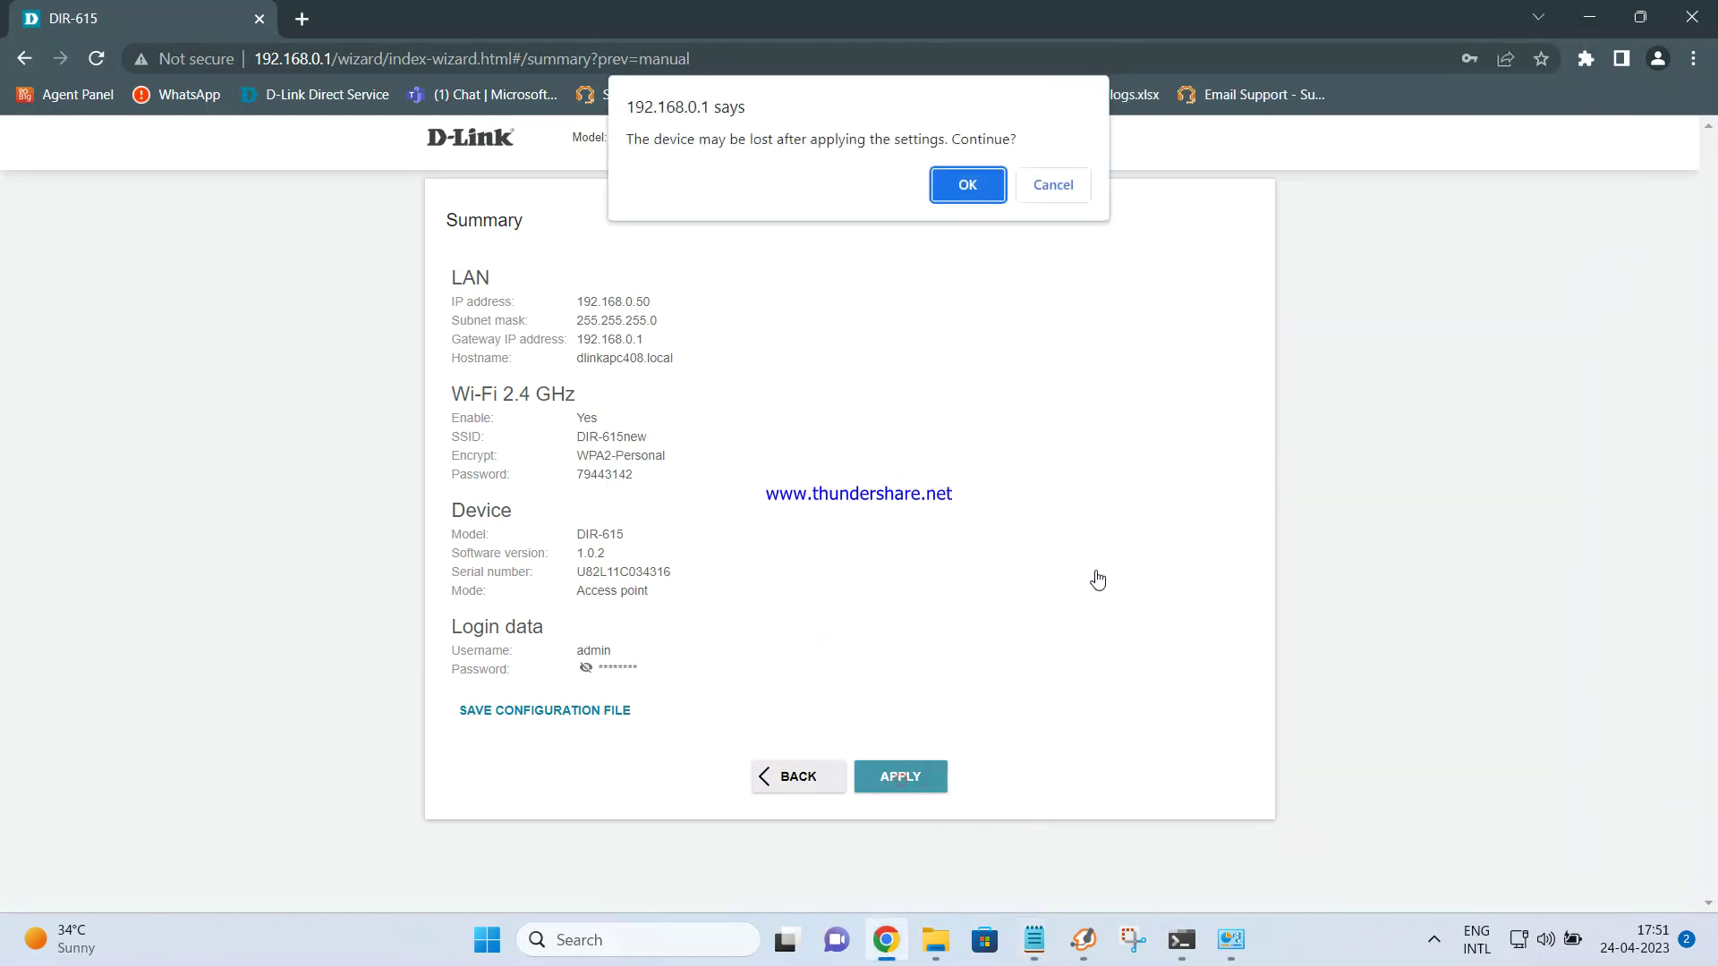
Confirm applying the settings so the router reboots, then dismiss the network notification
left_click(968, 187)
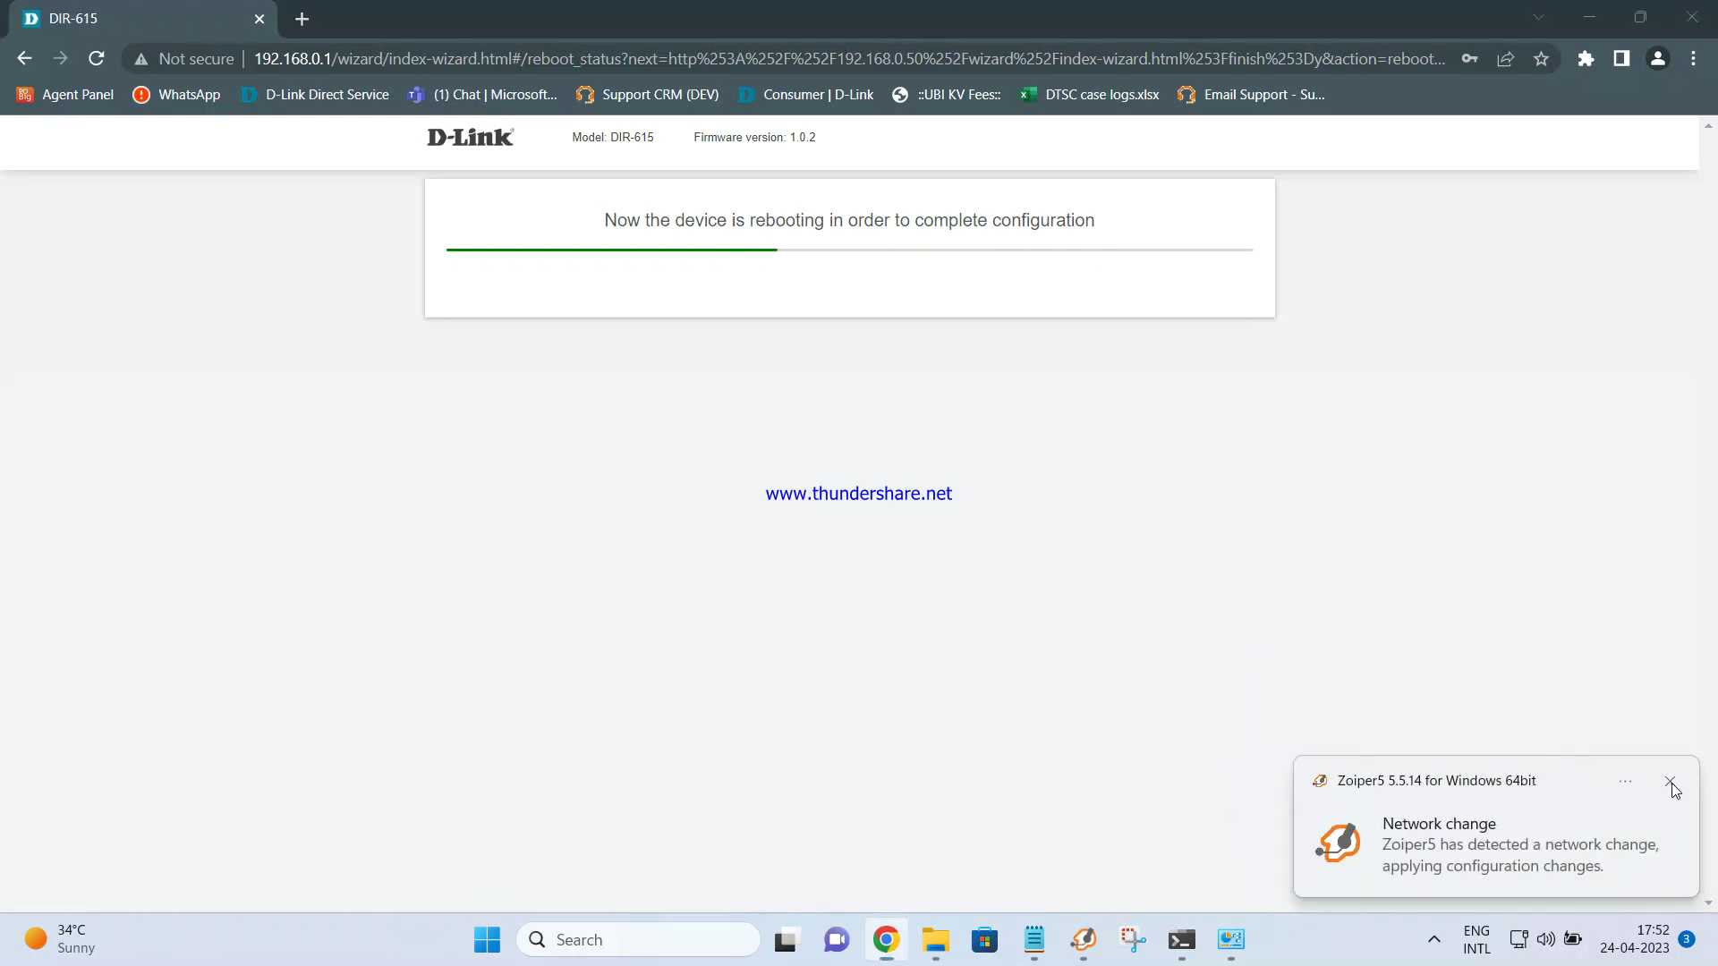
left_click(1670, 781)
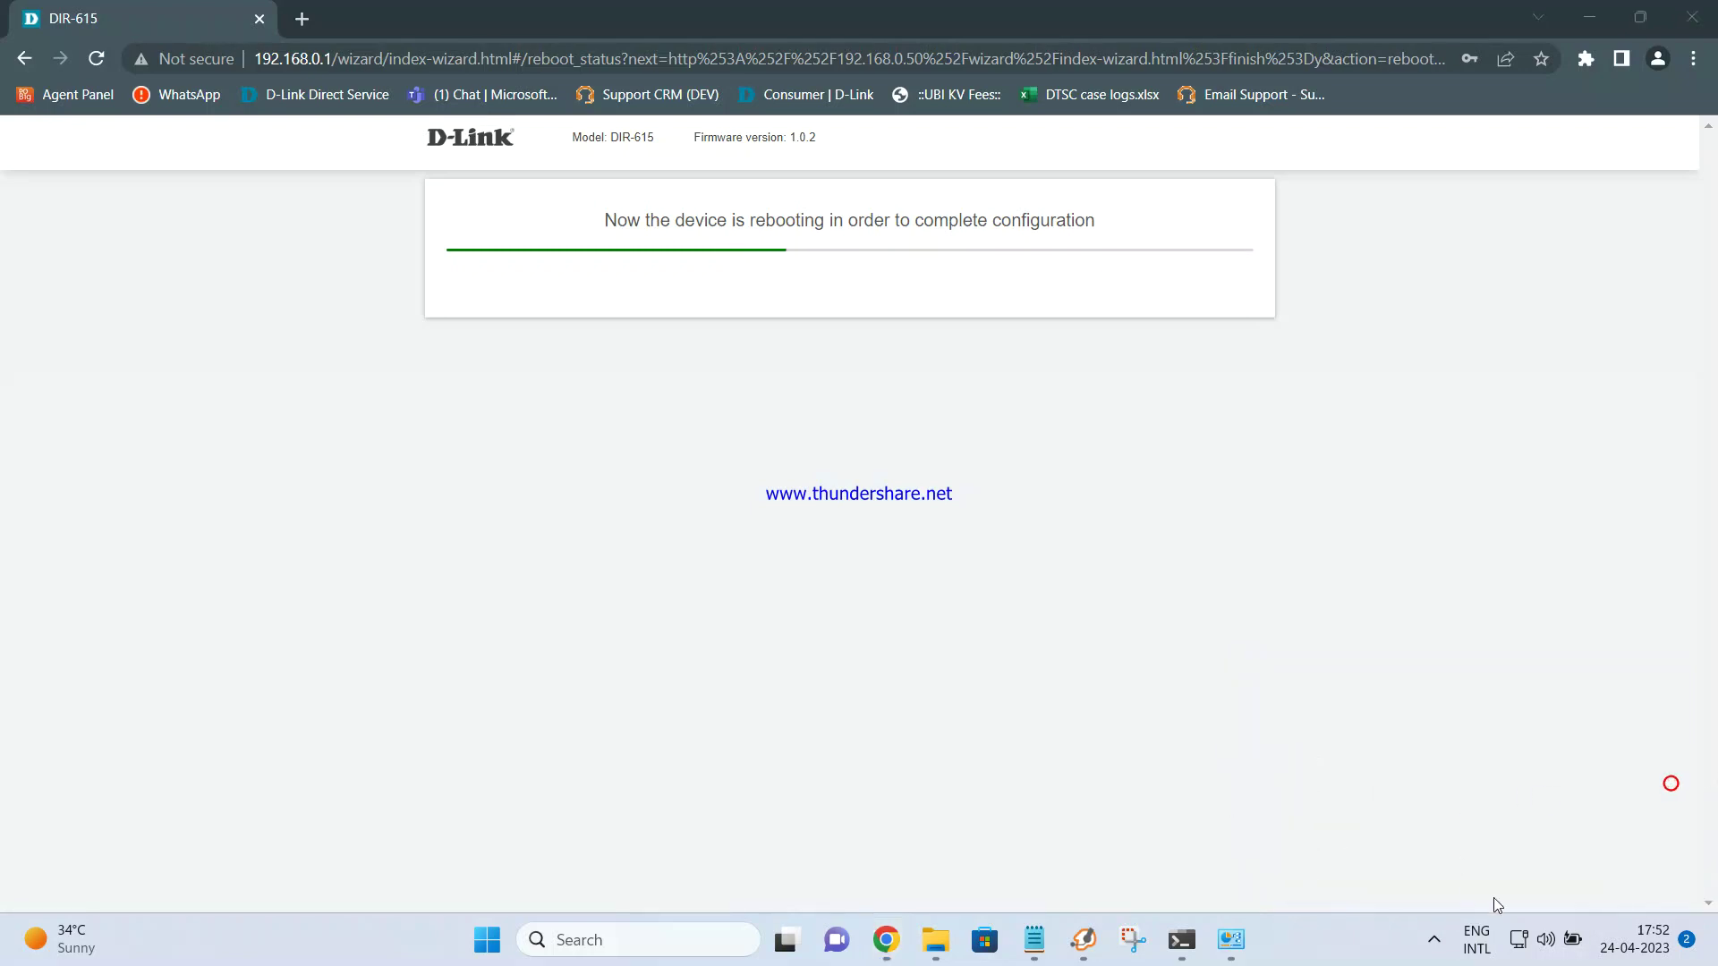
left_click(1518, 944)
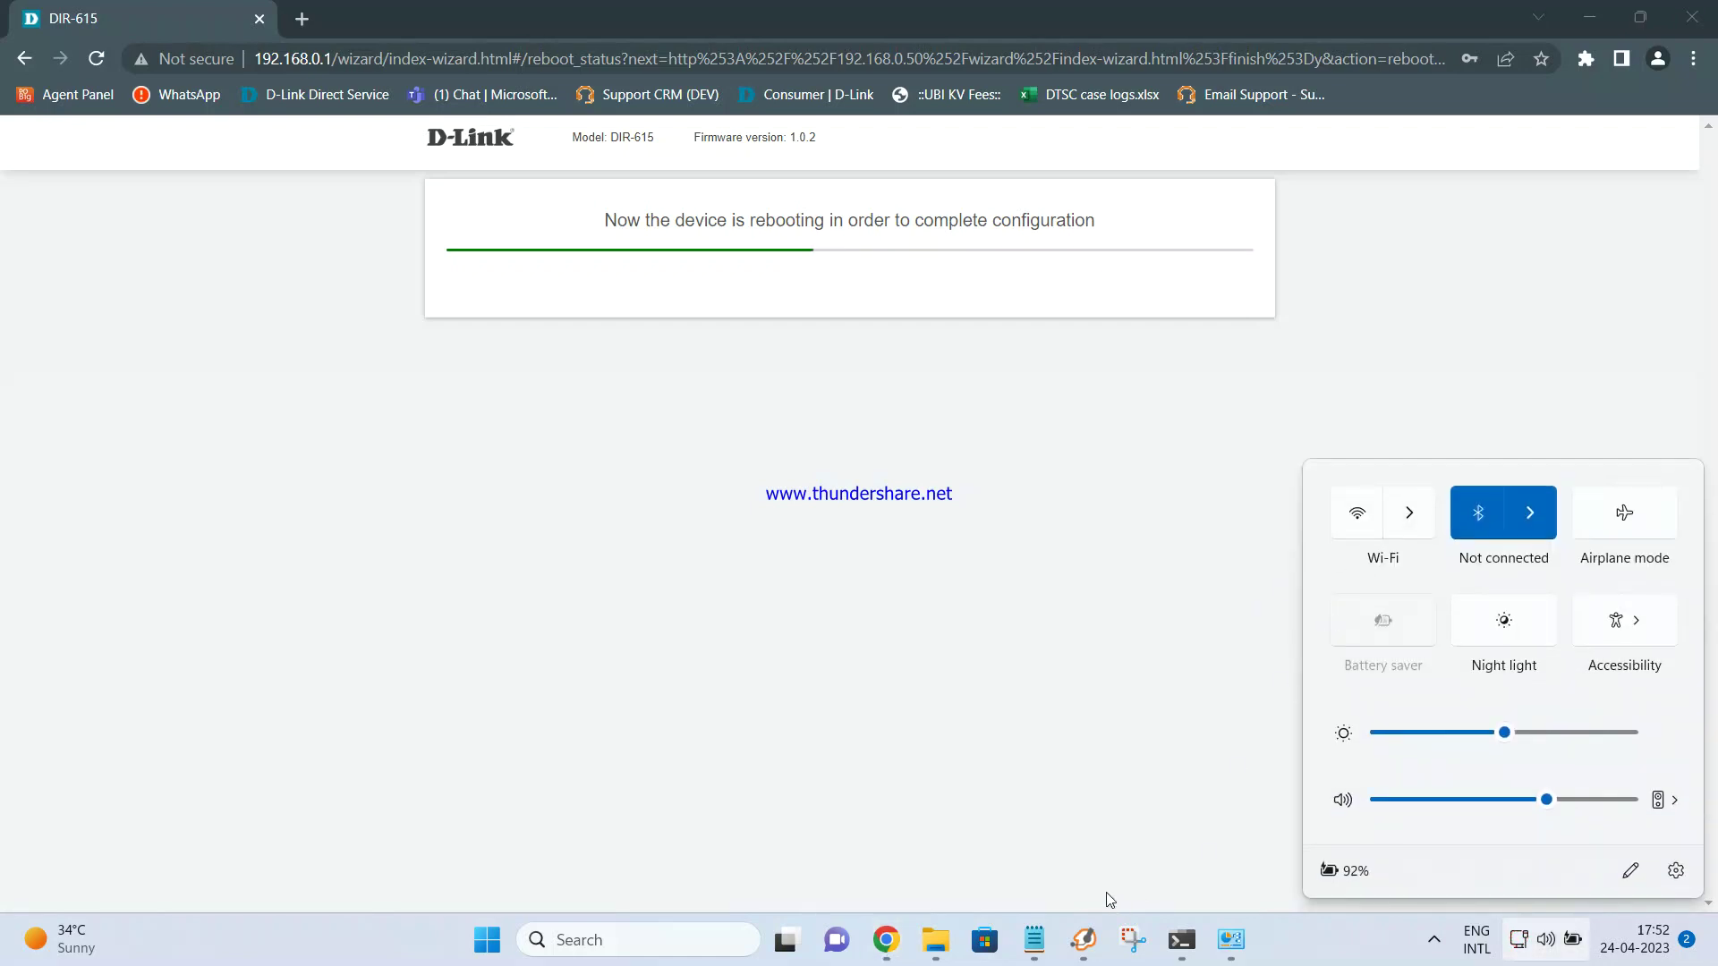
left_click(1231, 939)
left_click(743, 373)
double_click(407, 168)
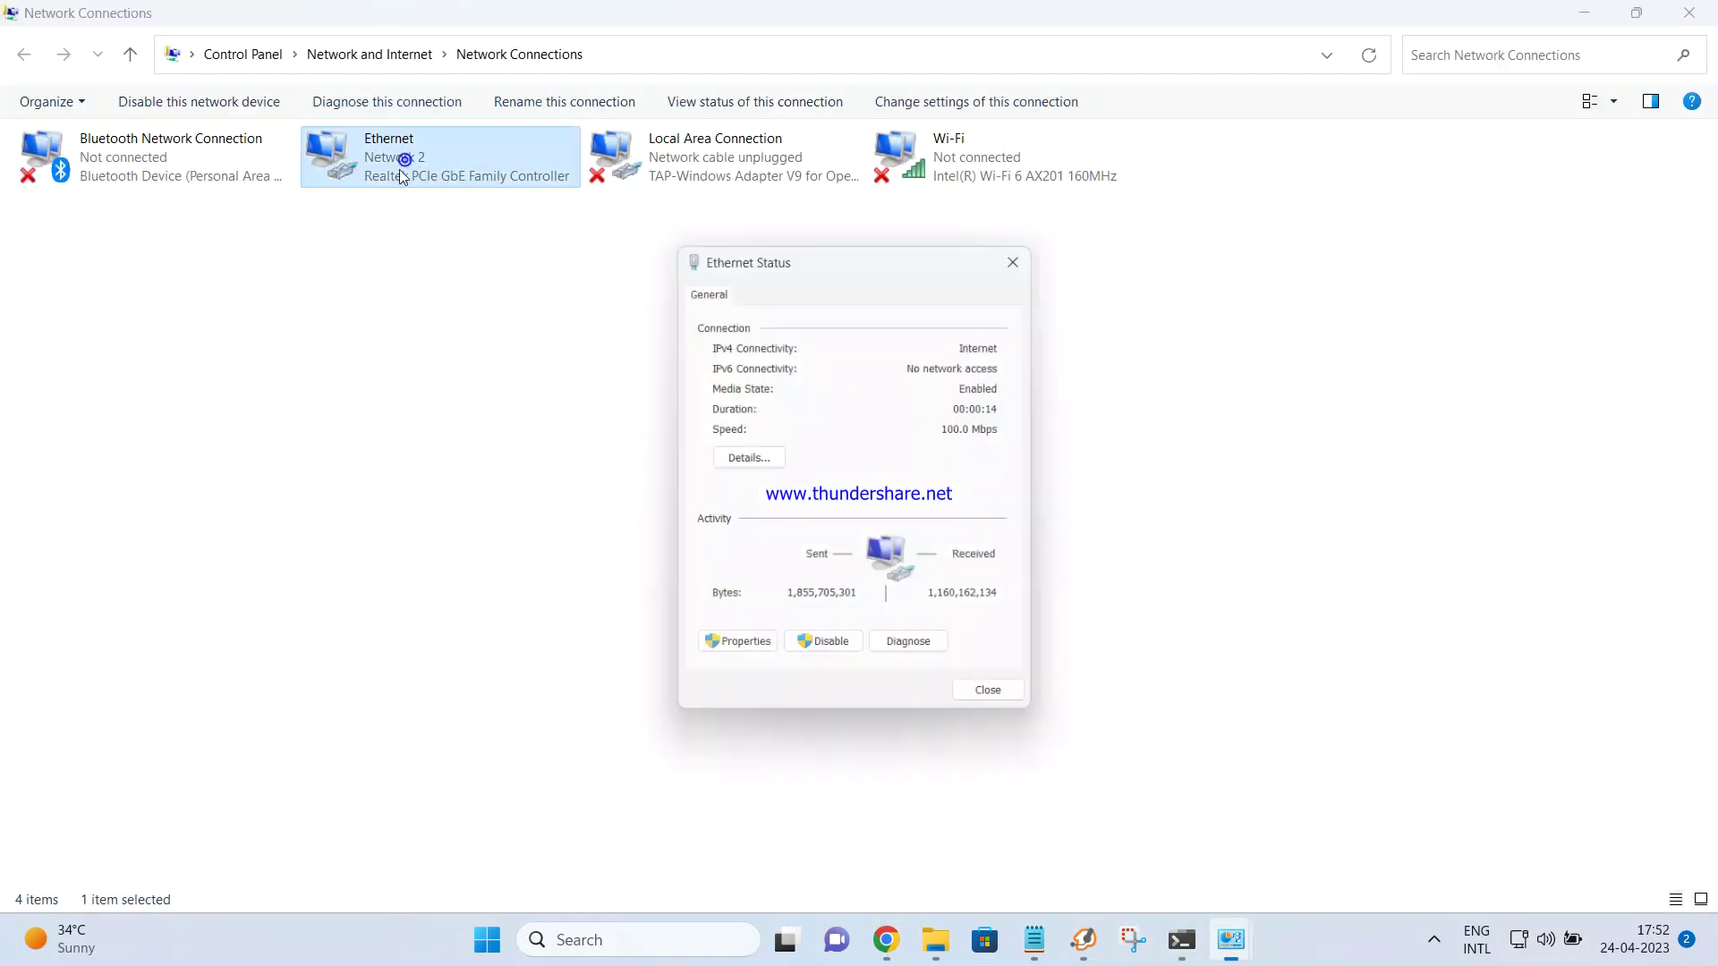
left_click(773, 465)
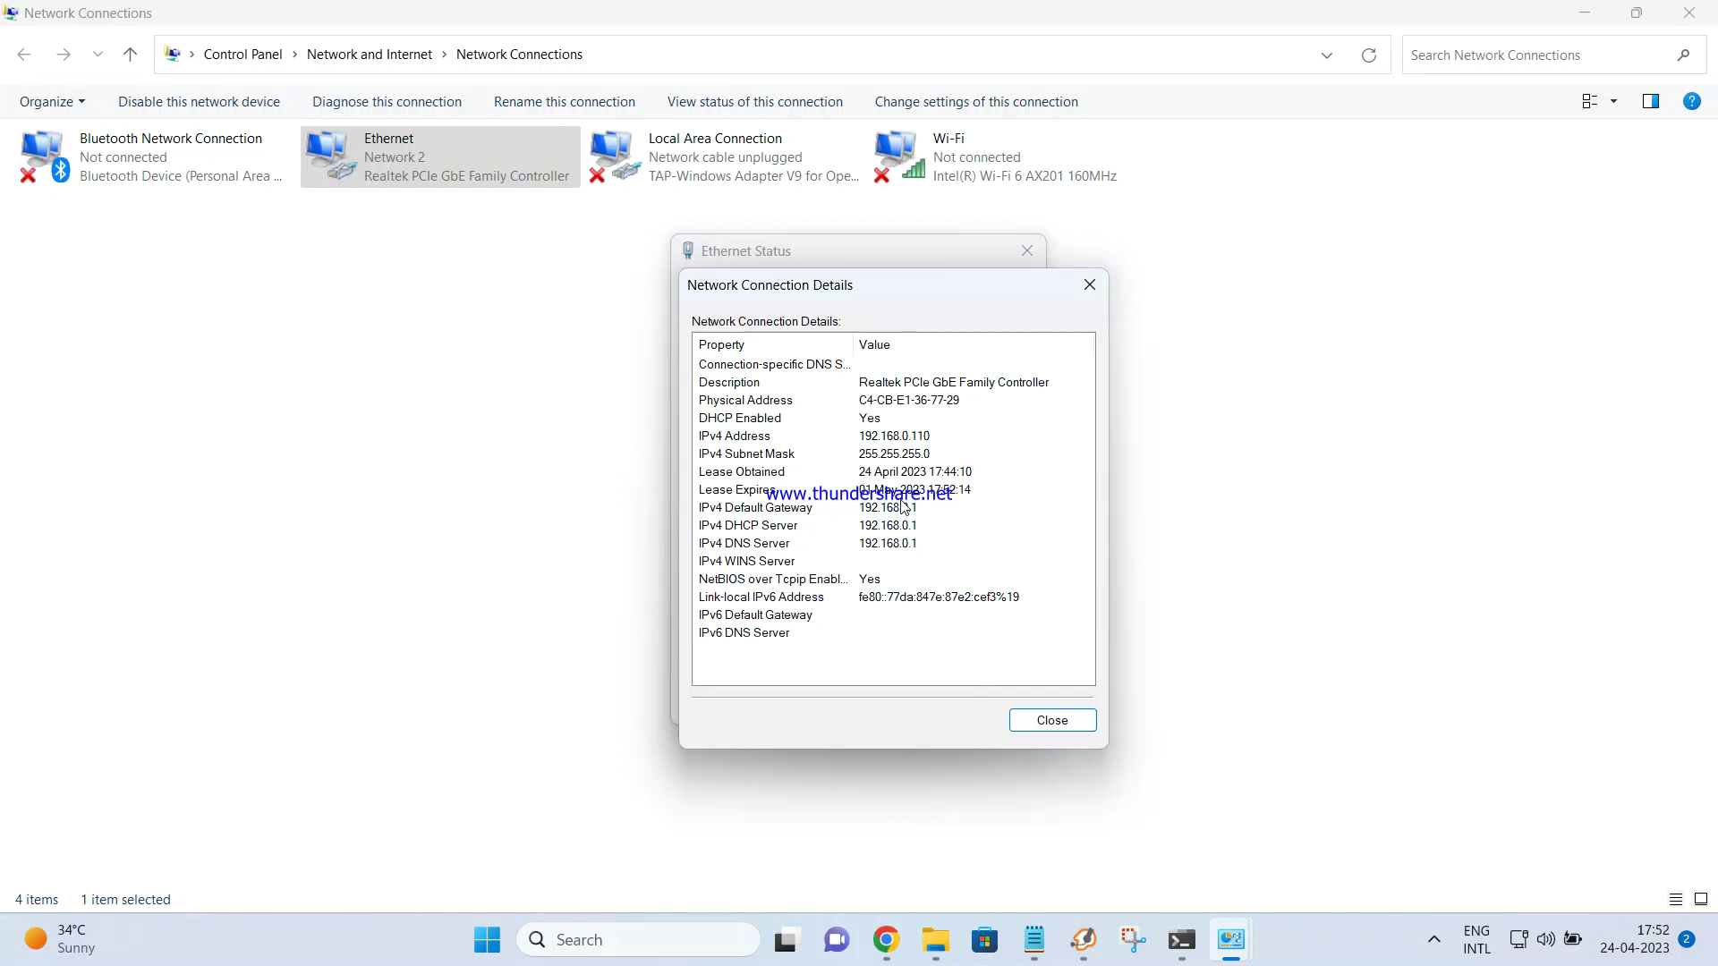
left_click(1036, 723)
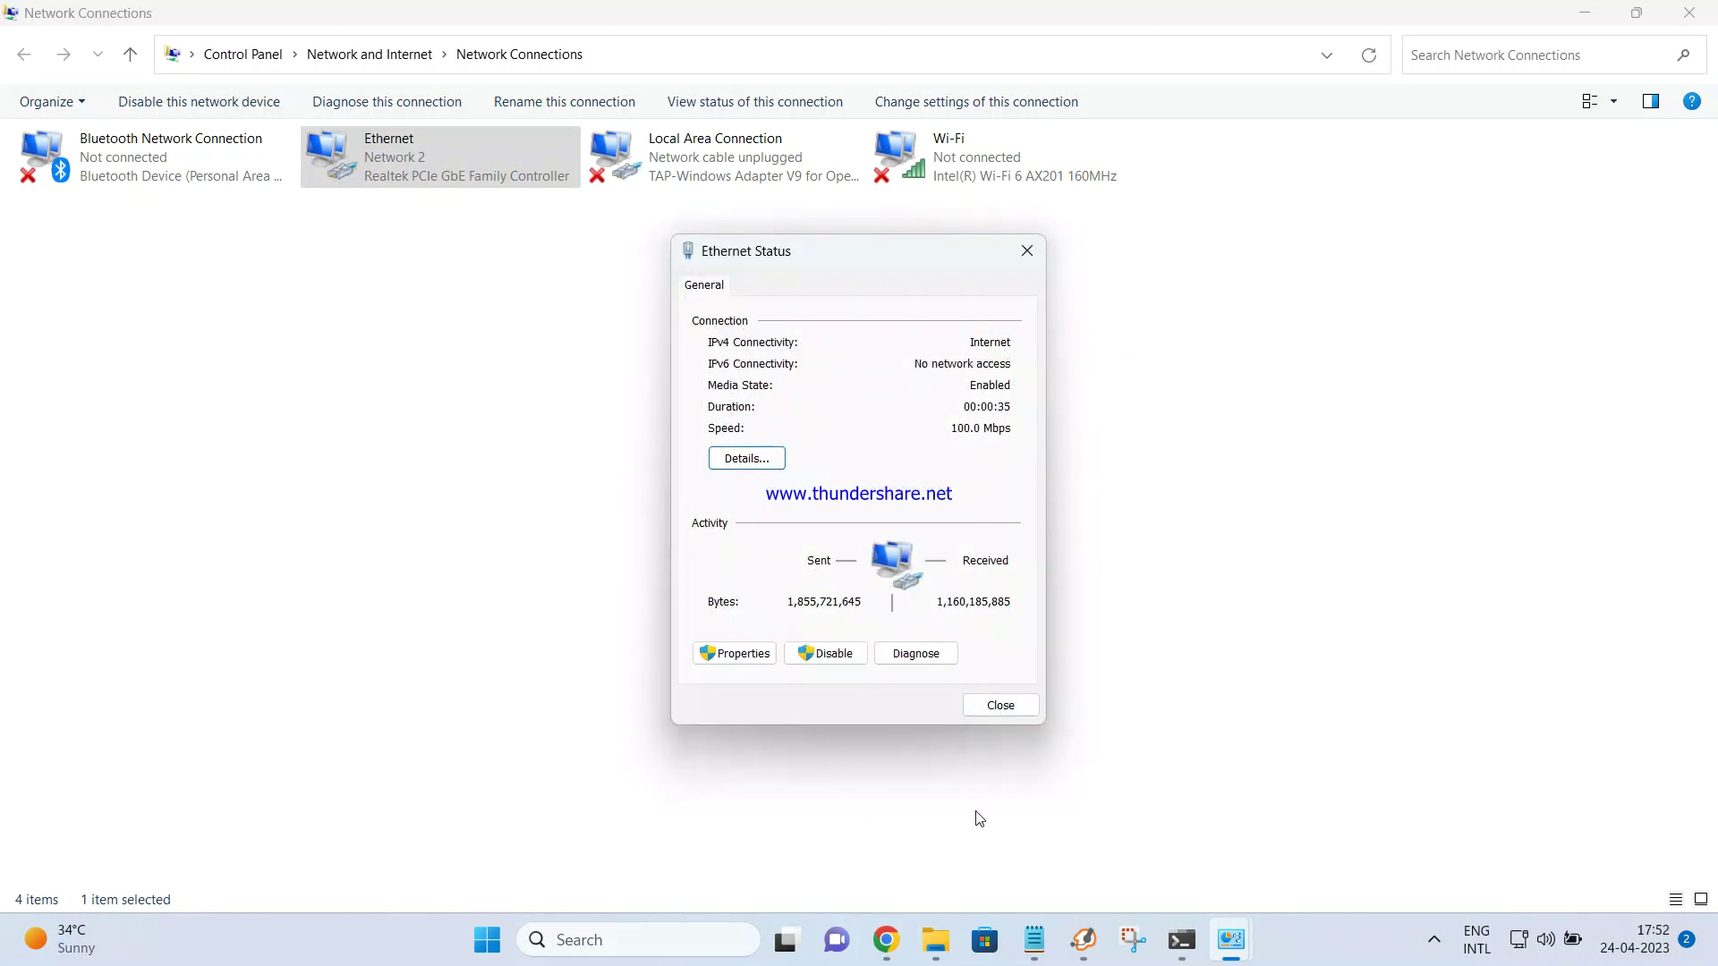
key("Escape")
key("alt+Tab")
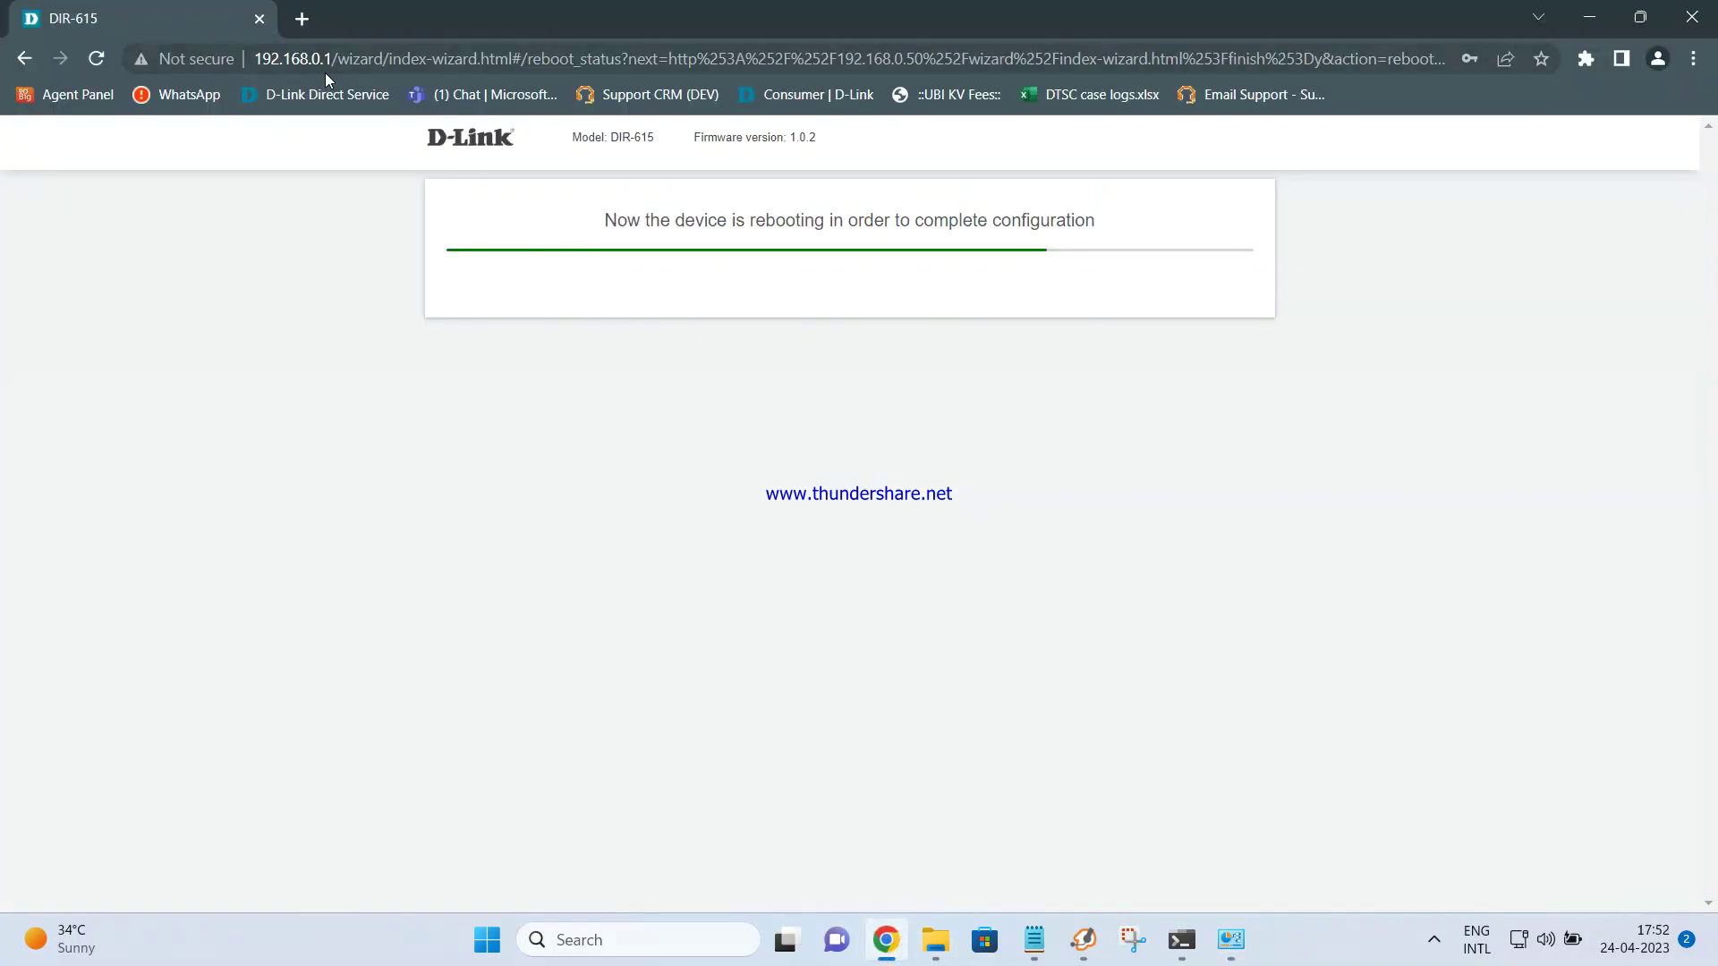
Turn on Wi-Fi in Quick Settings and start connecting to the DIR-615new network
mouse_move(1232, 939)
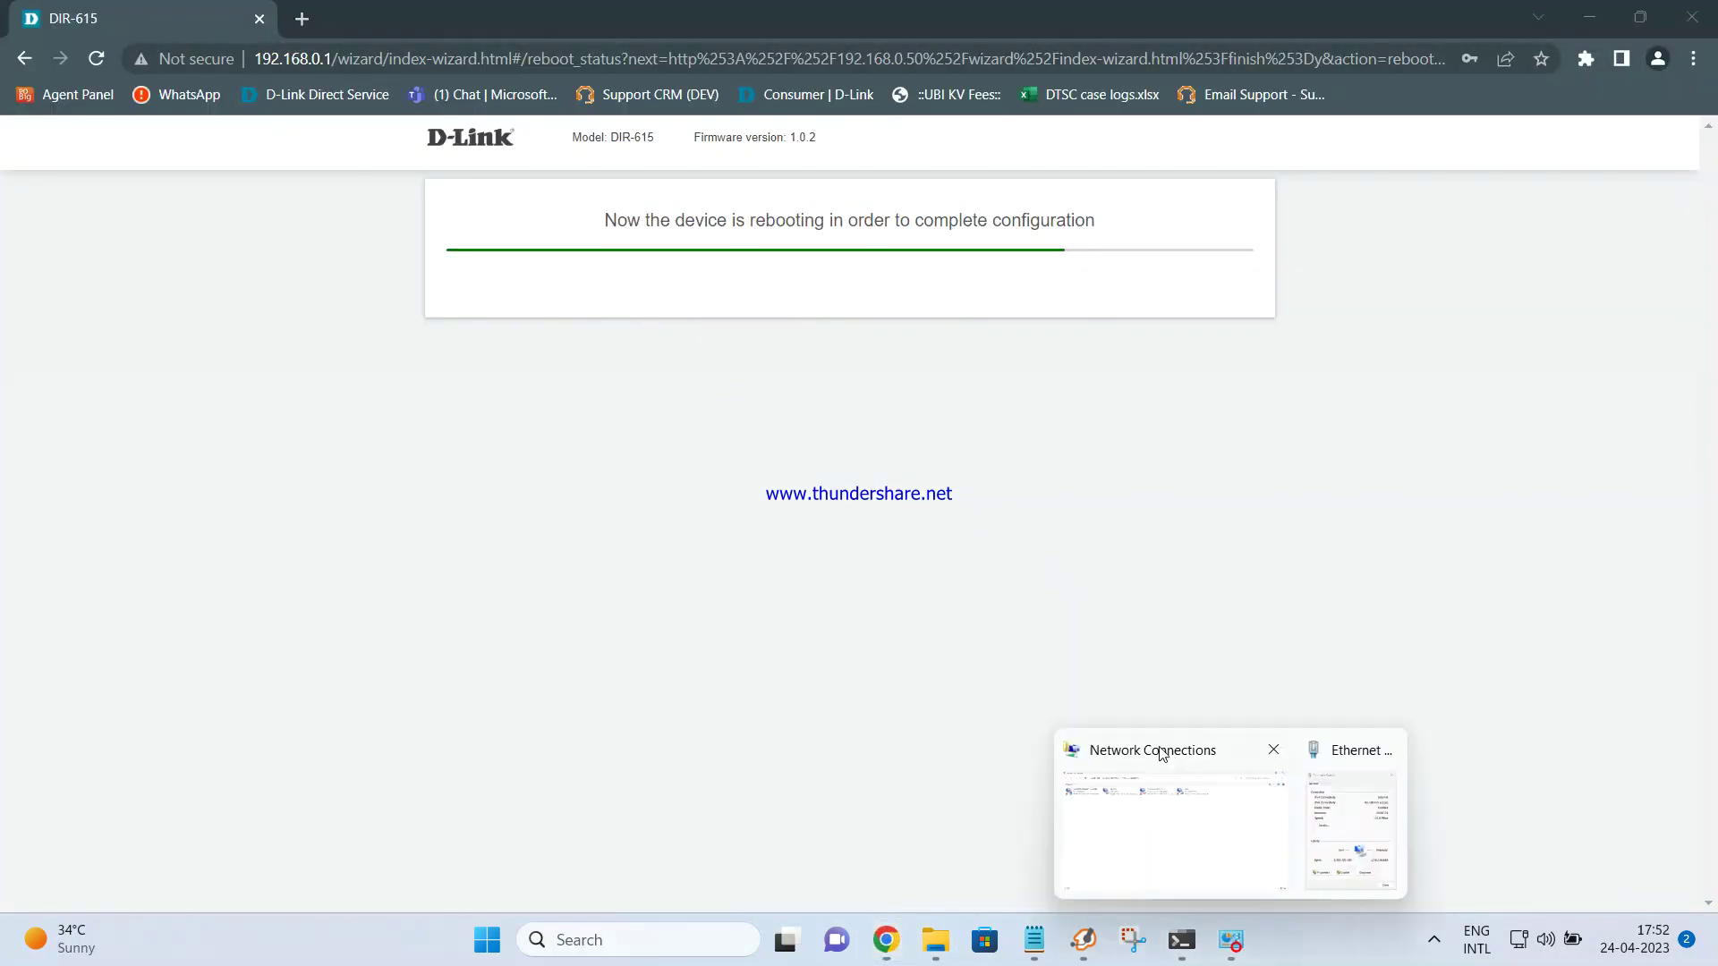
left_click(1228, 815)
left_click(1520, 939)
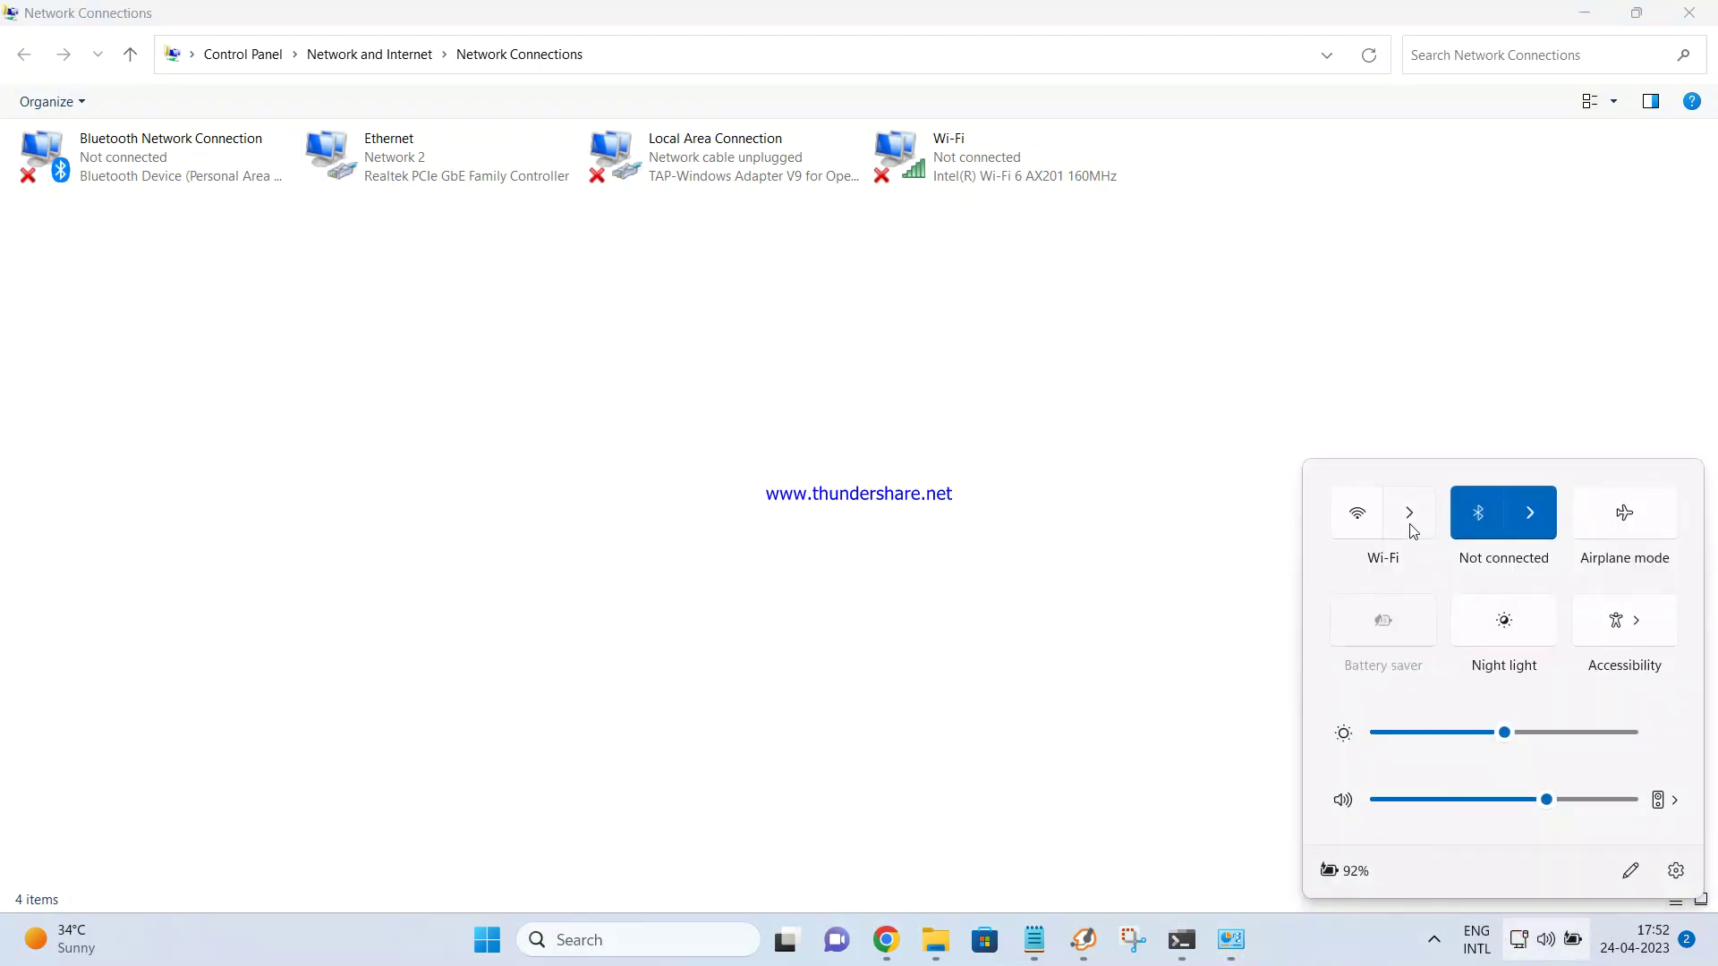
left_click(1411, 528)
left_click(1667, 475)
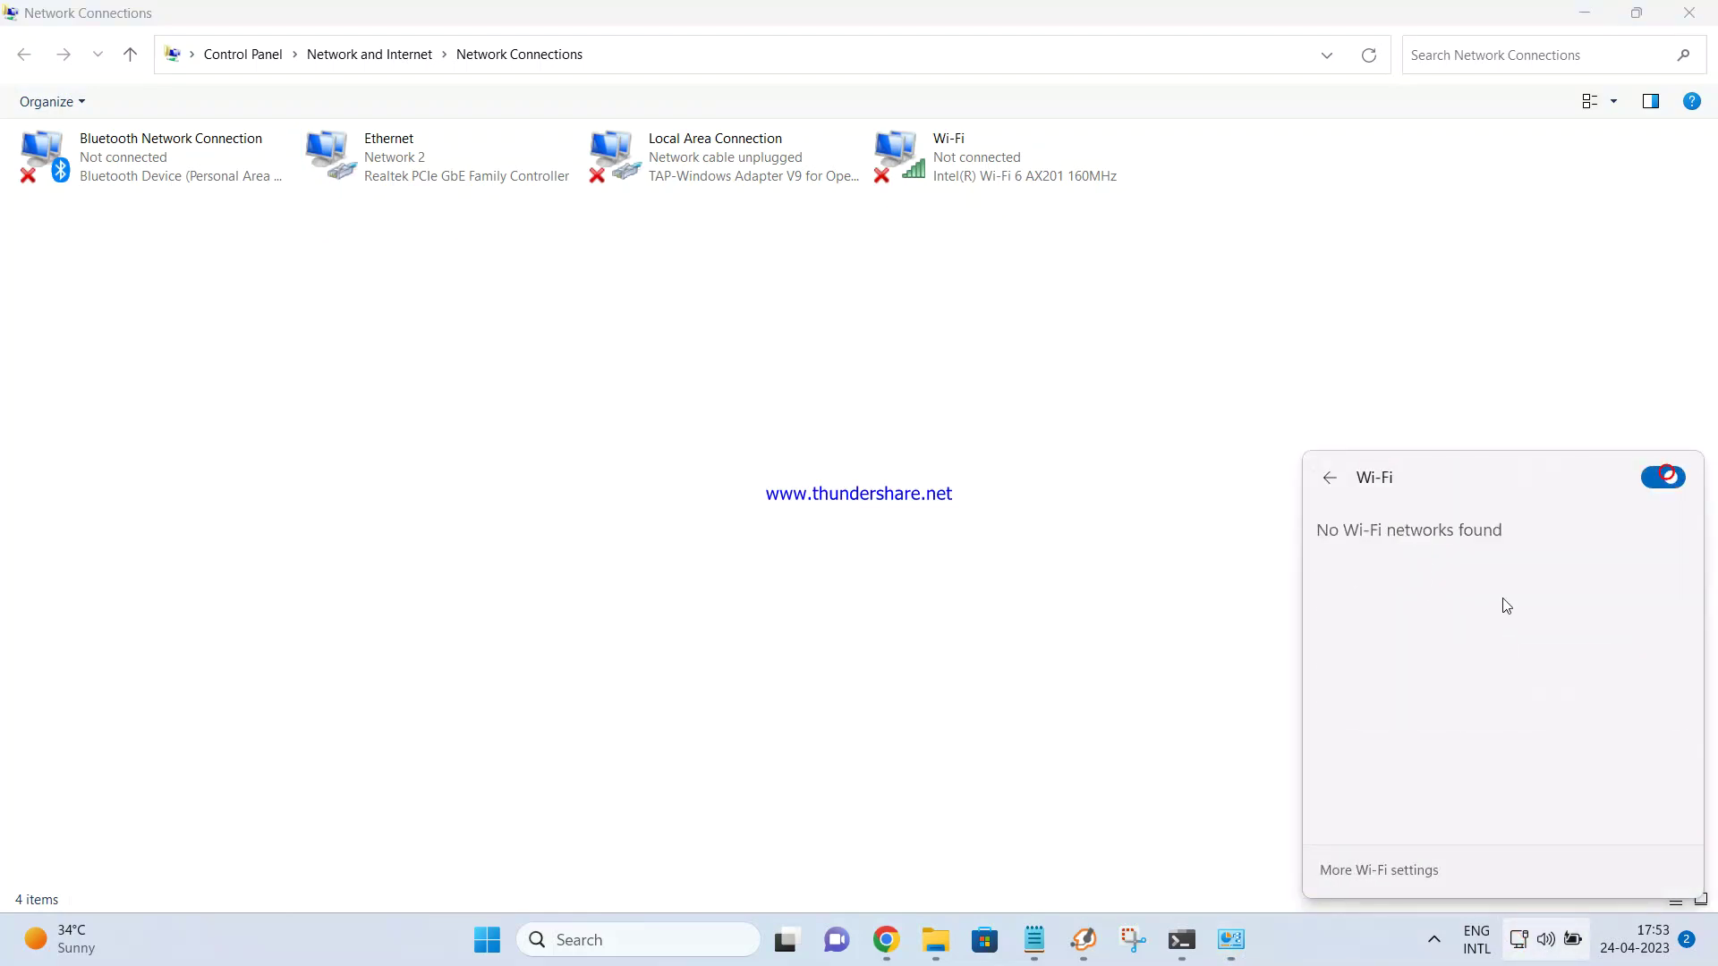
scroll(1517, 615, "down", 2)
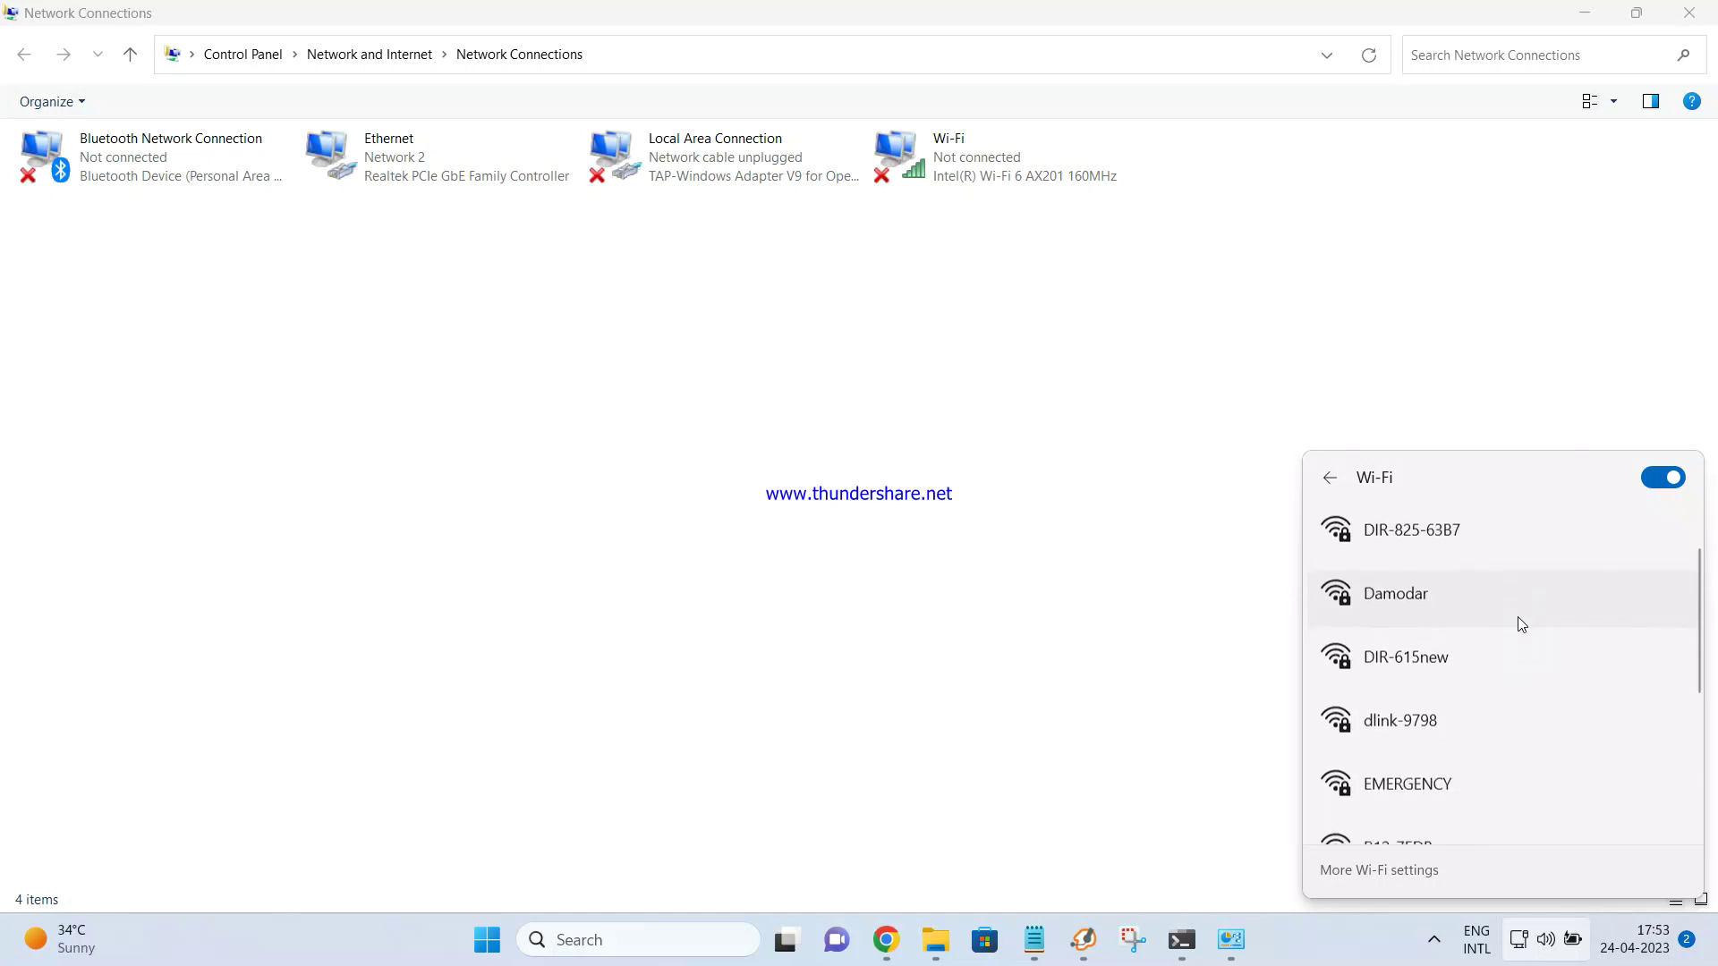
scroll(1501, 644, "down", 1)
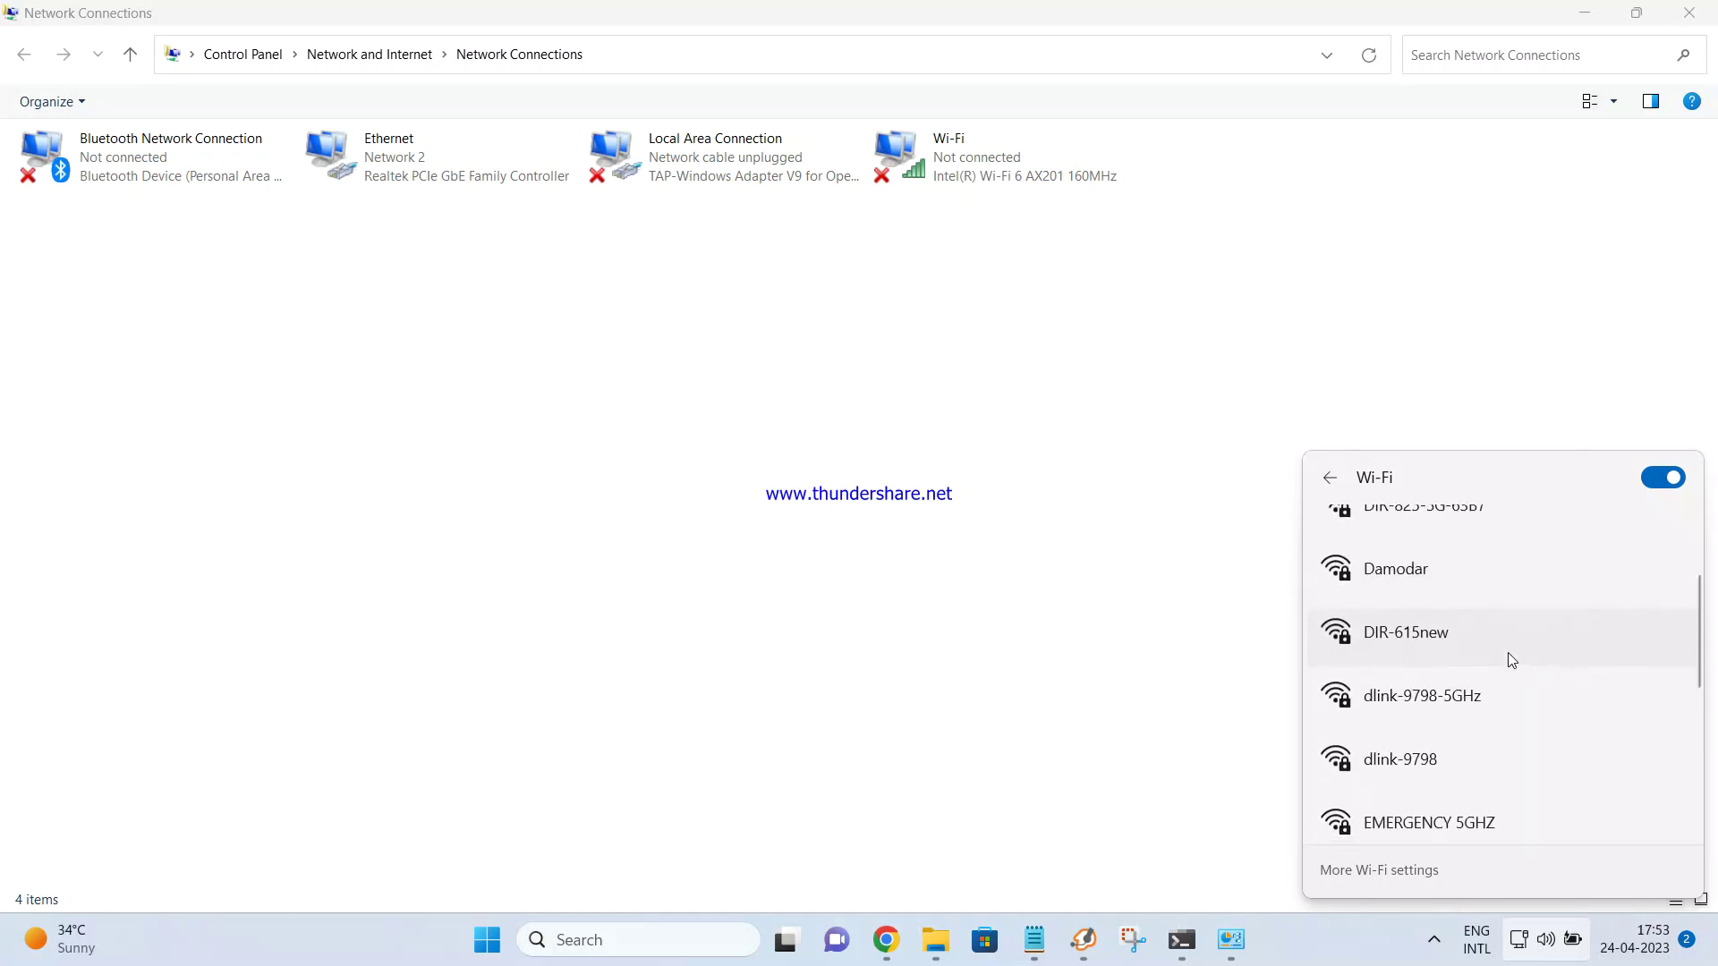
left_click(1447, 640)
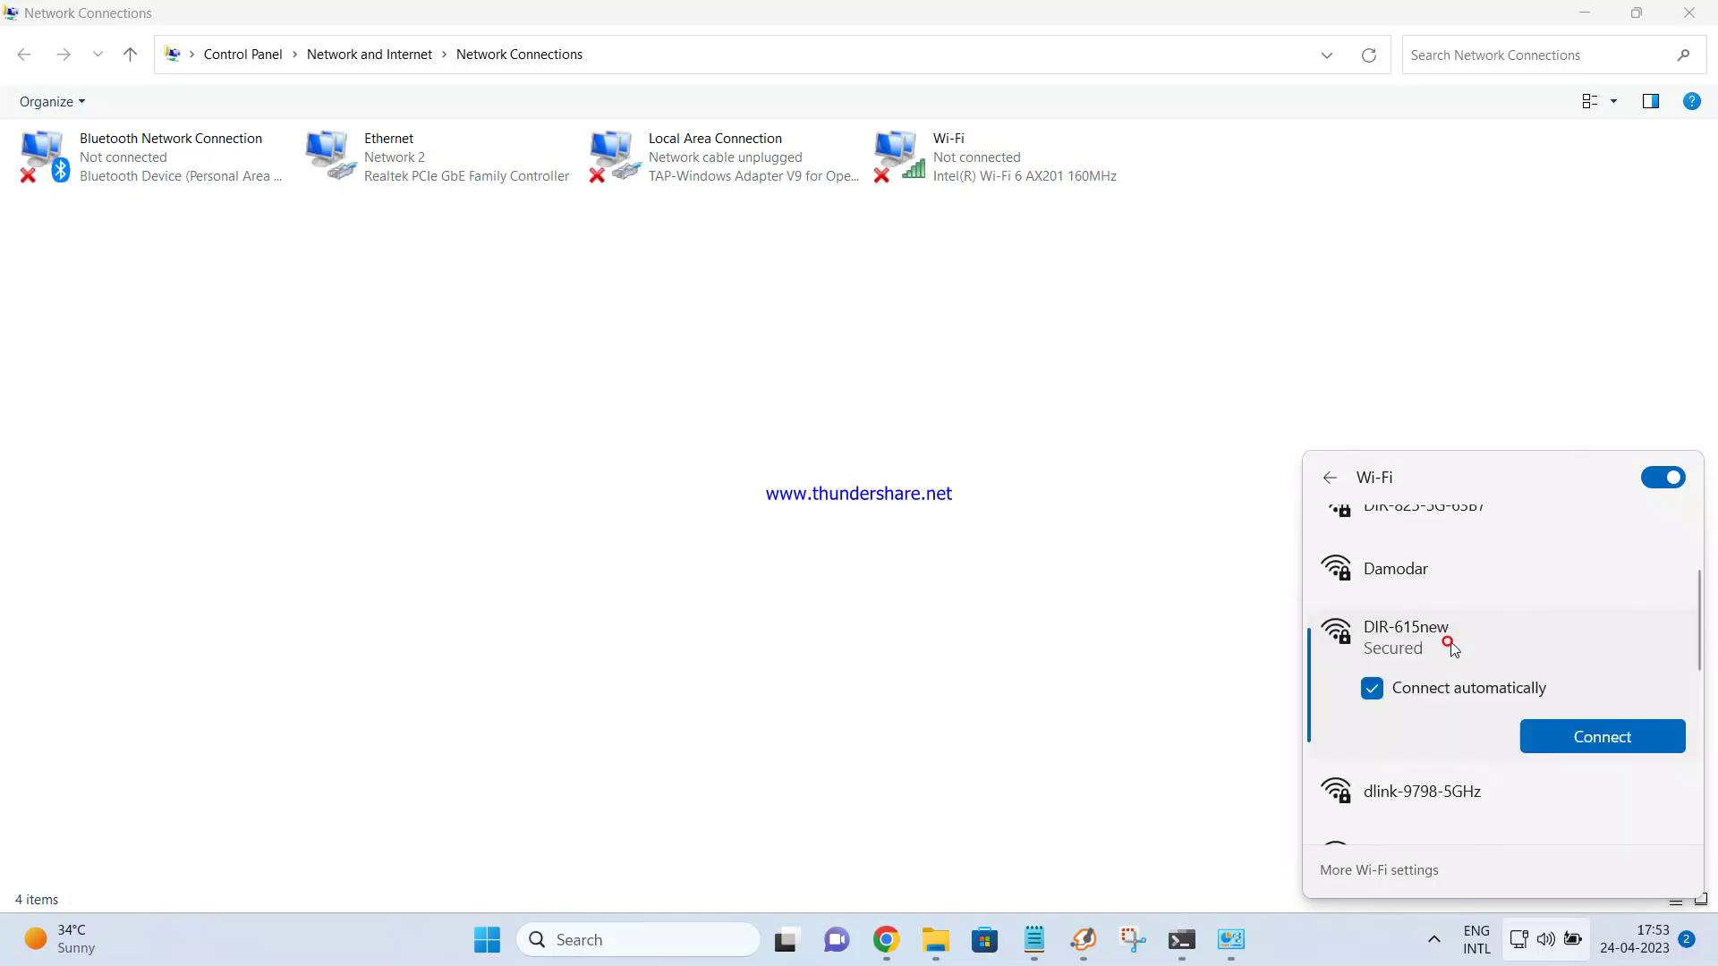
left_click(1625, 739)
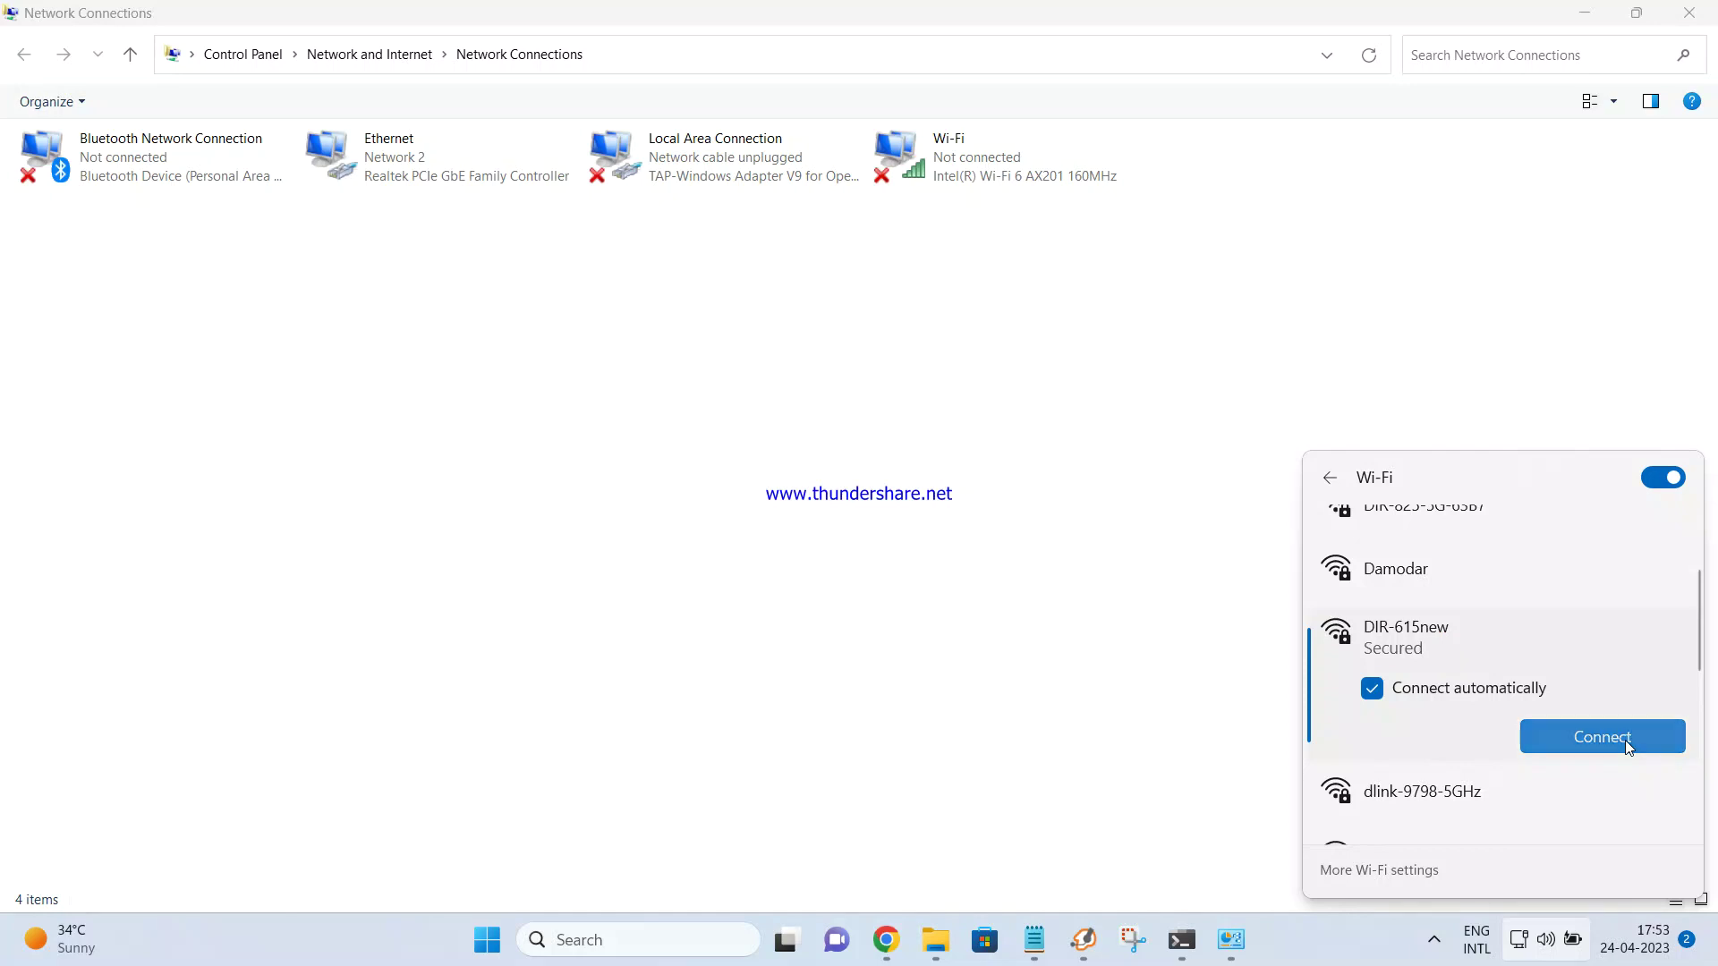
Paste the Wi-Fi password from the notes as the security key and join DIR-615new
mouse_move(1129, 940)
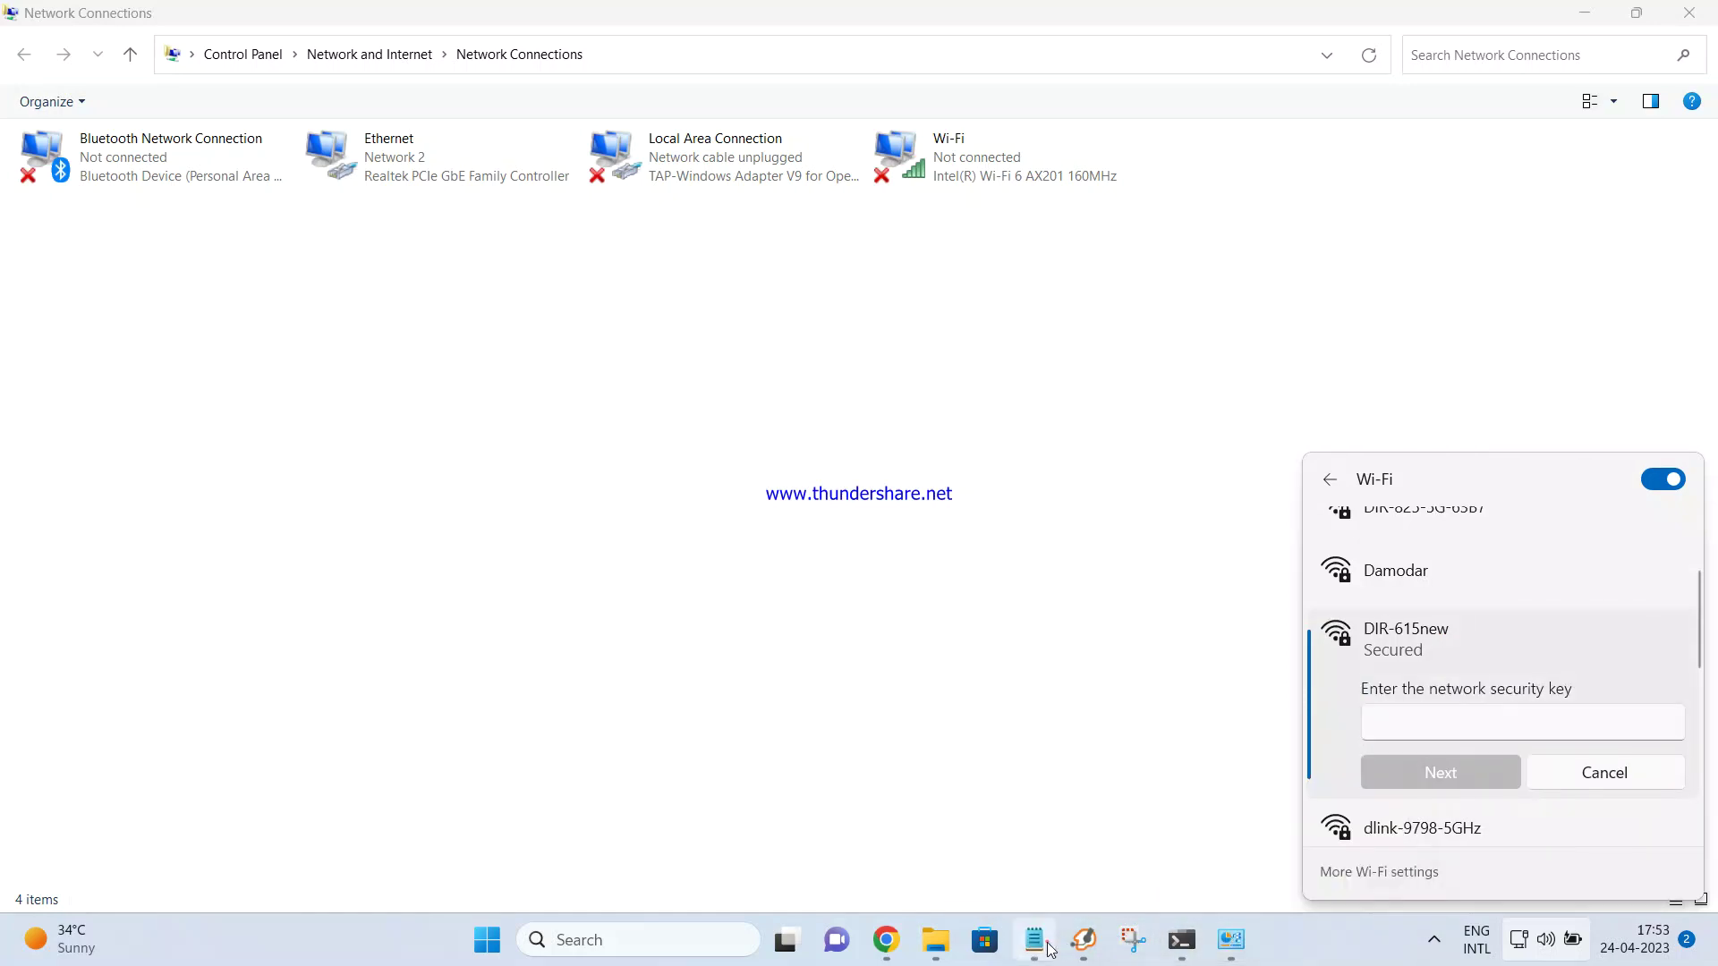
left_click(1034, 940)
left_click_drag(1125, 364, 1055, 366)
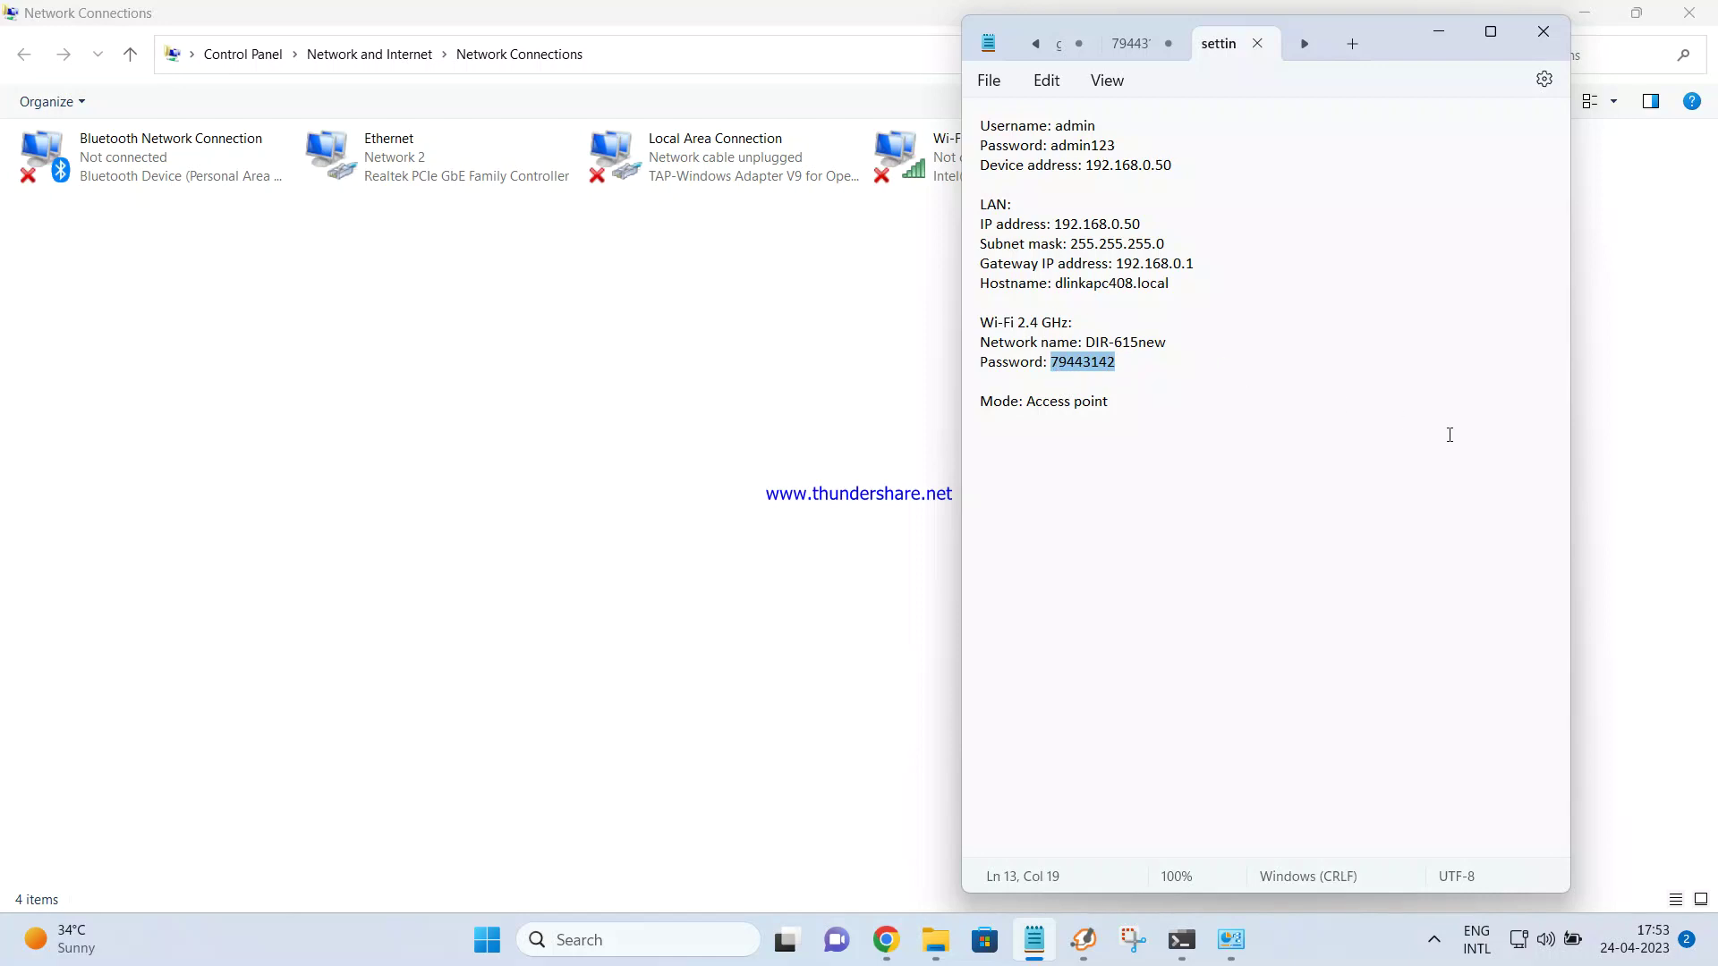
left_click(1545, 939)
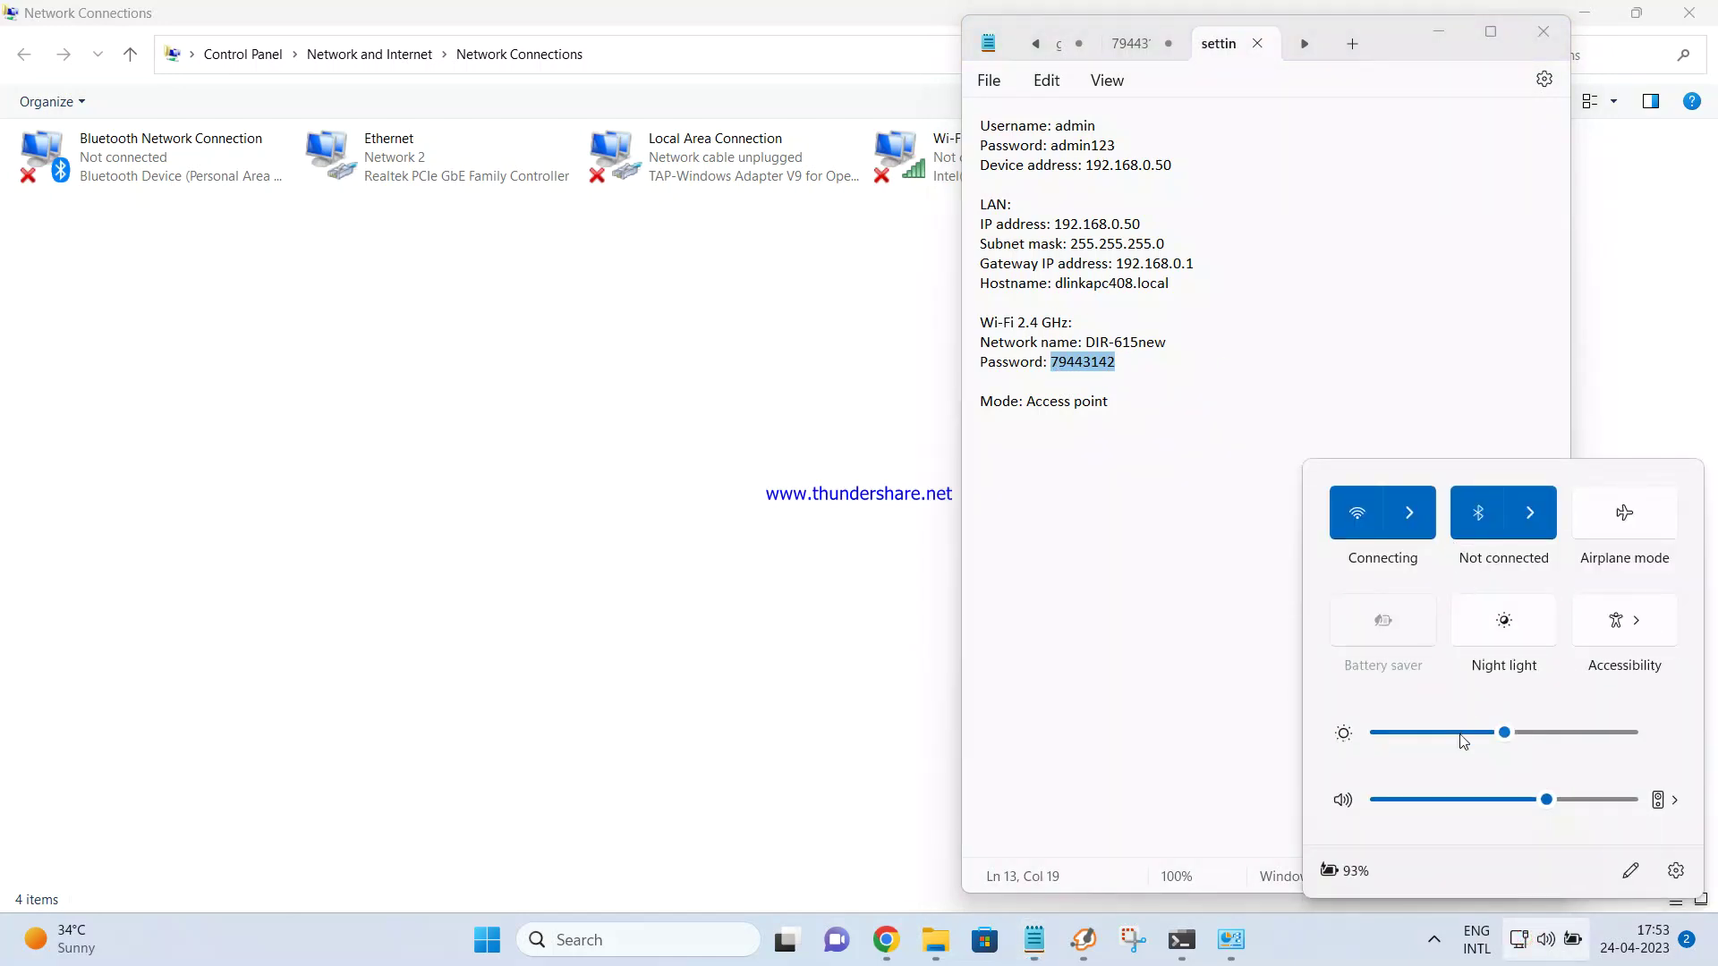
left_click(1397, 516)
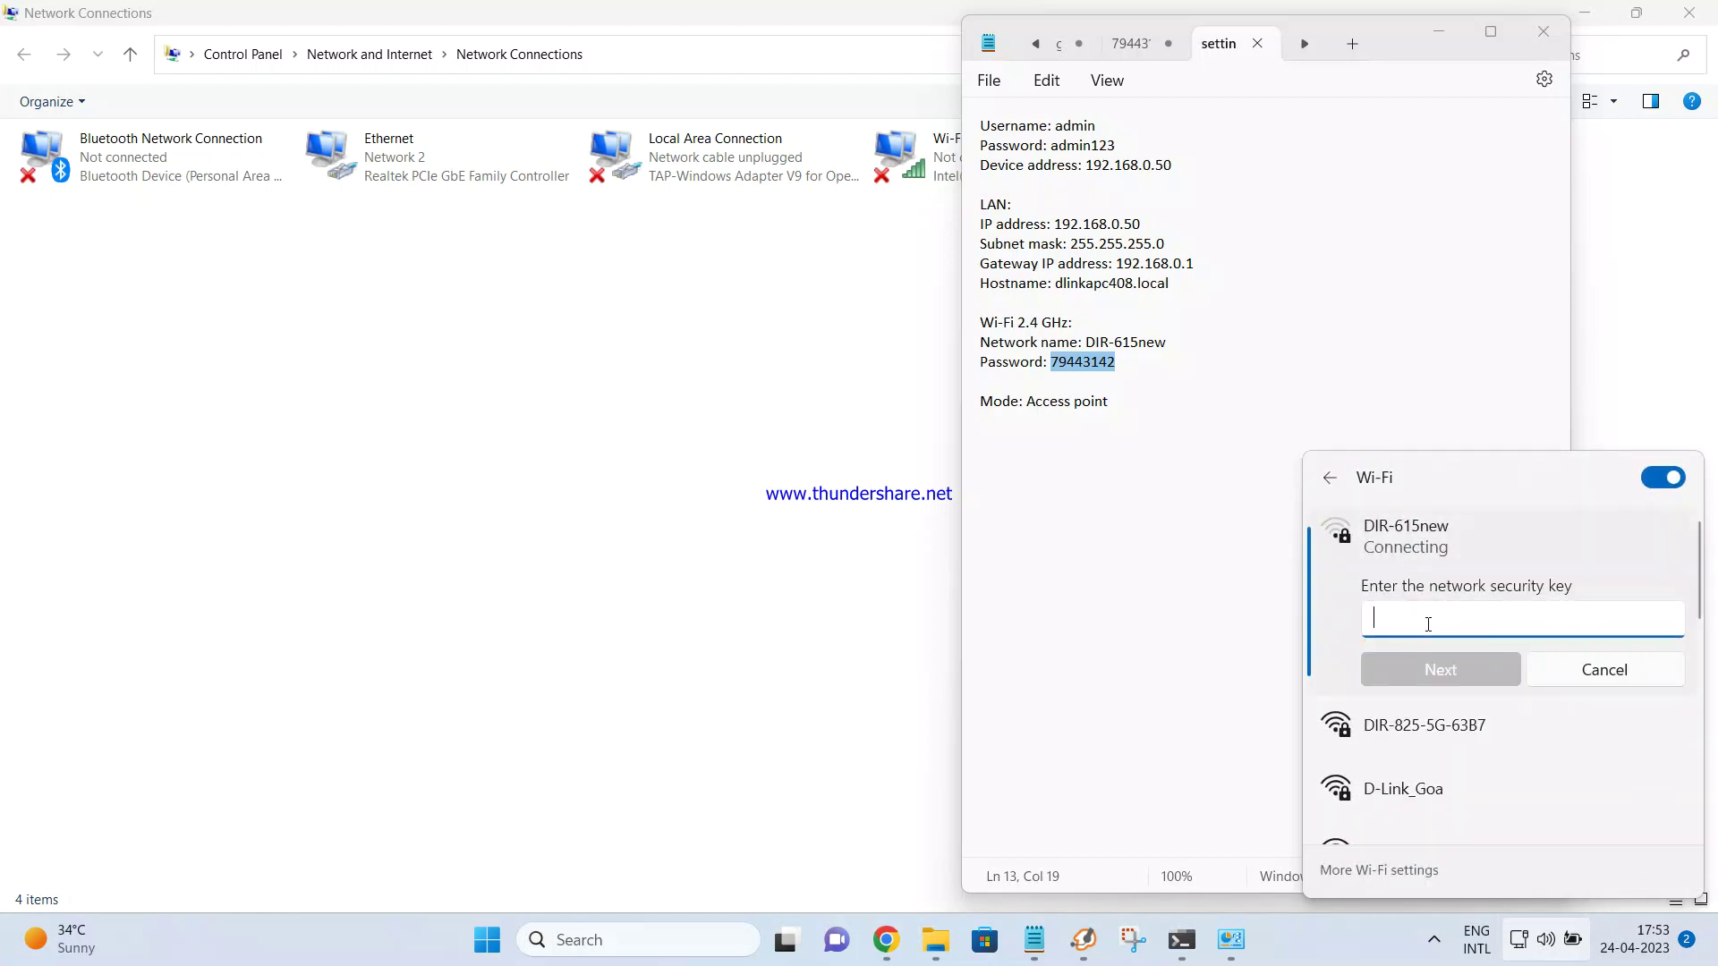
key("ctrl+v")
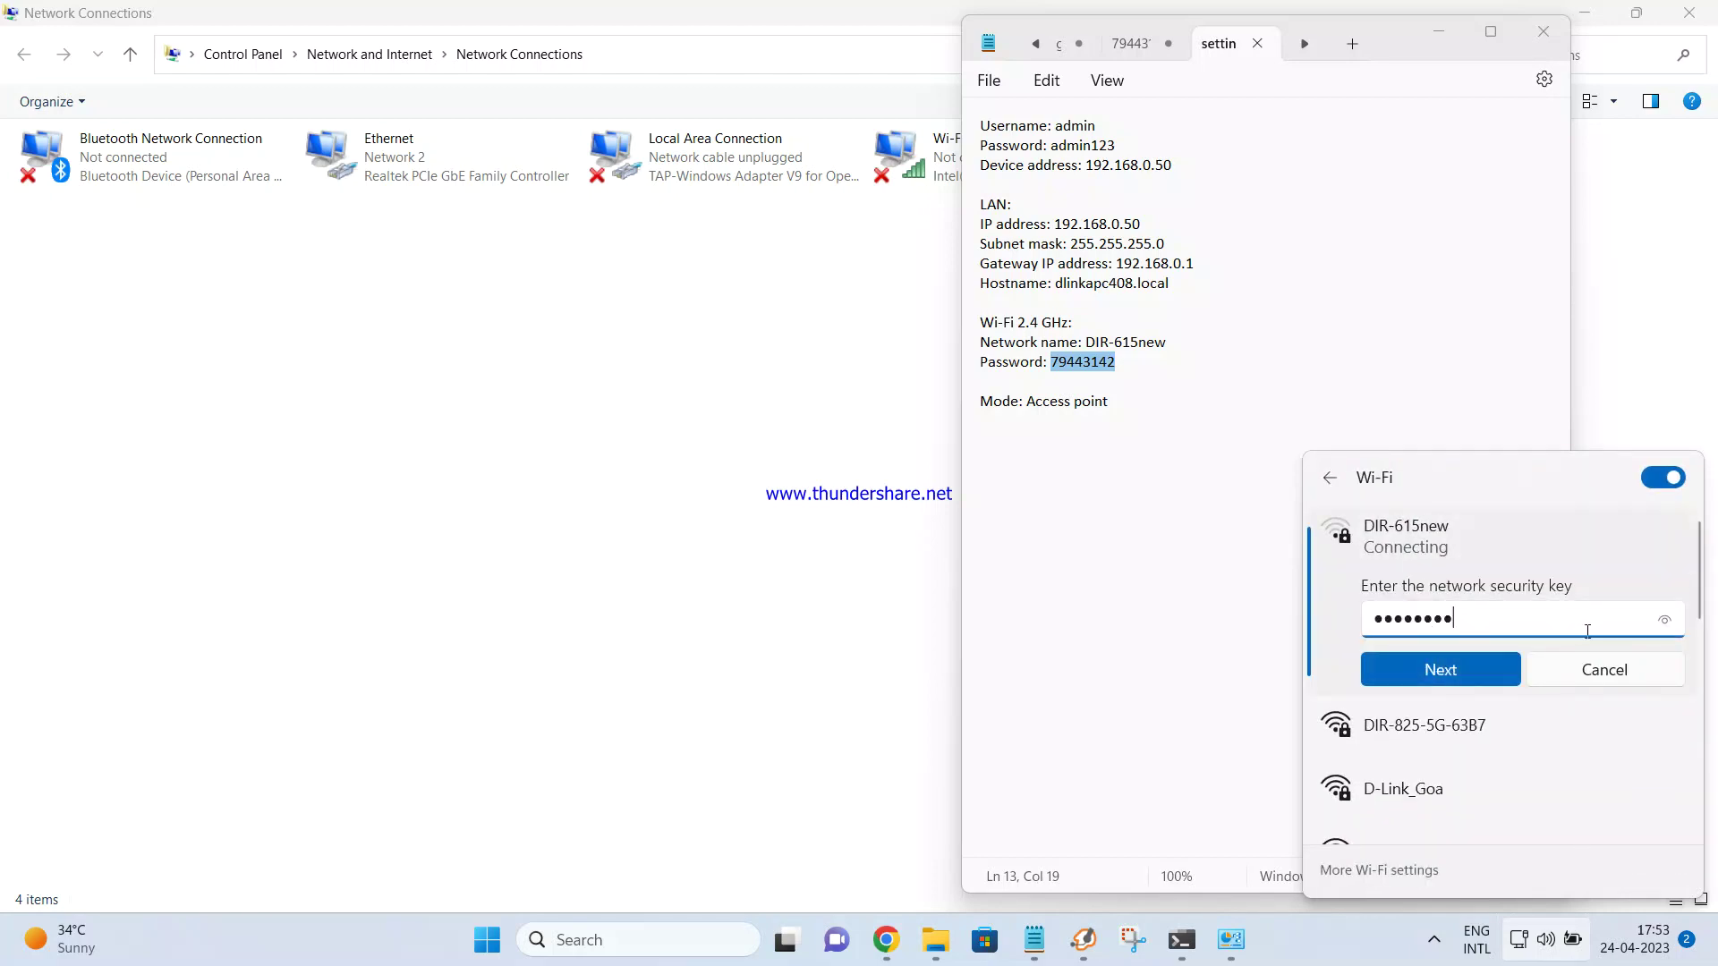
left_click_drag(1663, 626, 1664, 626)
left_click(1457, 671)
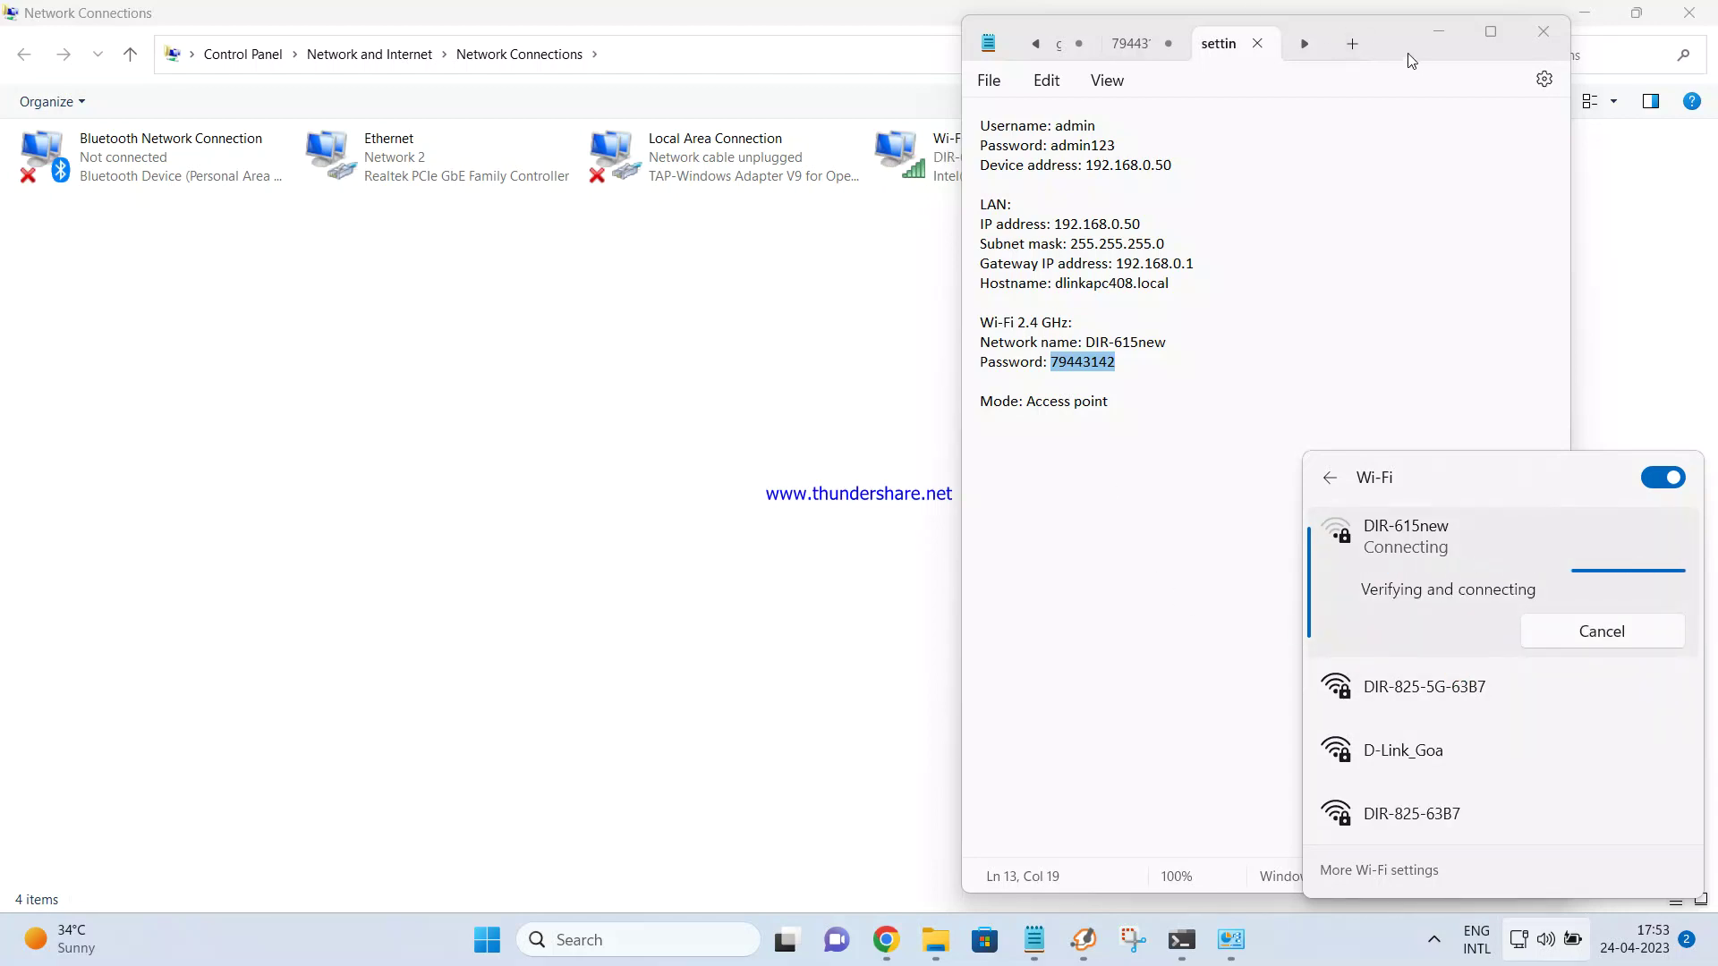
left_click_drag(1402, 51, 1459, 47)
left_click(878, 333)
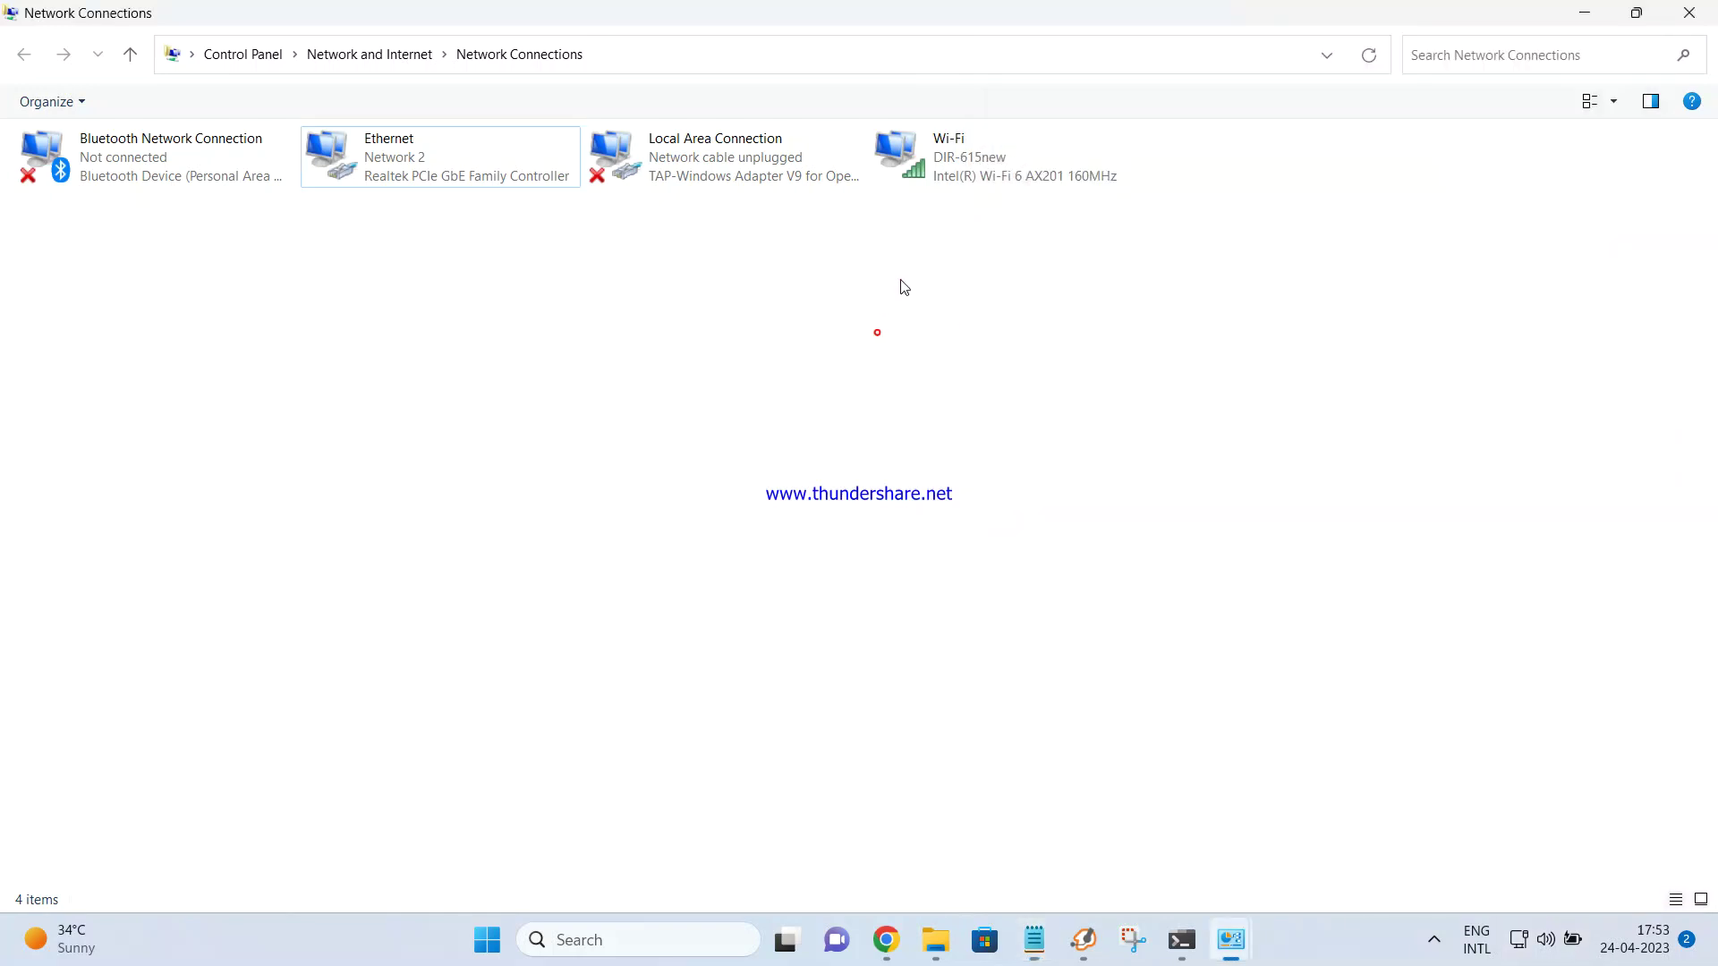
Check the Wi-Fi status shows IPv4 Connectivity: Internet, then close it and return to Chrome
right_click(954, 180)
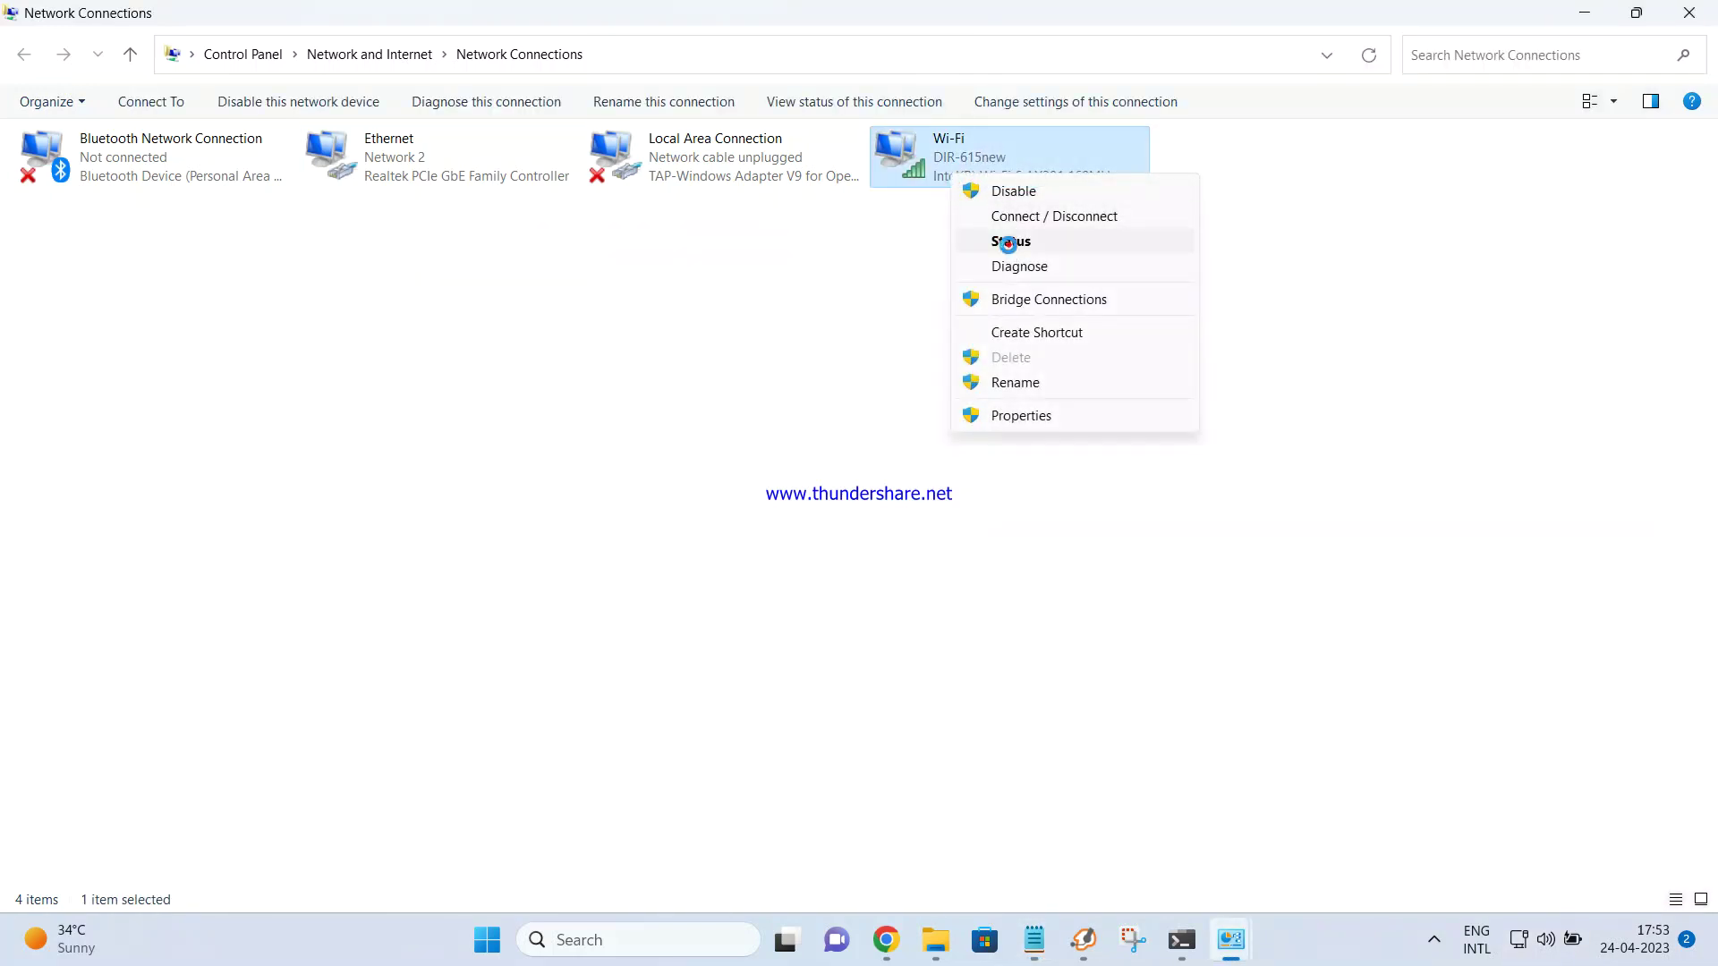
left_click(1008, 241)
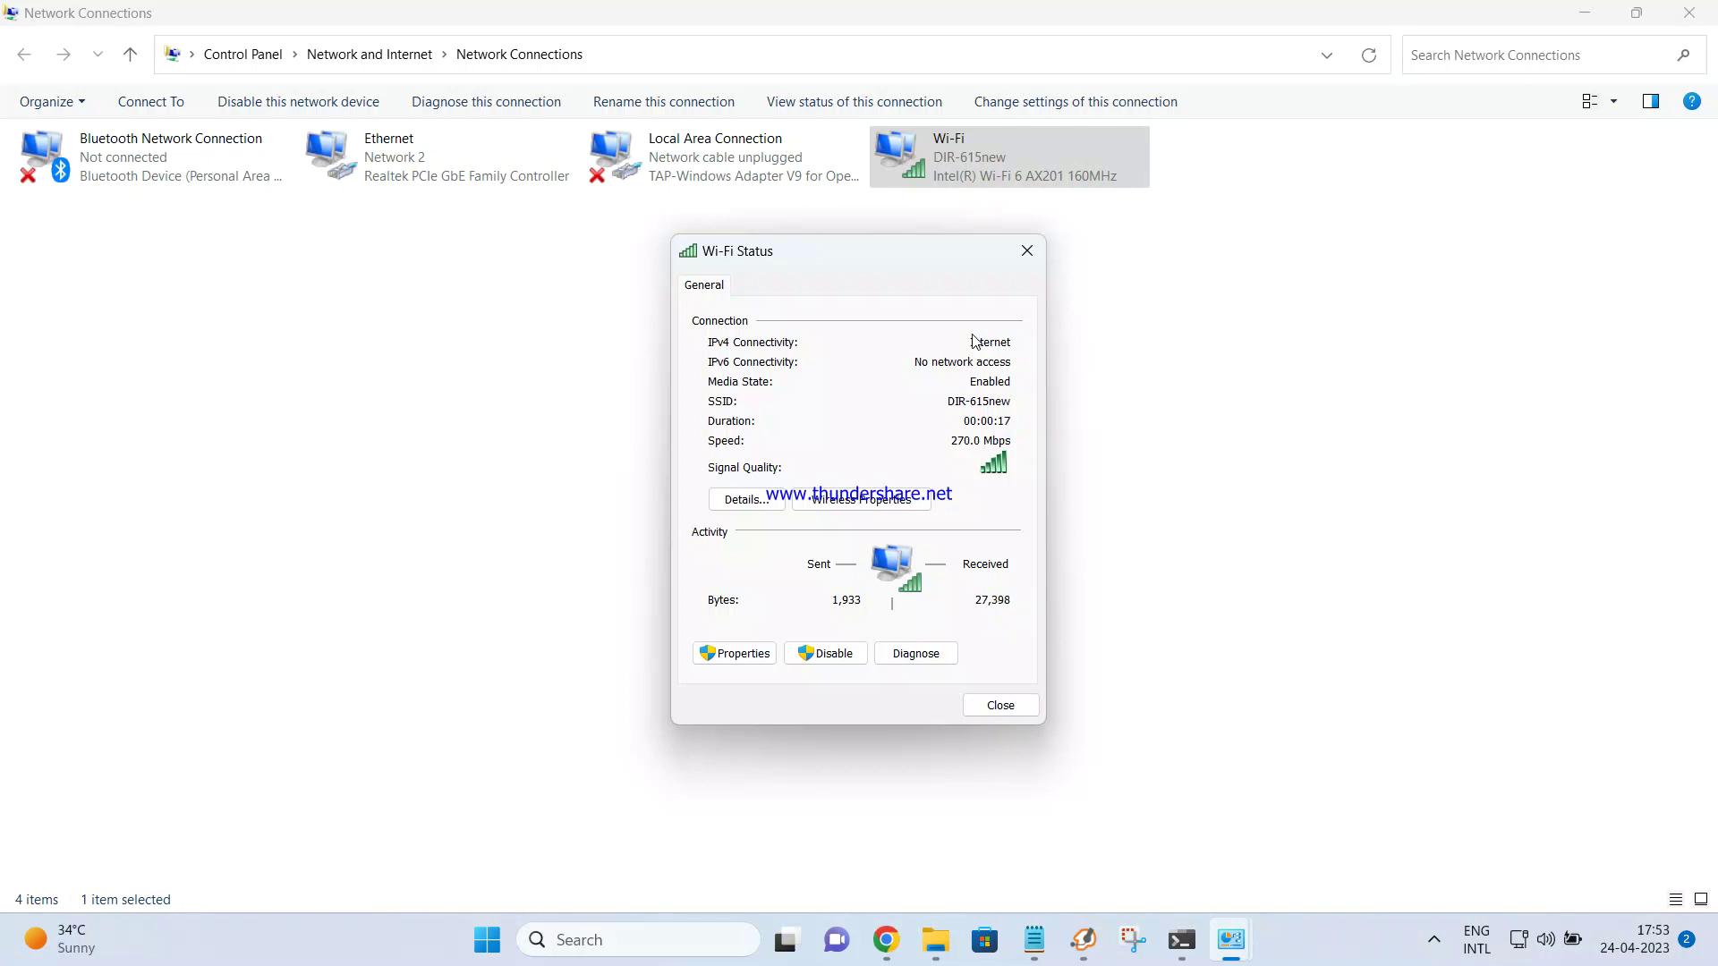
left_click(1231, 728)
left_click(886, 940)
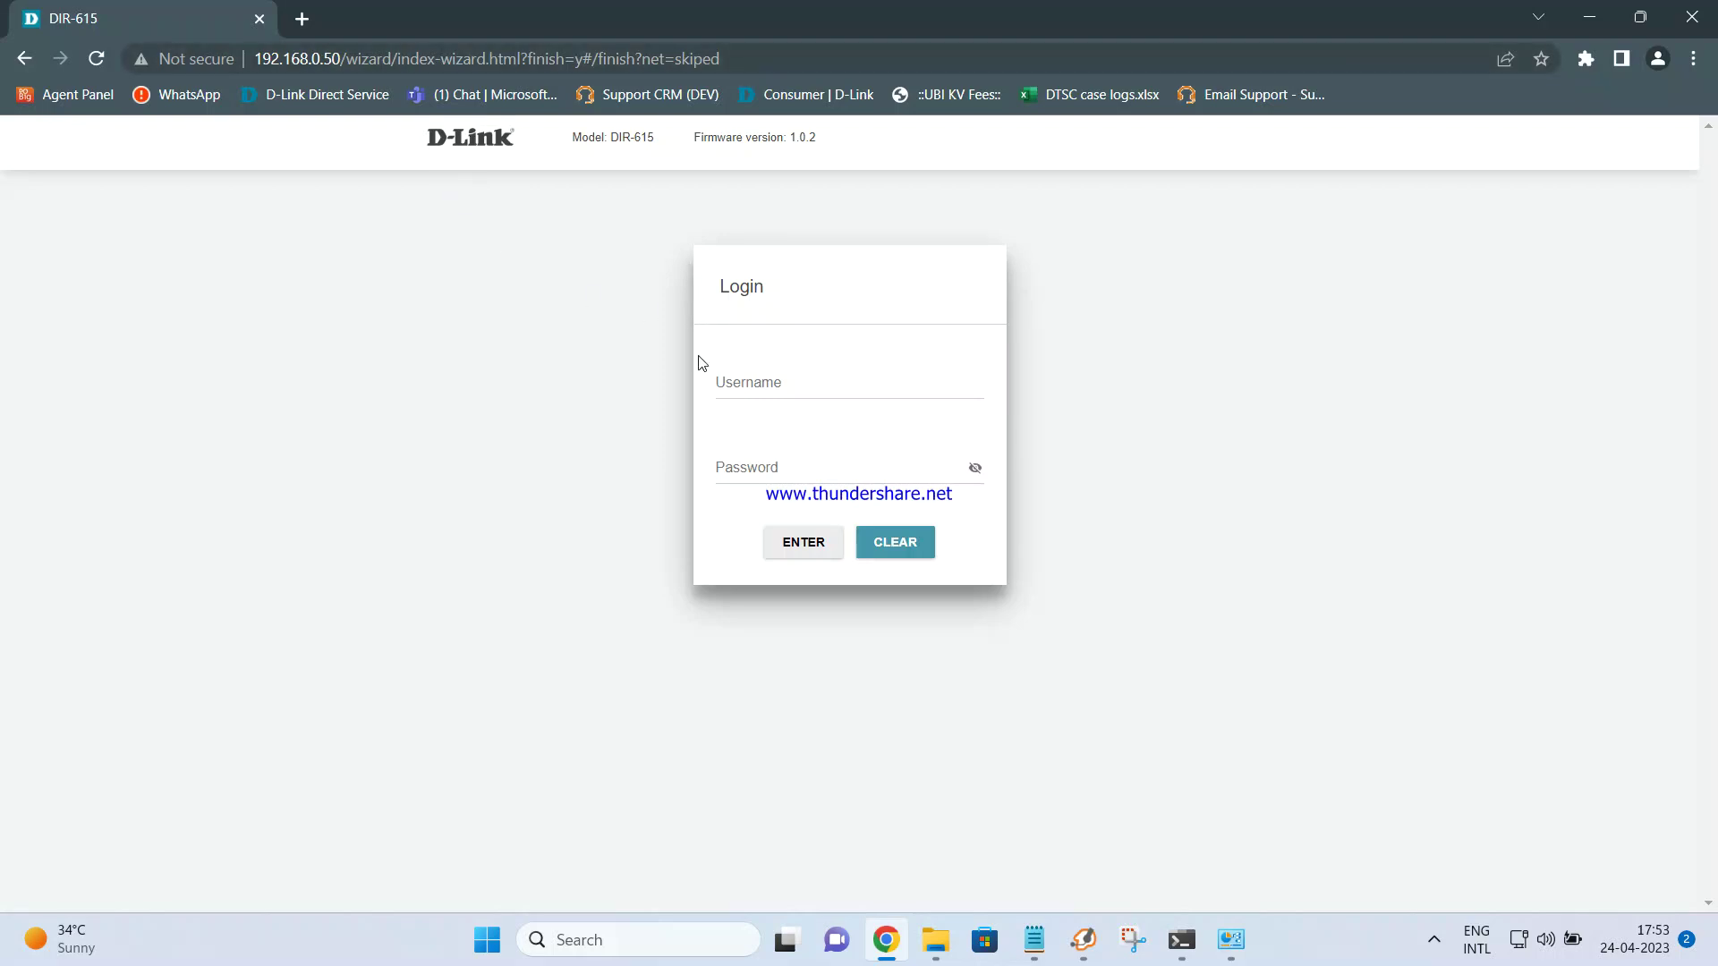
Load the main router's login page at 192.168.0.1 in a new tab, then return to DIR-615
left_click(302, 19)
type("192.168")
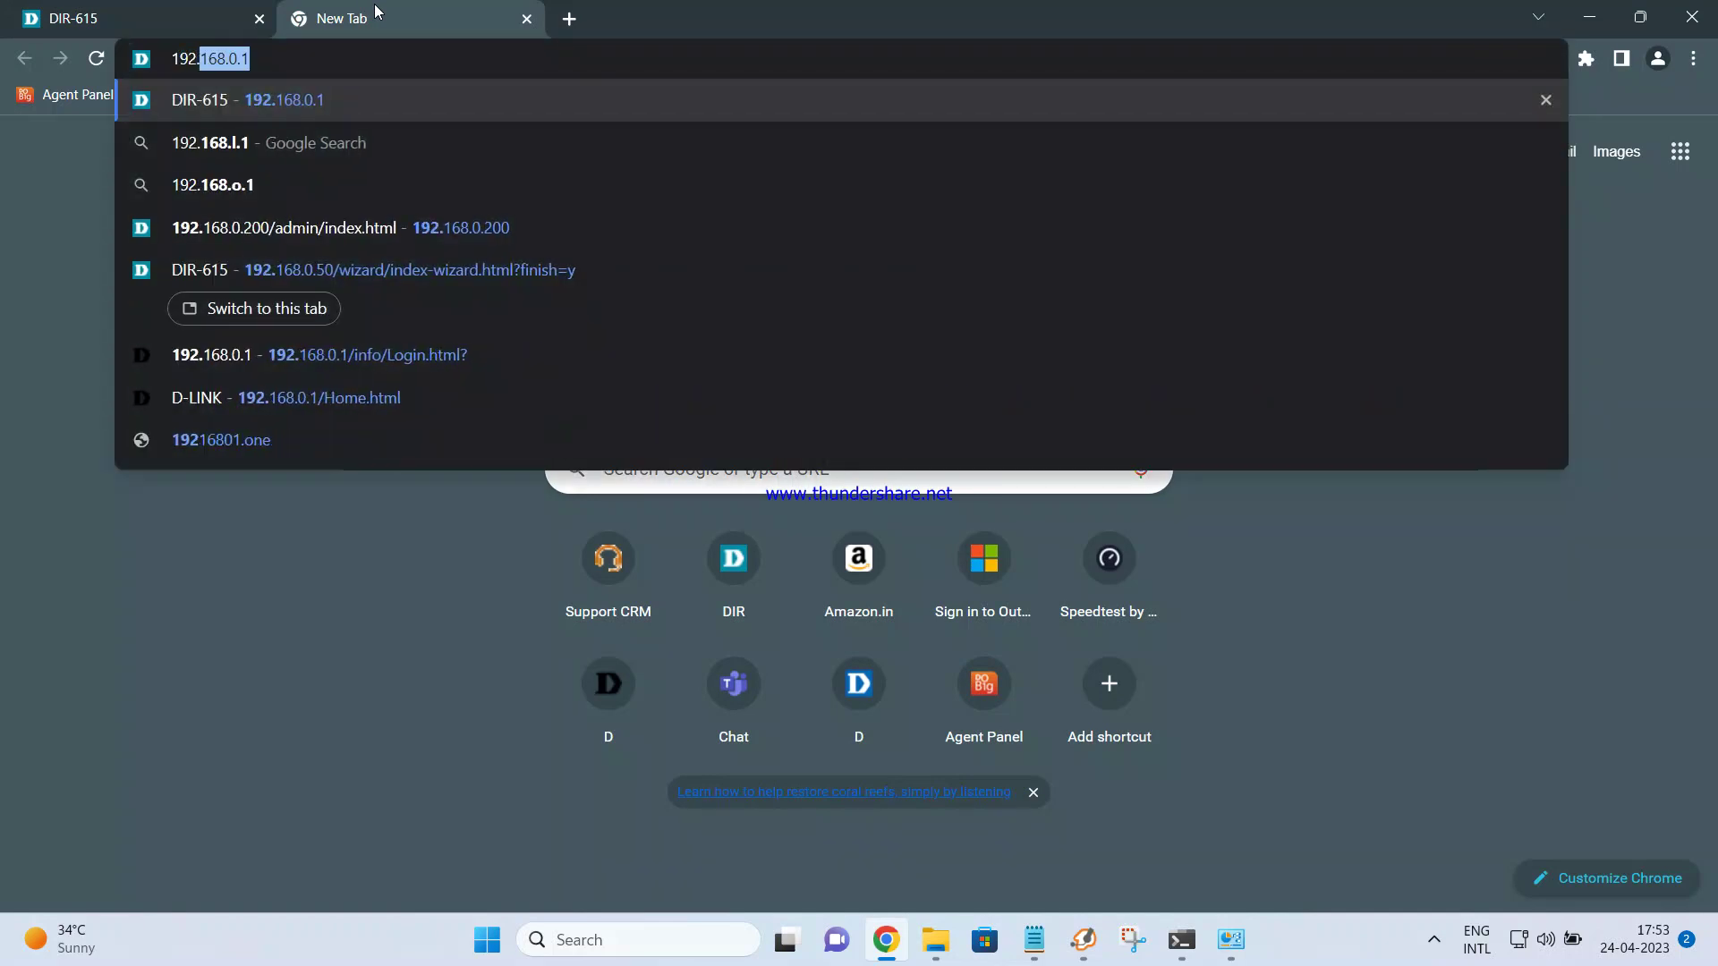
type(".0.1")
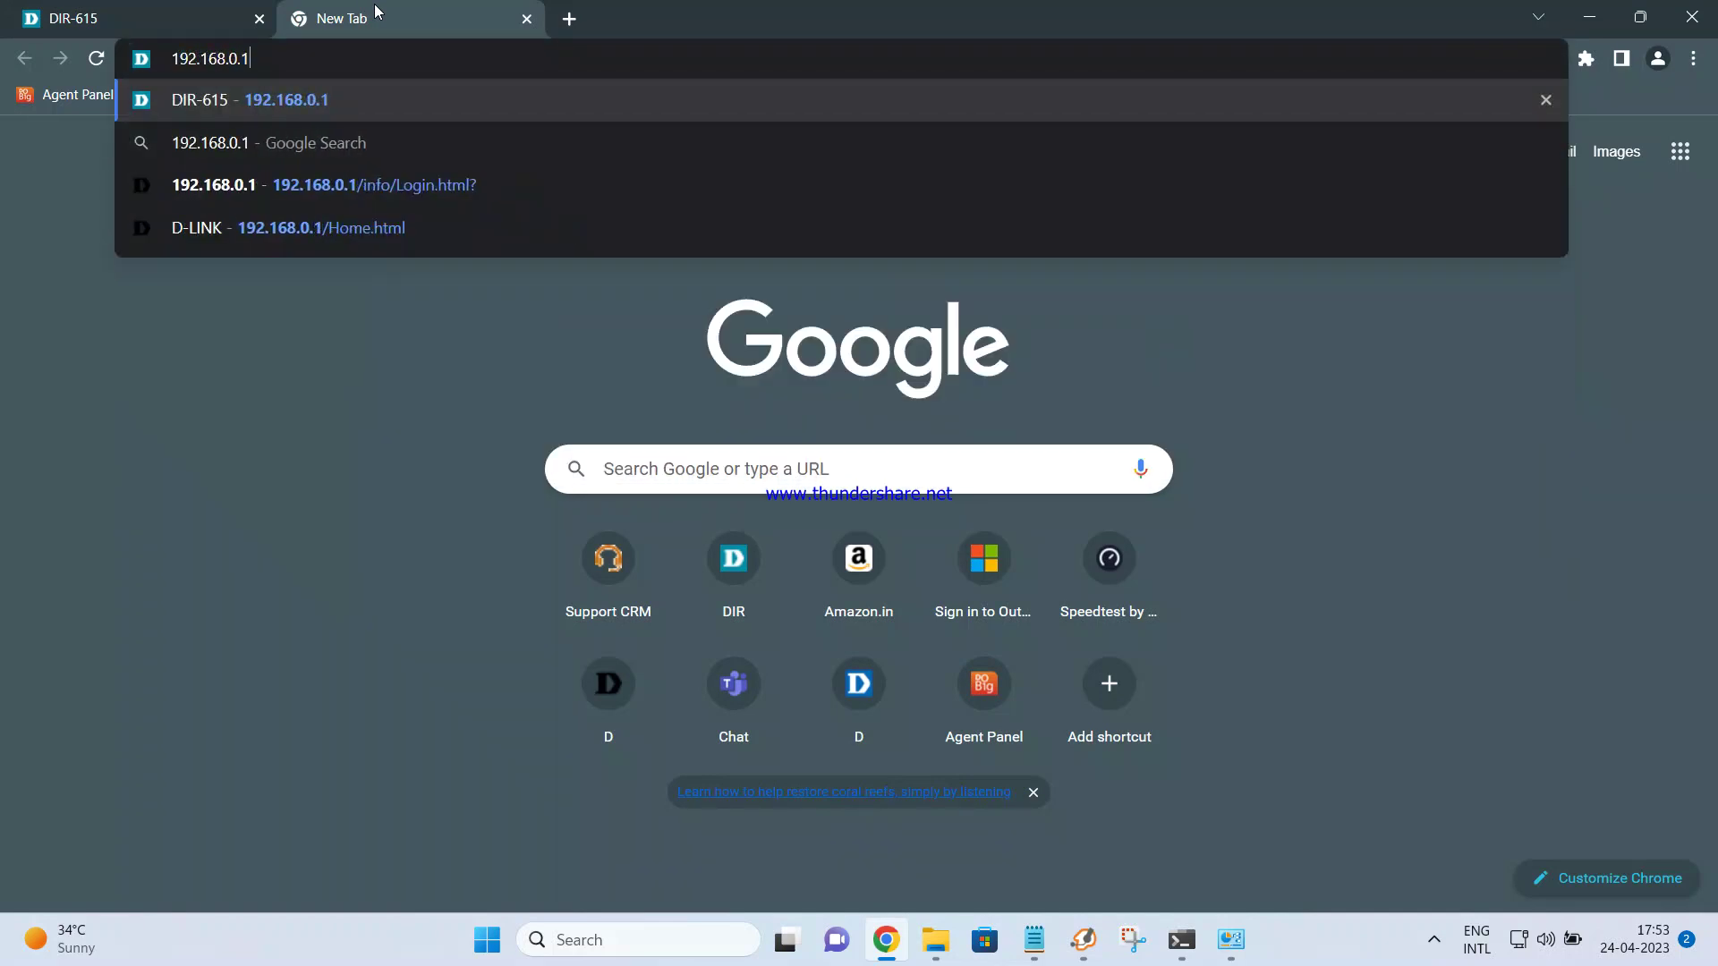
key("Return")
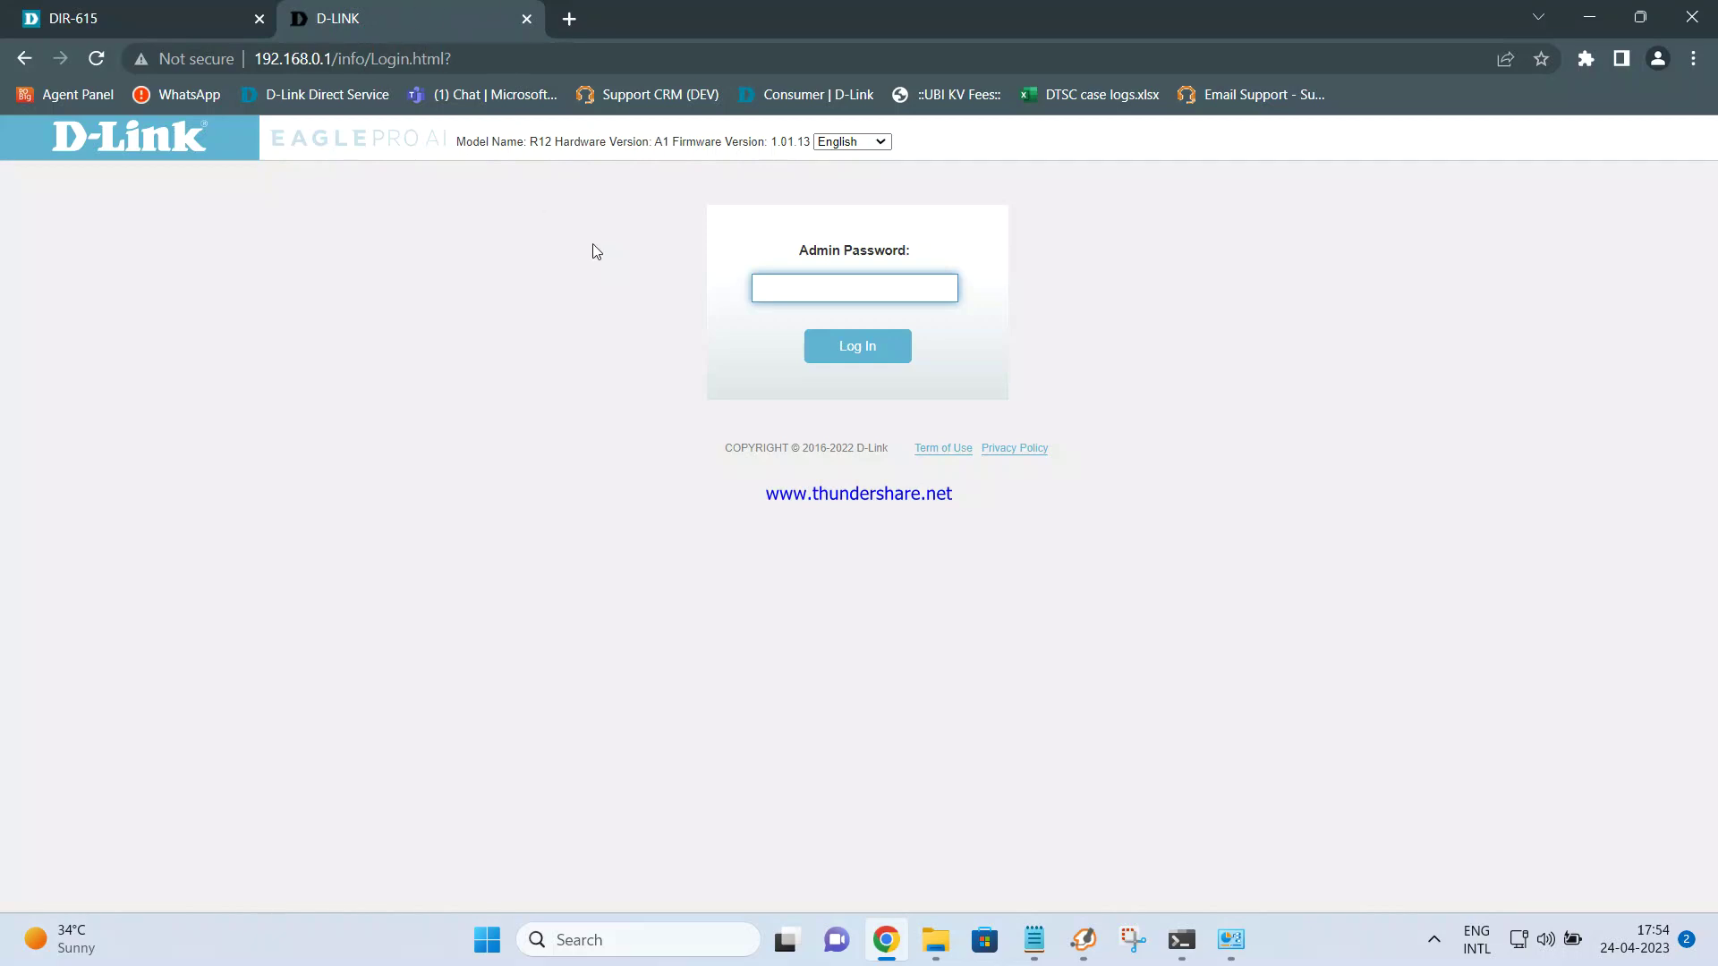
left_click(199, 22)
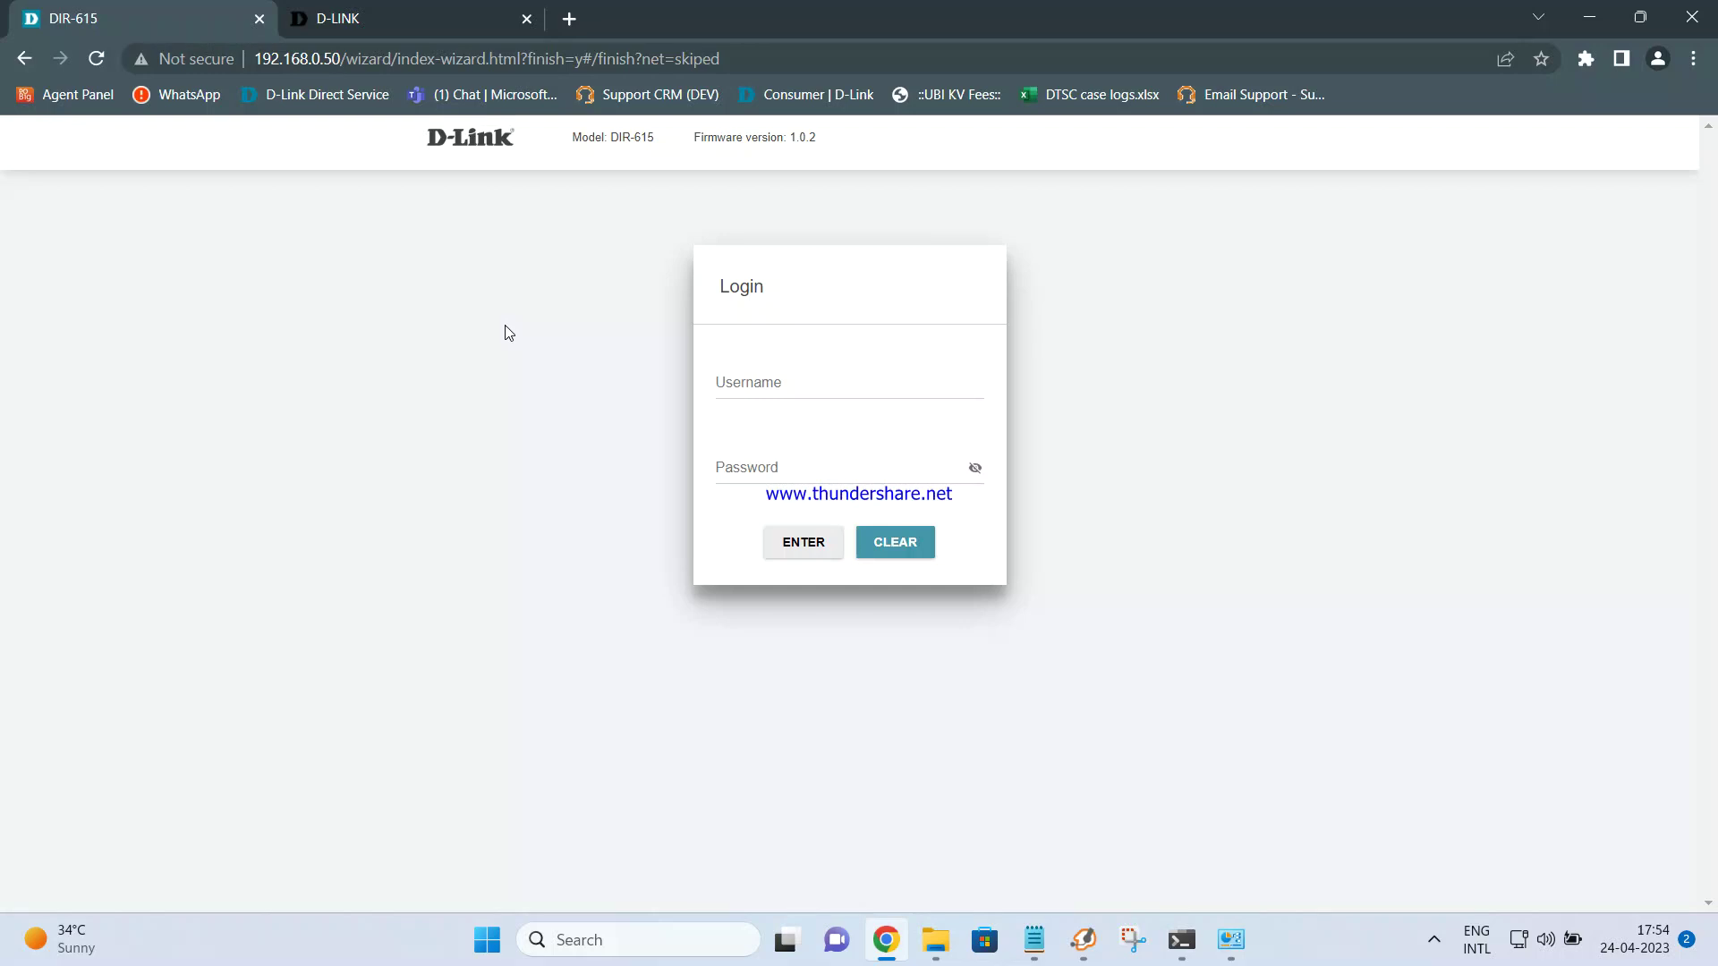
Log in with the router username and password, open Advanced Settings, and decline saving the password
left_click(781, 383)
type("admin")
key("Tab")
type("ad")
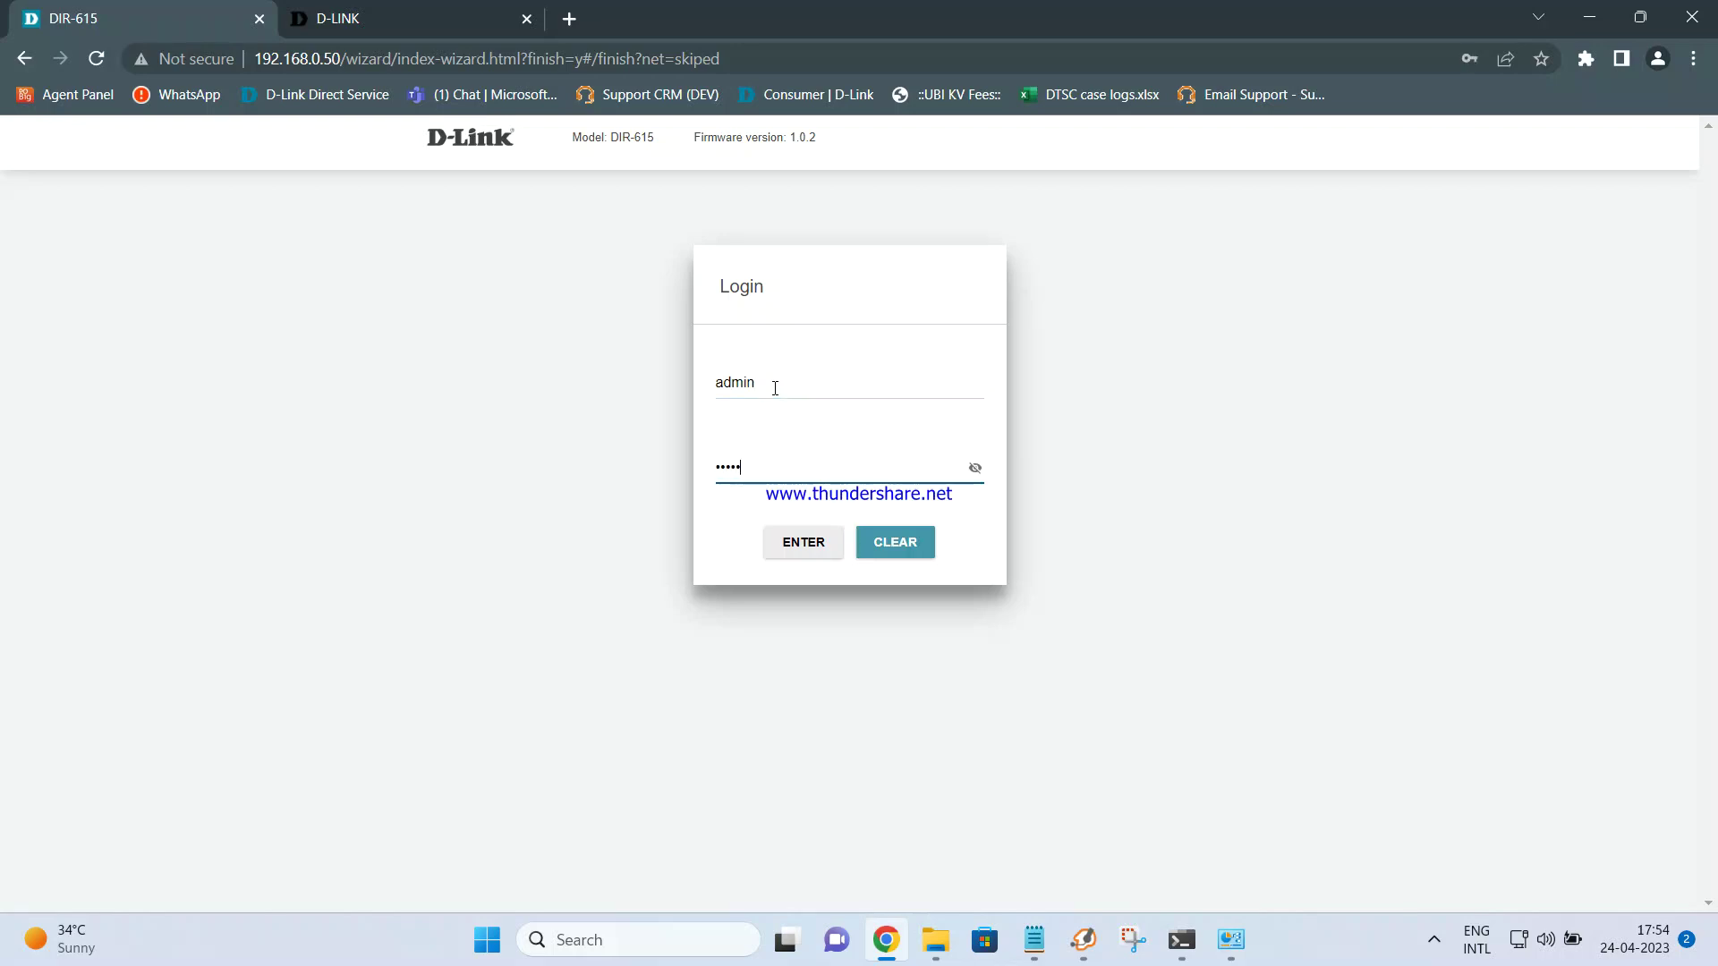
key("Return")
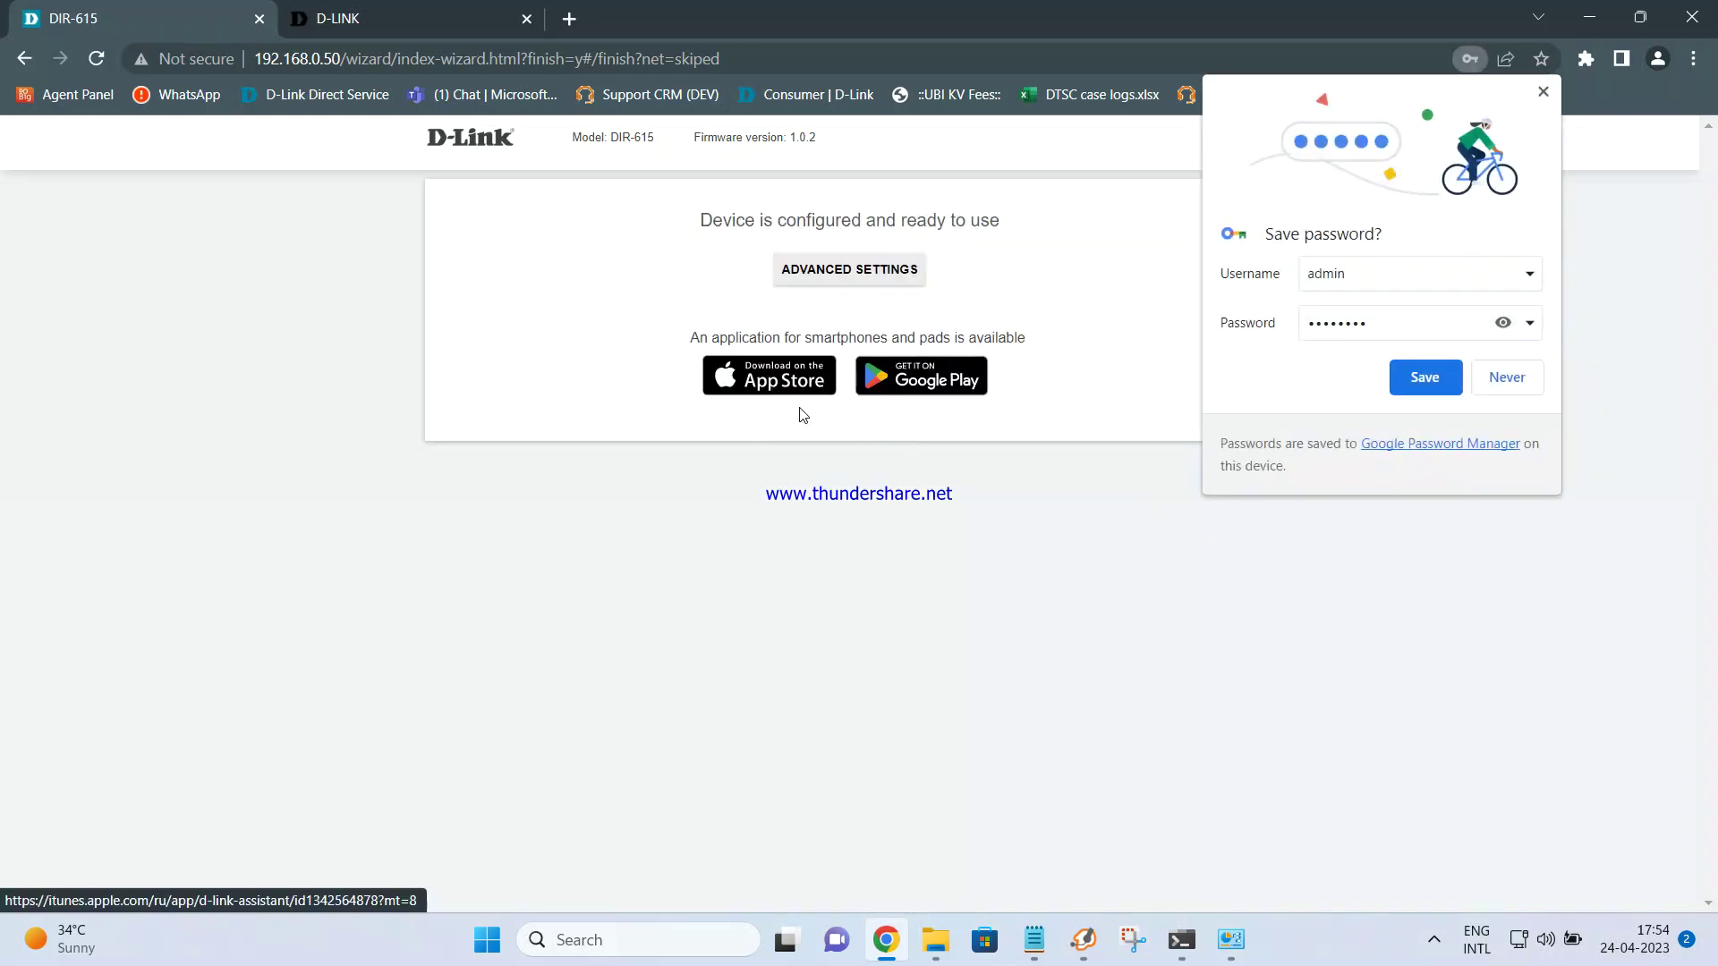
left_click(864, 270)
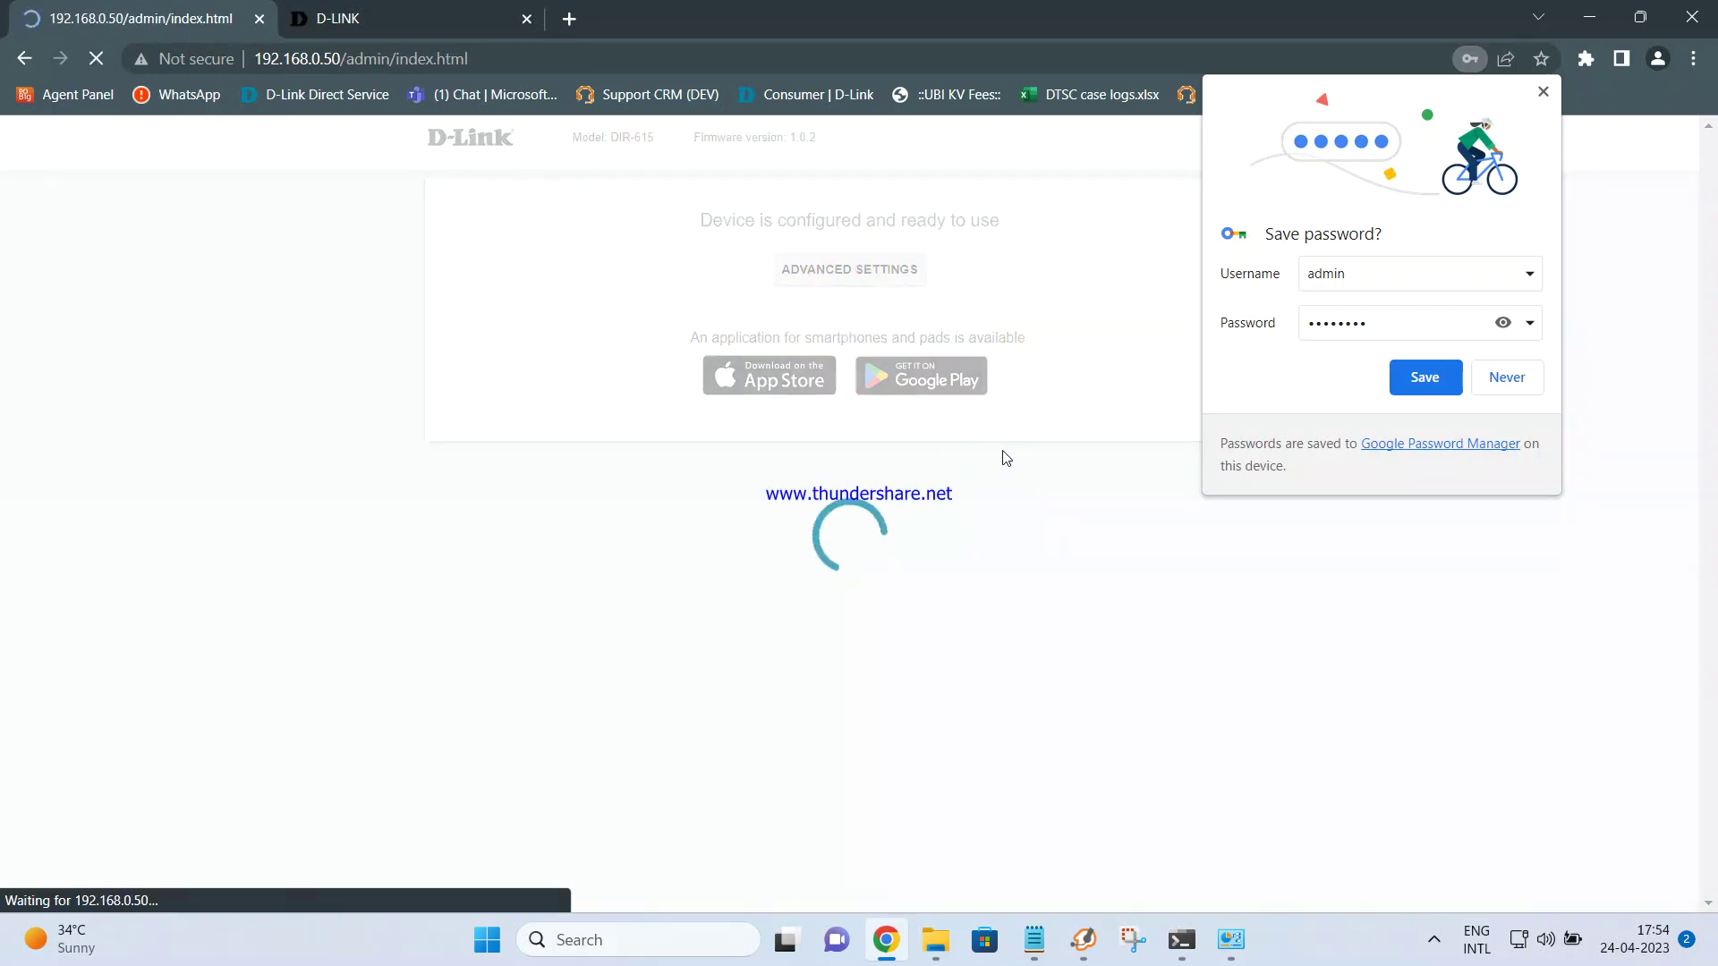
left_click(1543, 92)
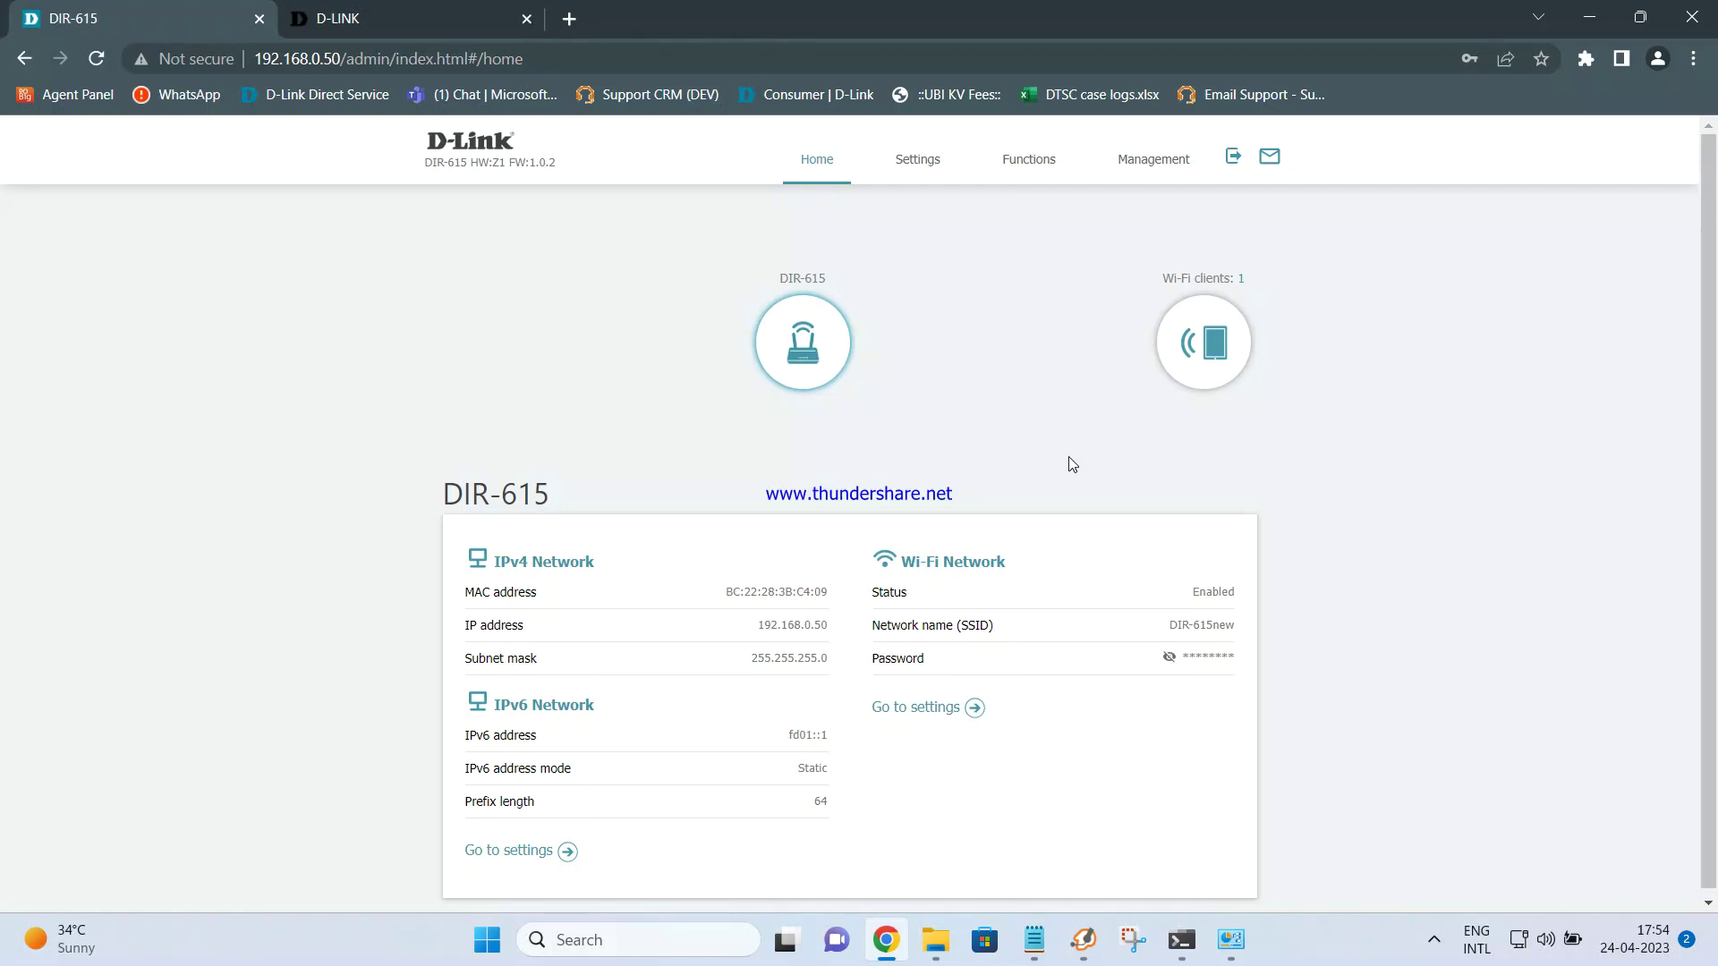
left_click(915, 164)
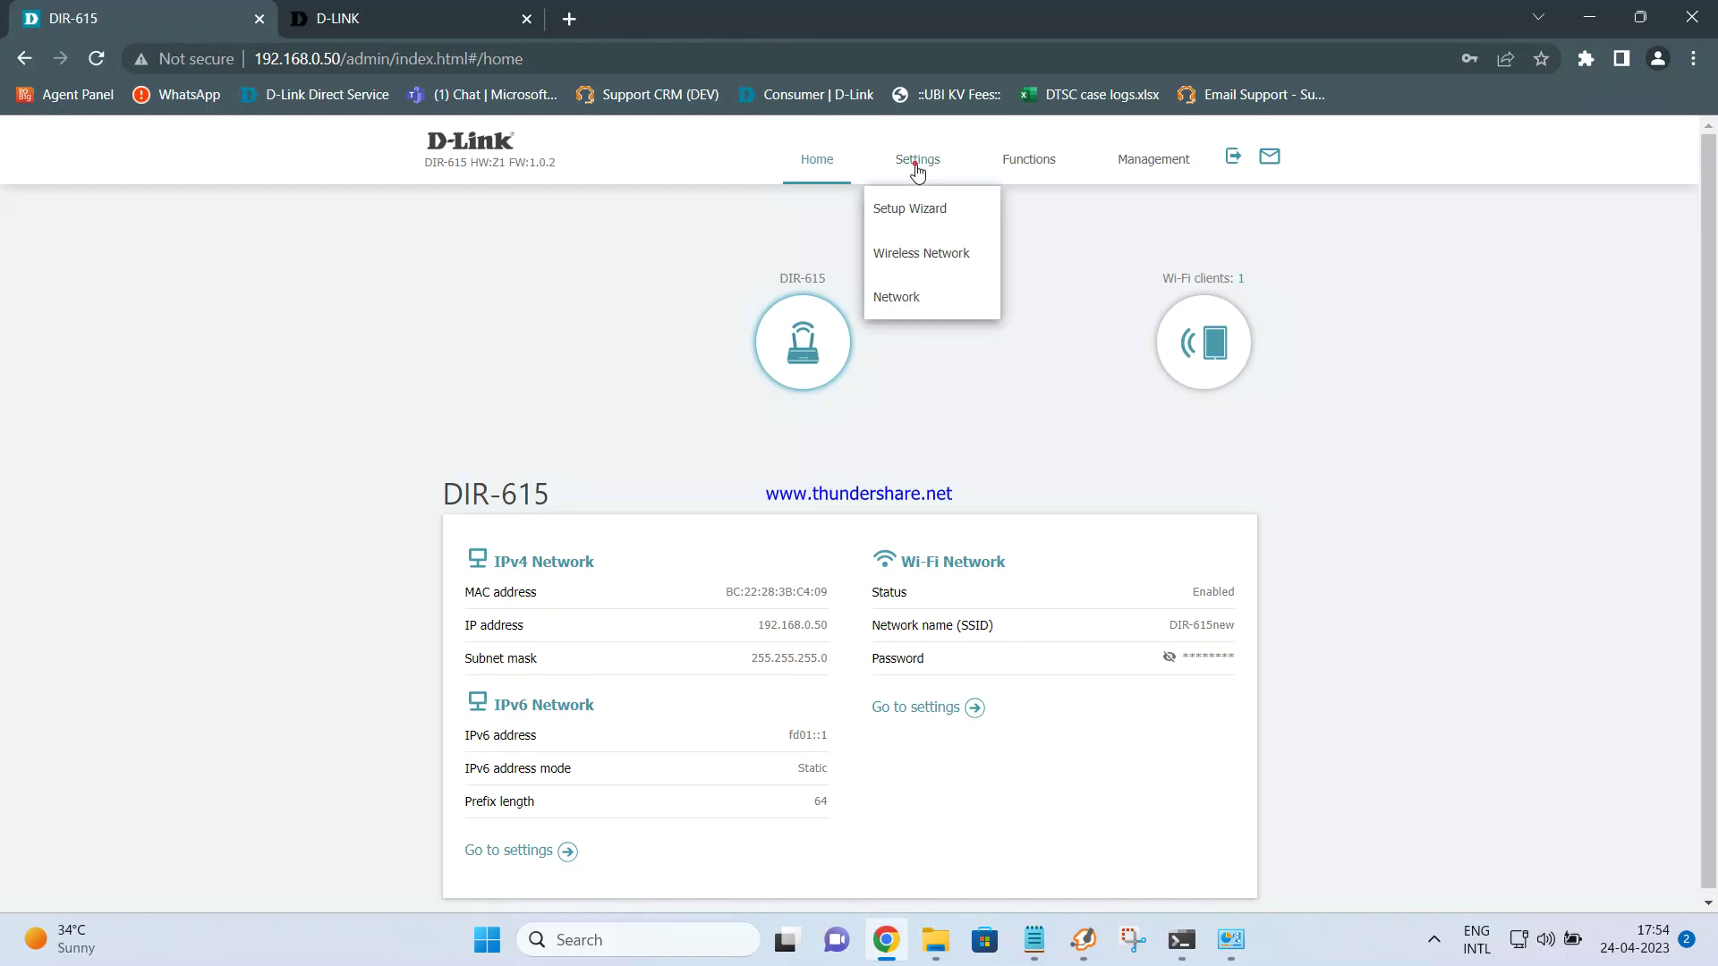
left_click(919, 256)
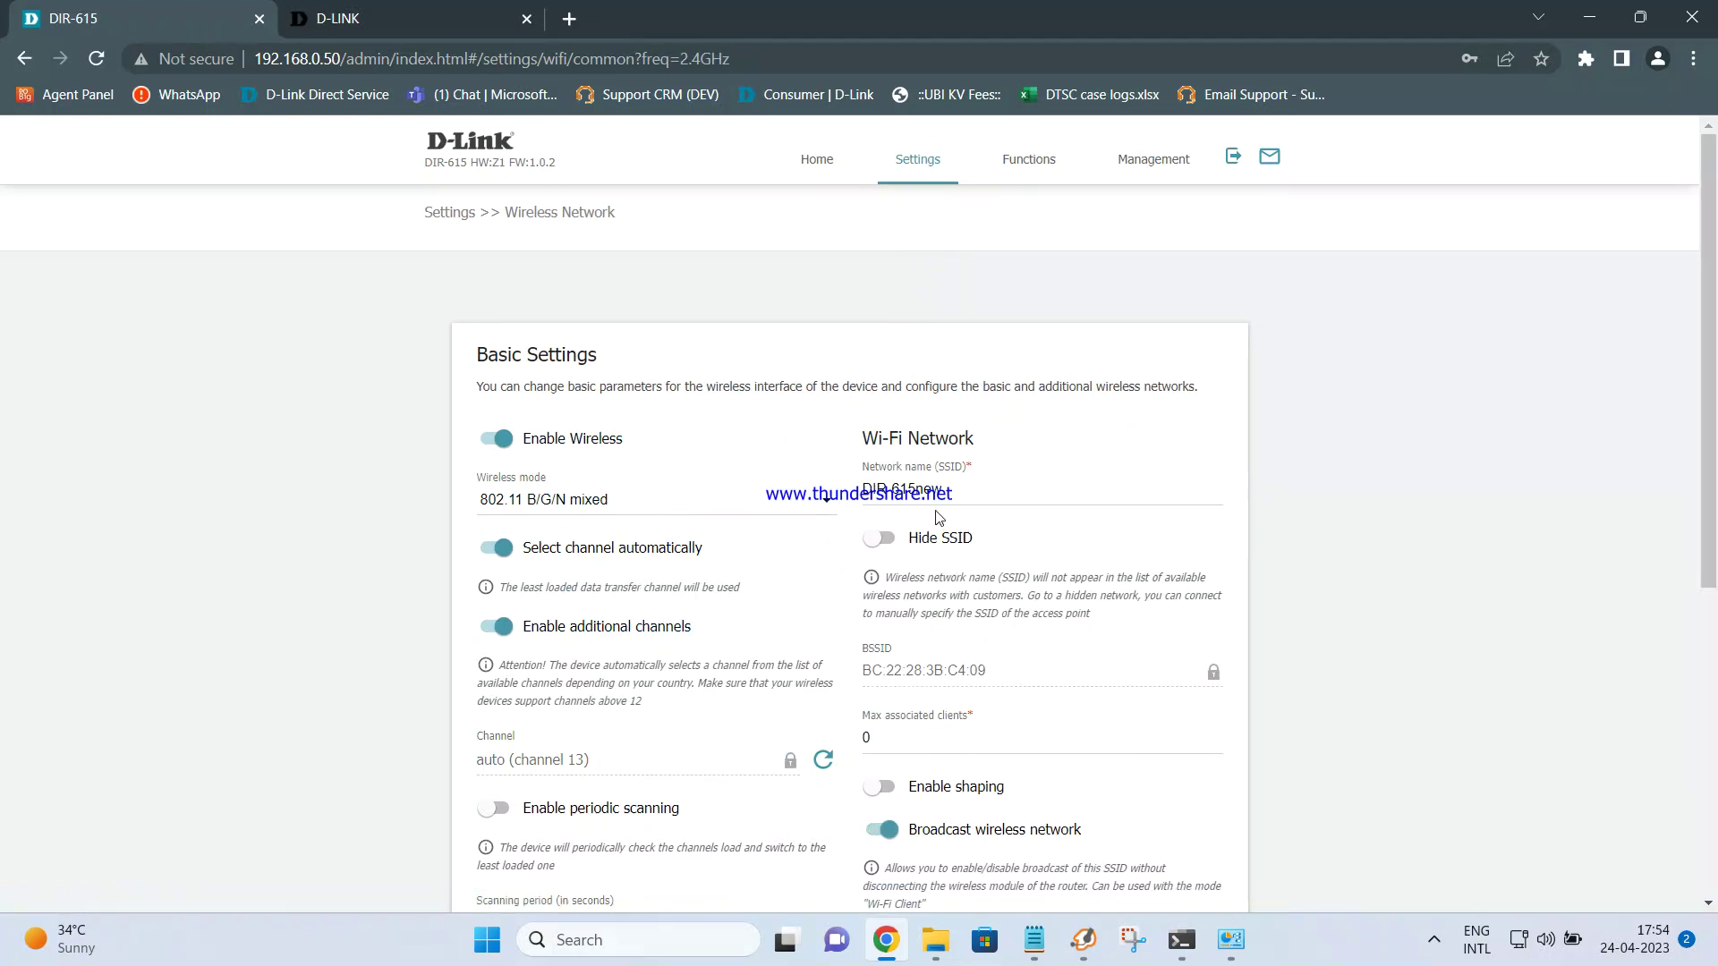
scroll(939, 523, "down", 4)
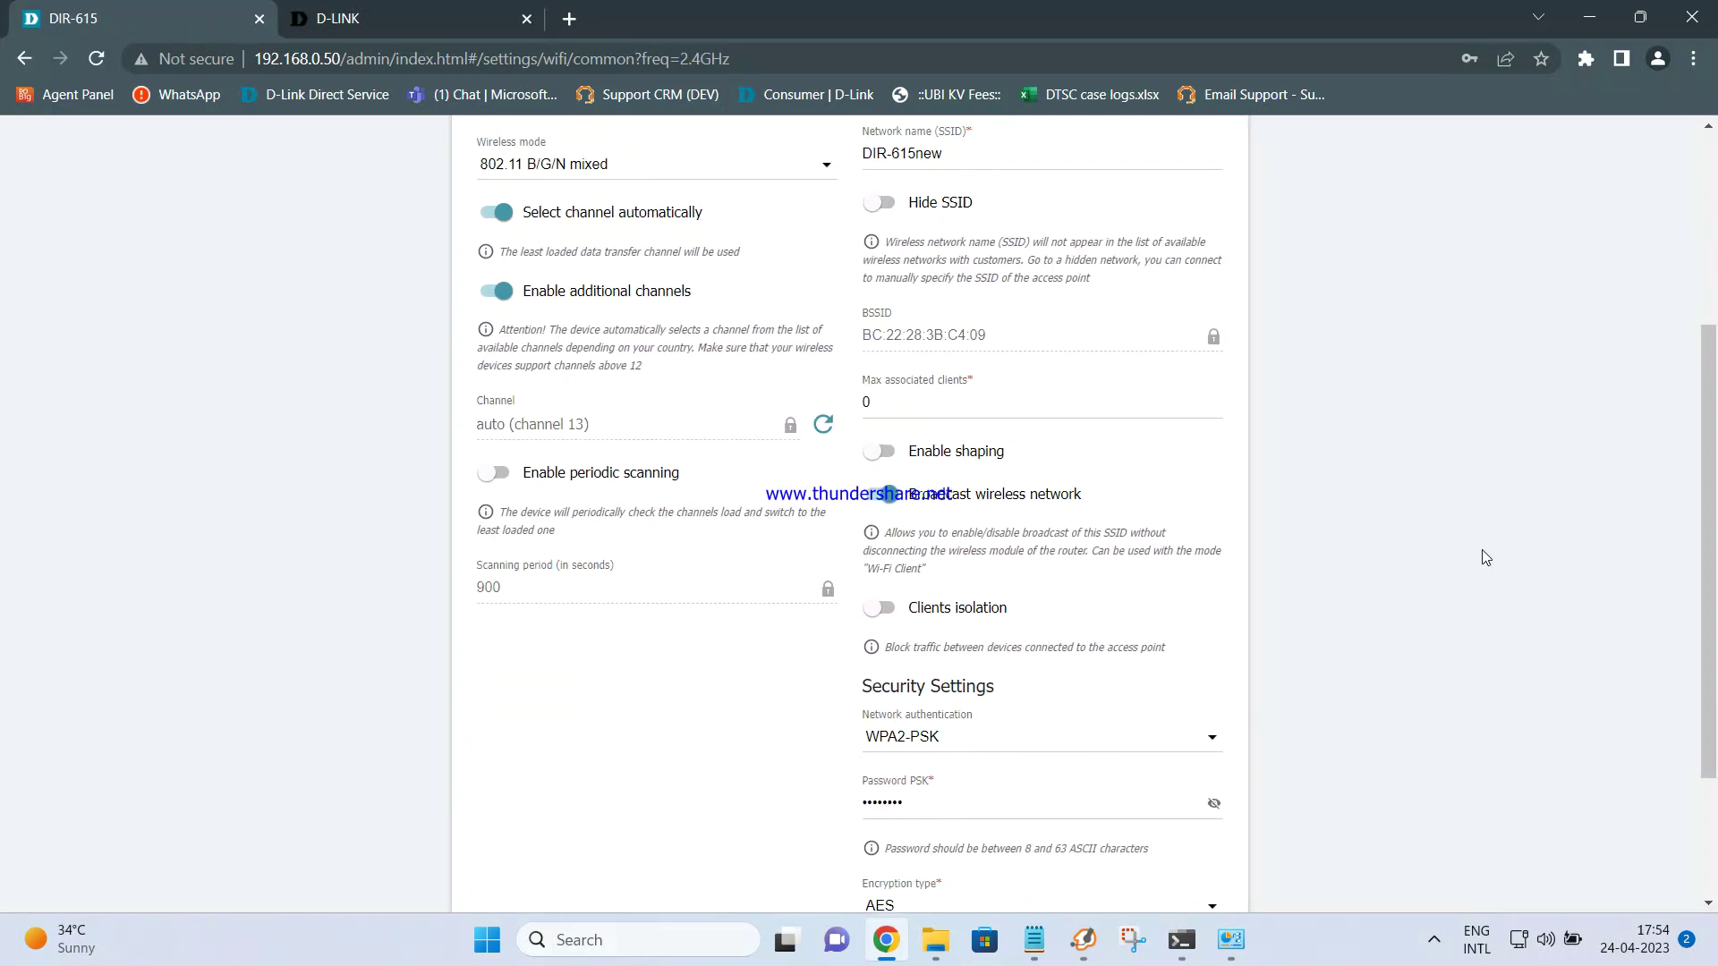
scroll(1482, 549, "up", 4)
left_click(815, 170)
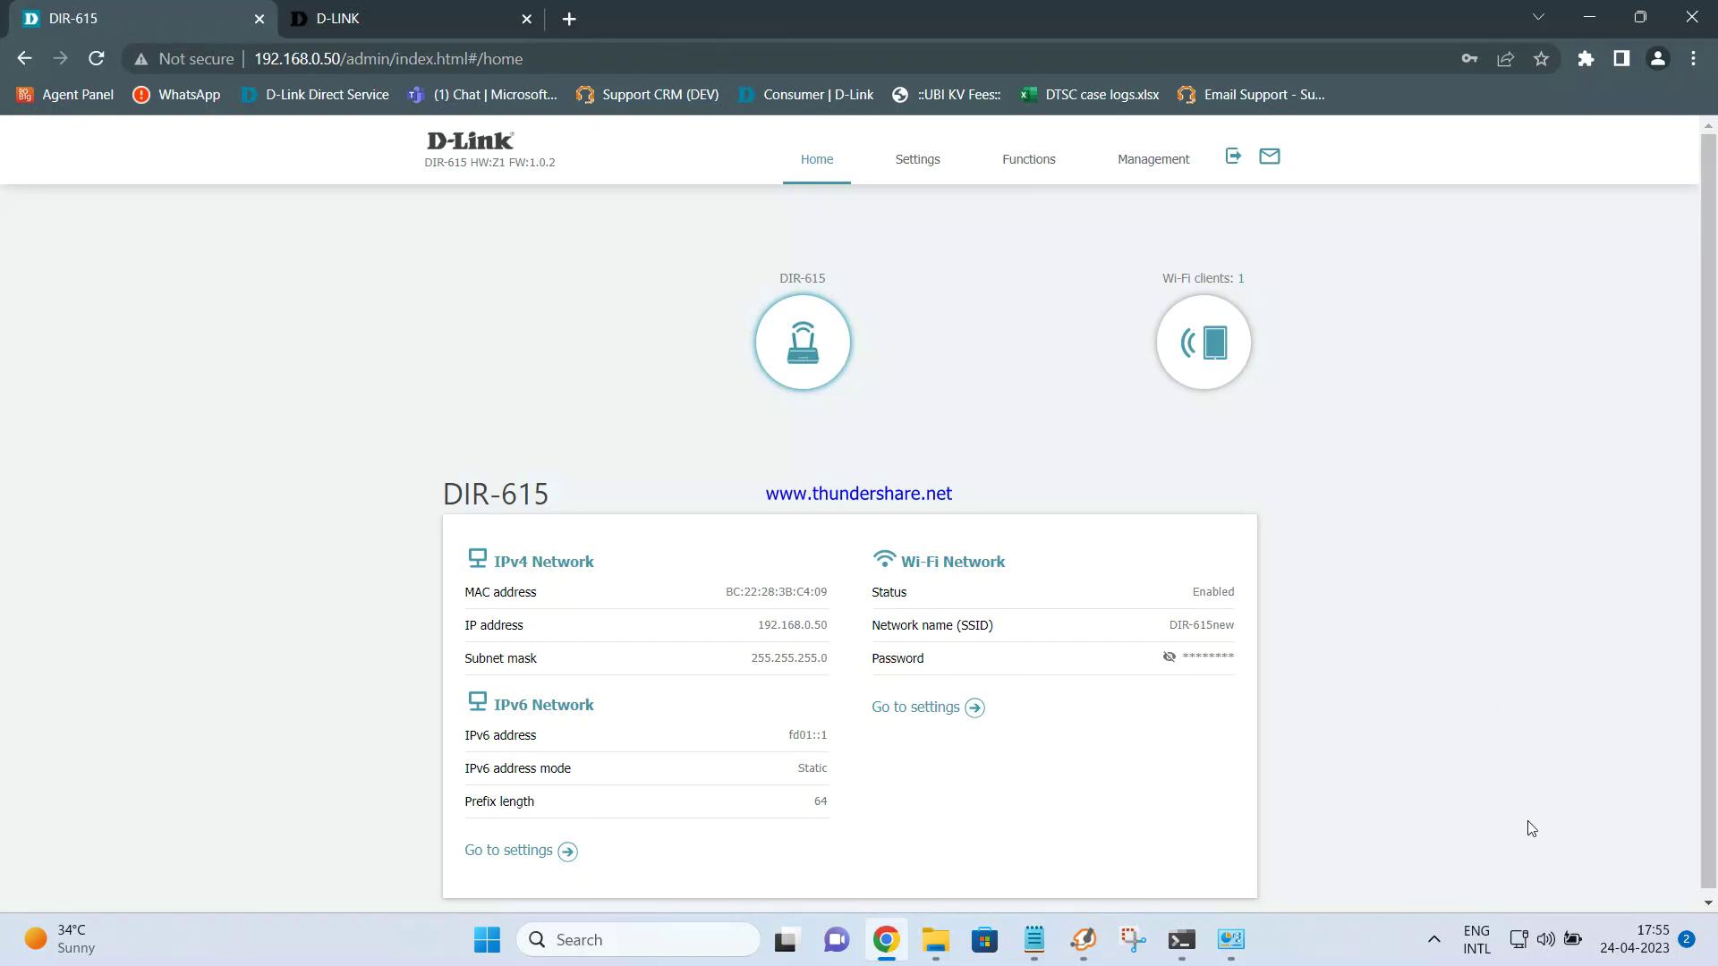
Check the Wi-Fi and Ethernet status to confirm IPv4 Internet connectivity on DIR-615new and Ethernet
left_click(1532, 938)
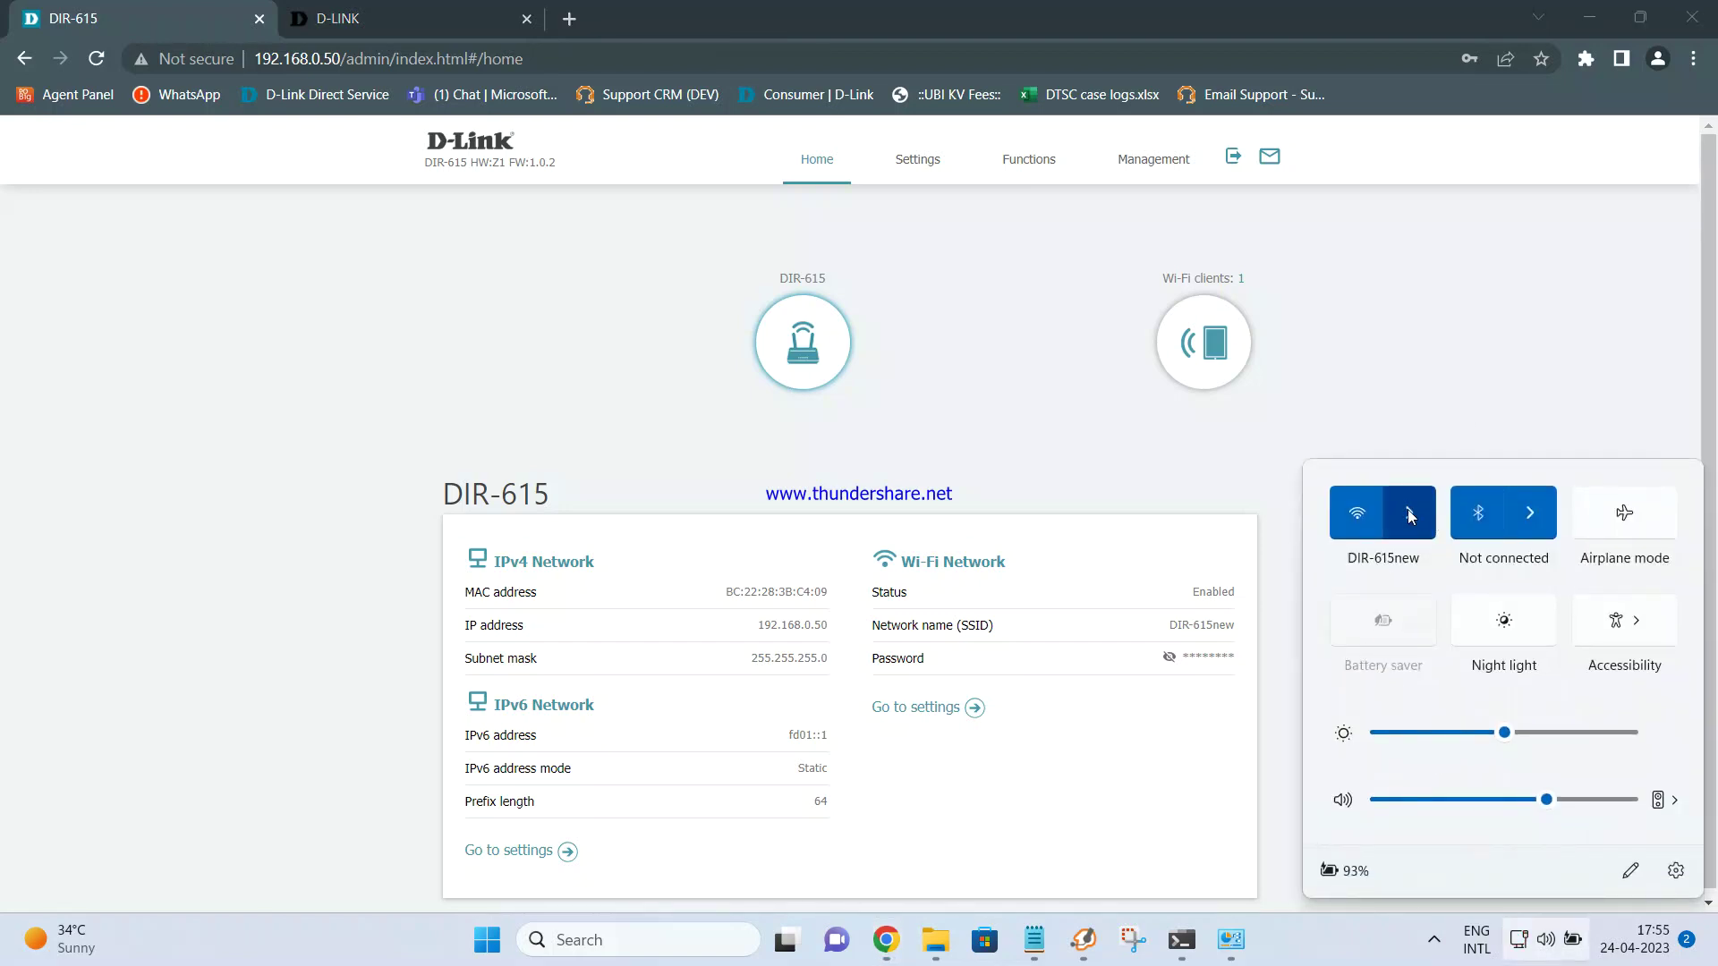
left_click(1235, 936)
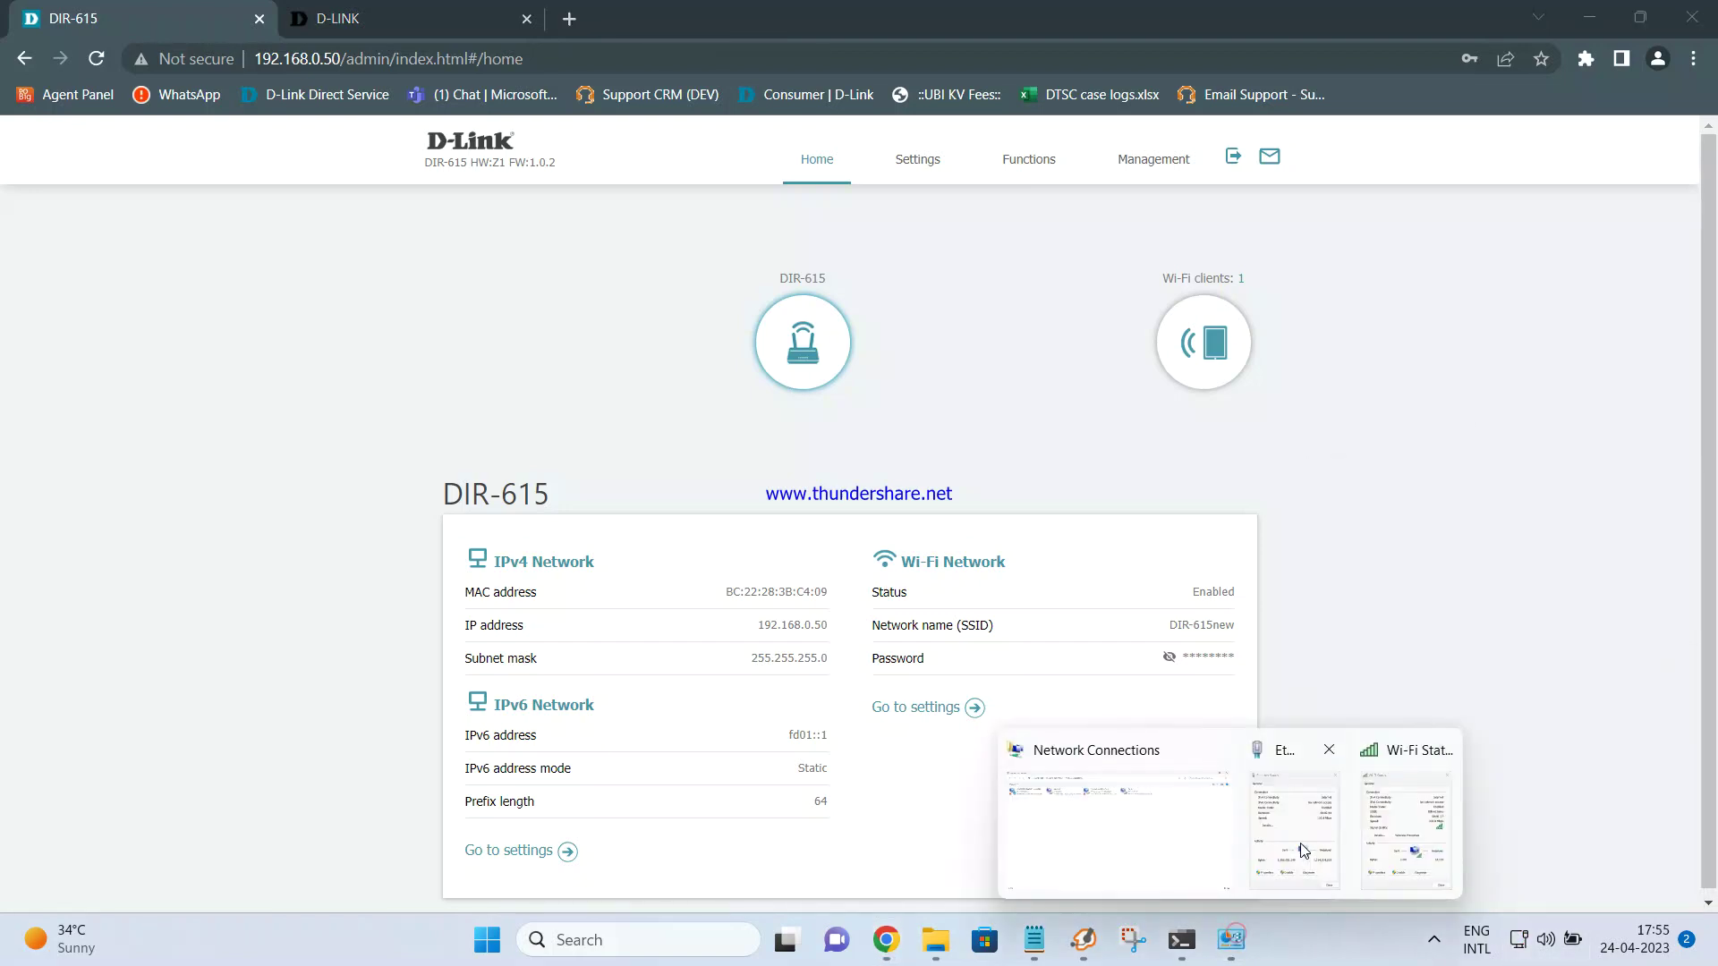
mouse_move(1235, 945)
left_click(1432, 787)
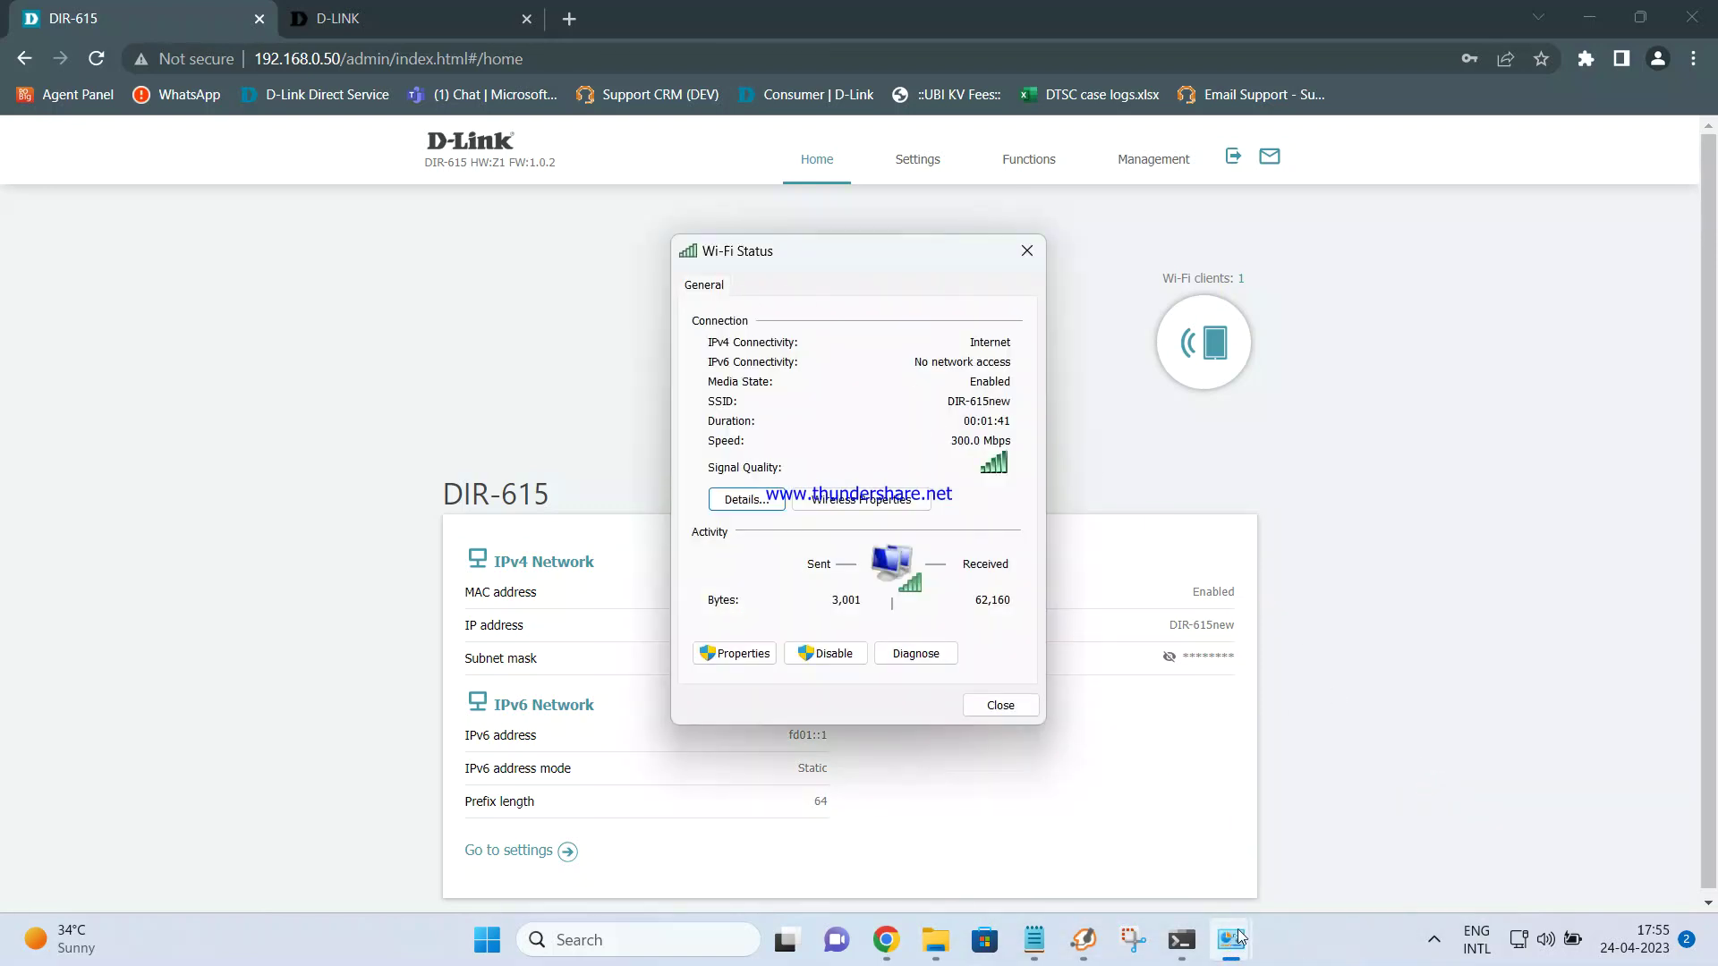
left_click(1195, 832)
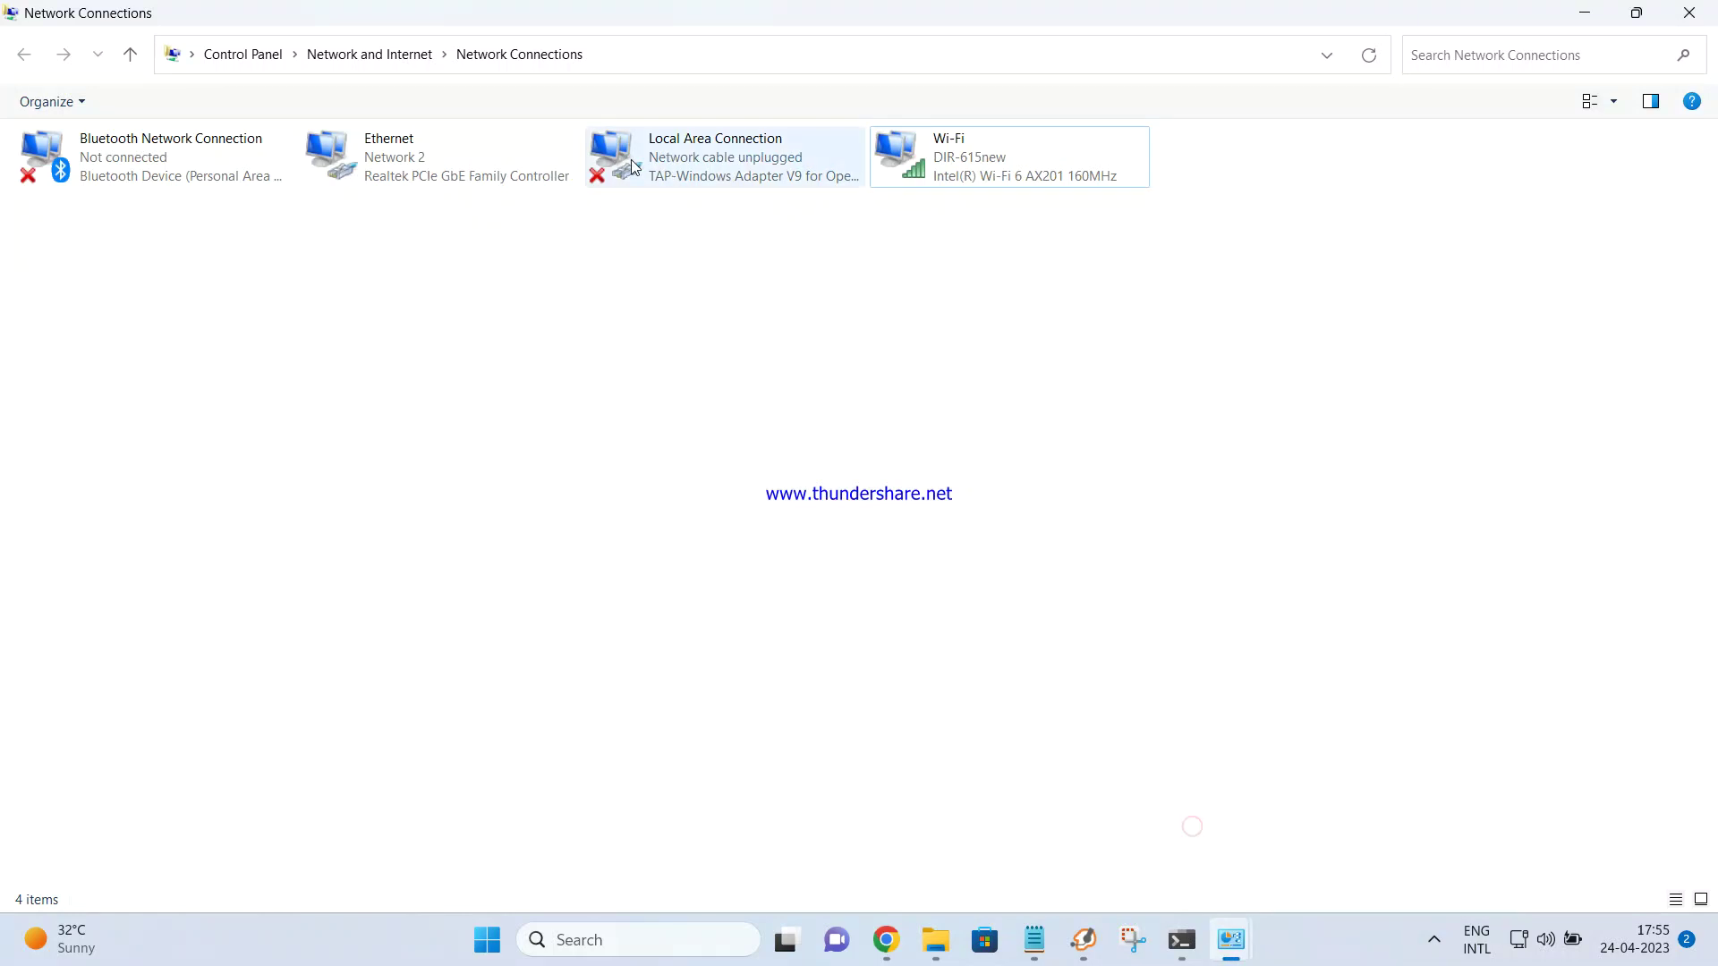
double_click(421, 158)
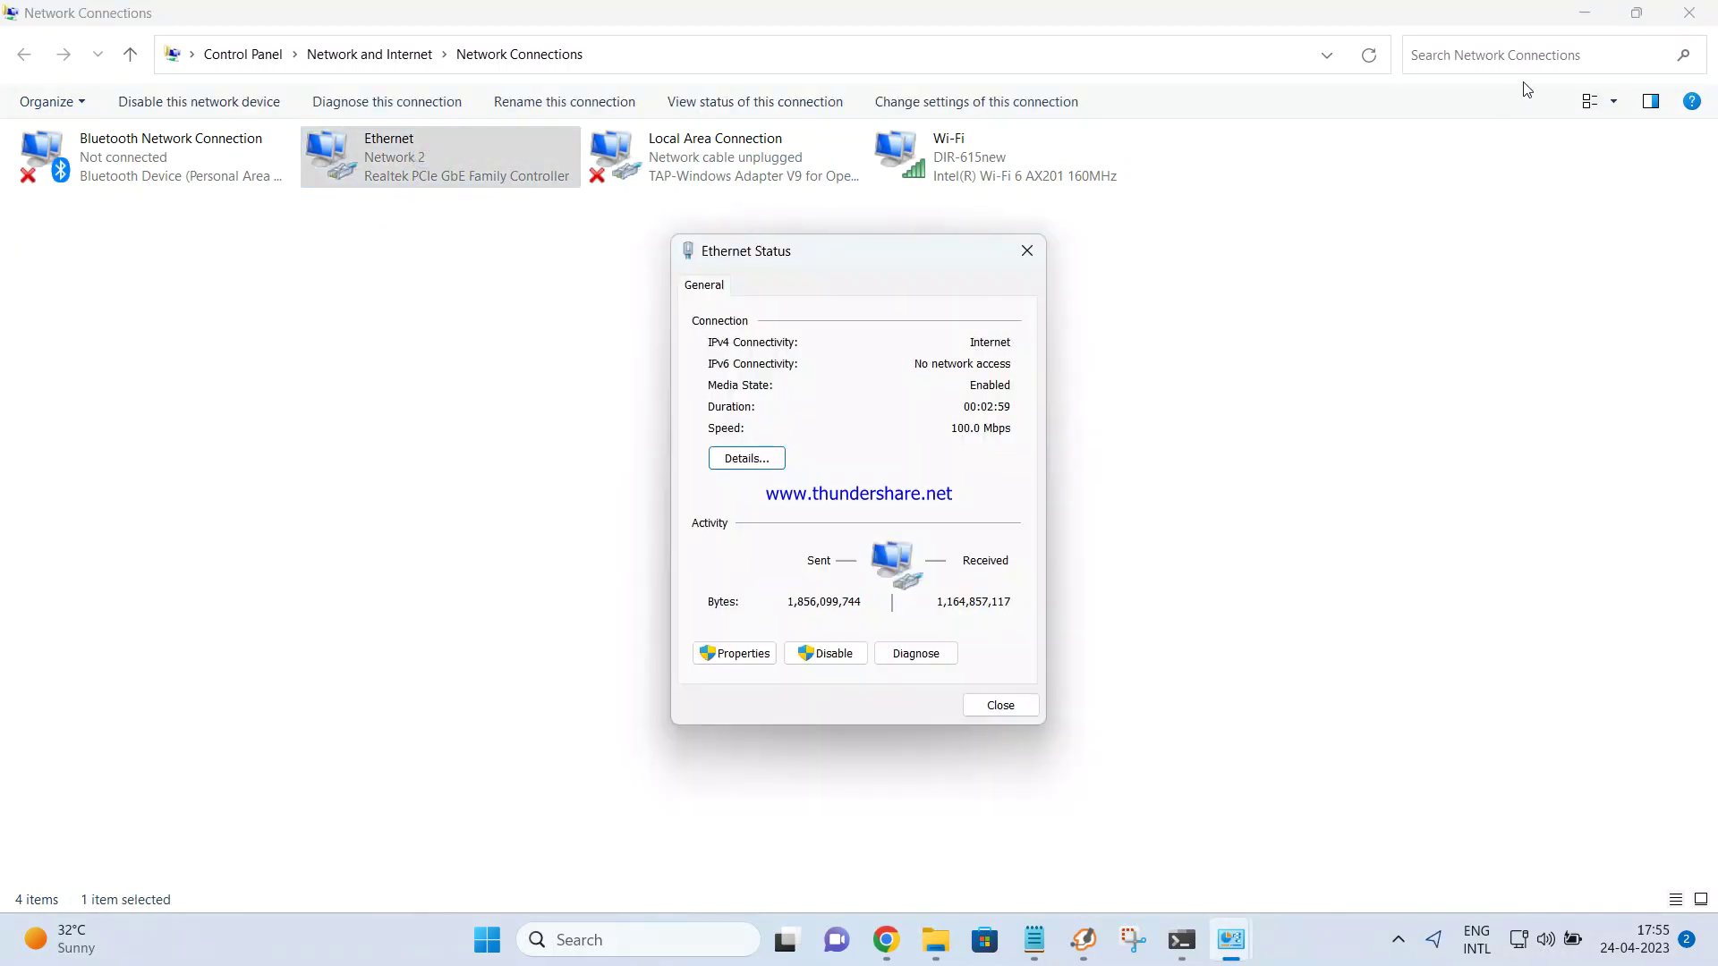
Minimize Network Connections and close both the Ethernet and Wi-Fi status windows
left_click(1589, 16)
left_click(1589, 16)
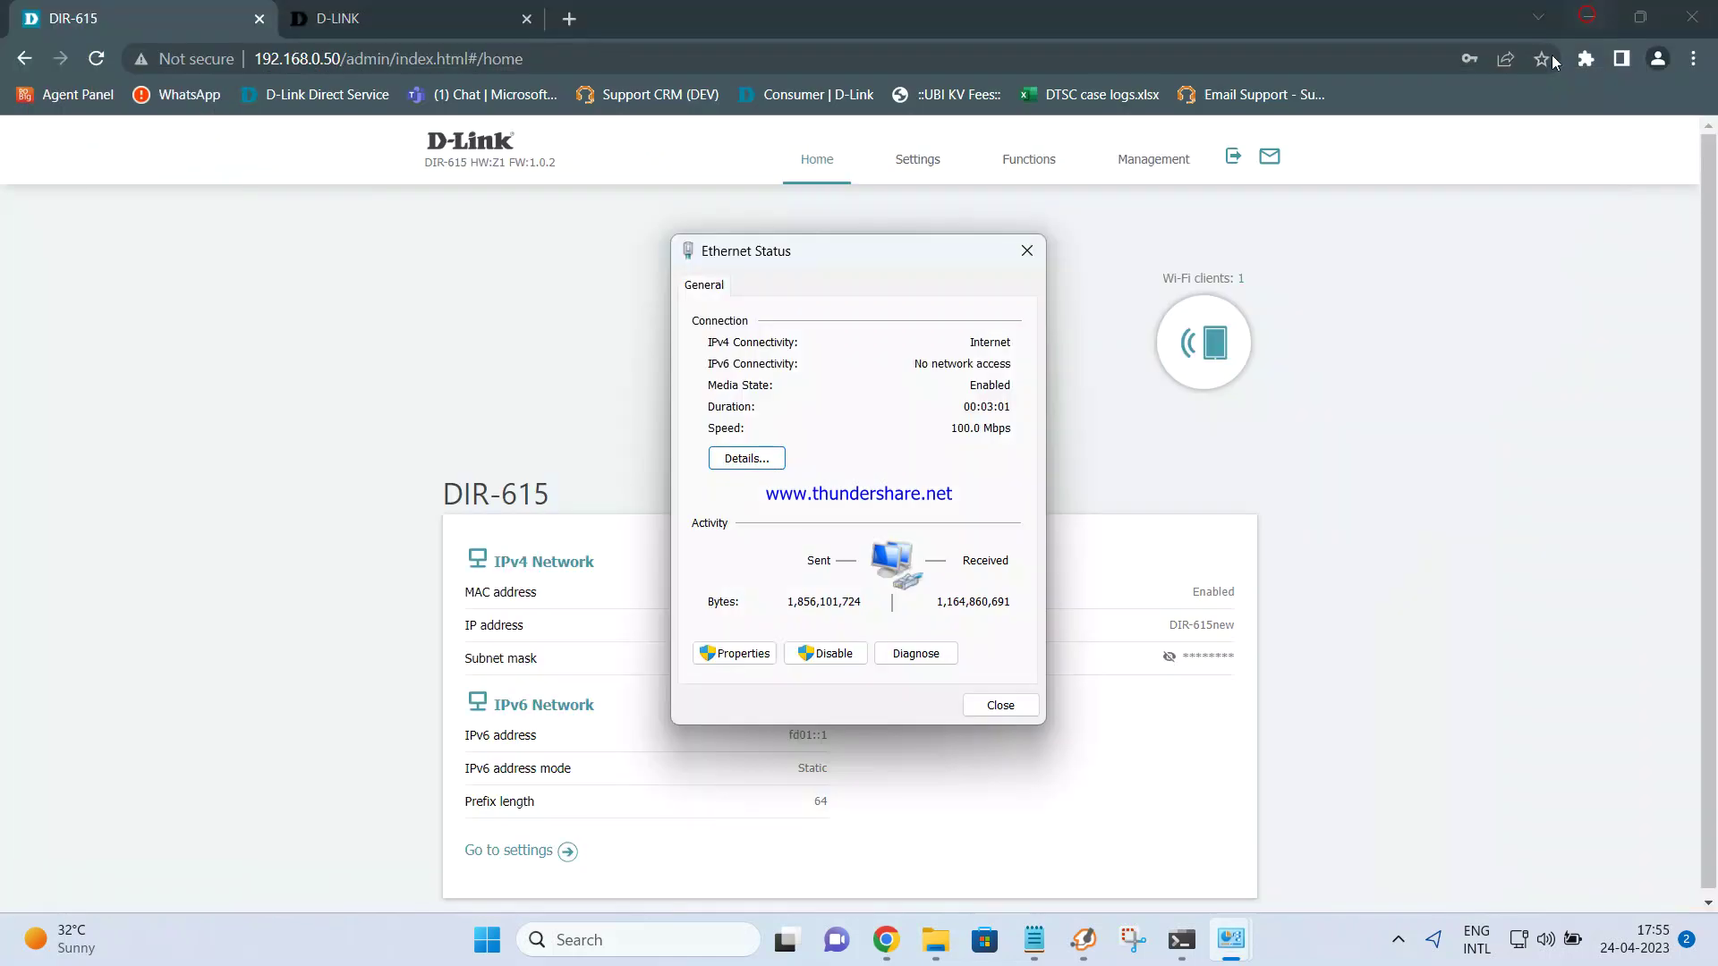
left_click(1024, 255)
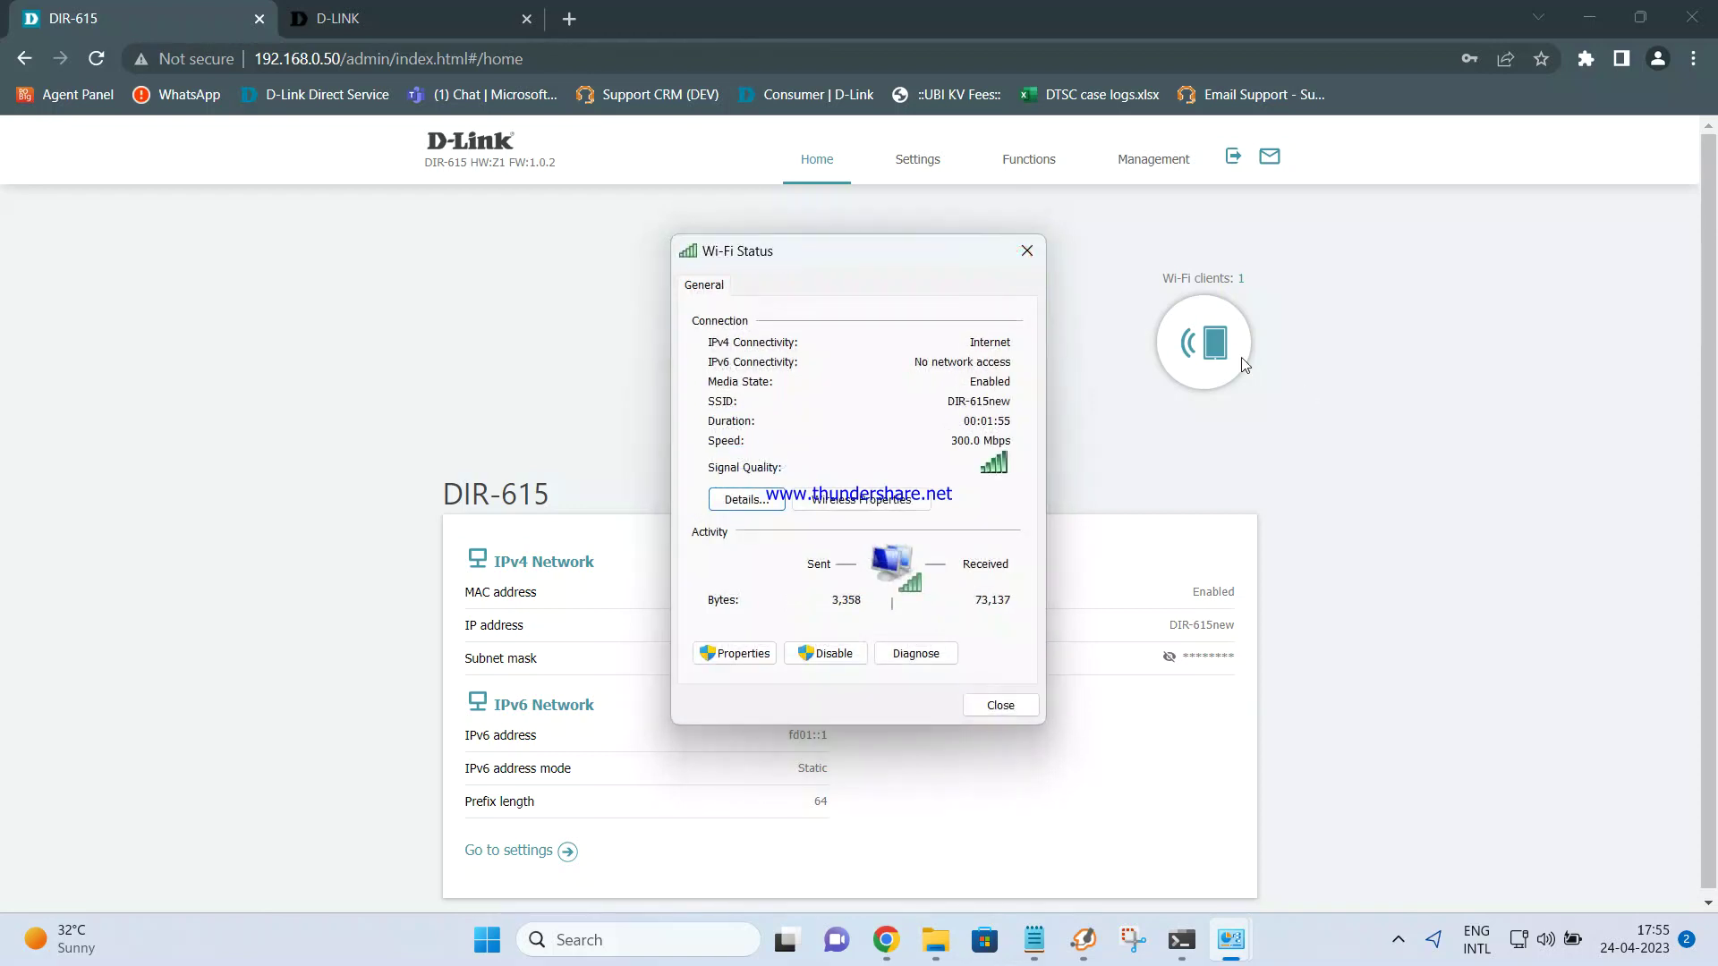
left_click(1026, 256)
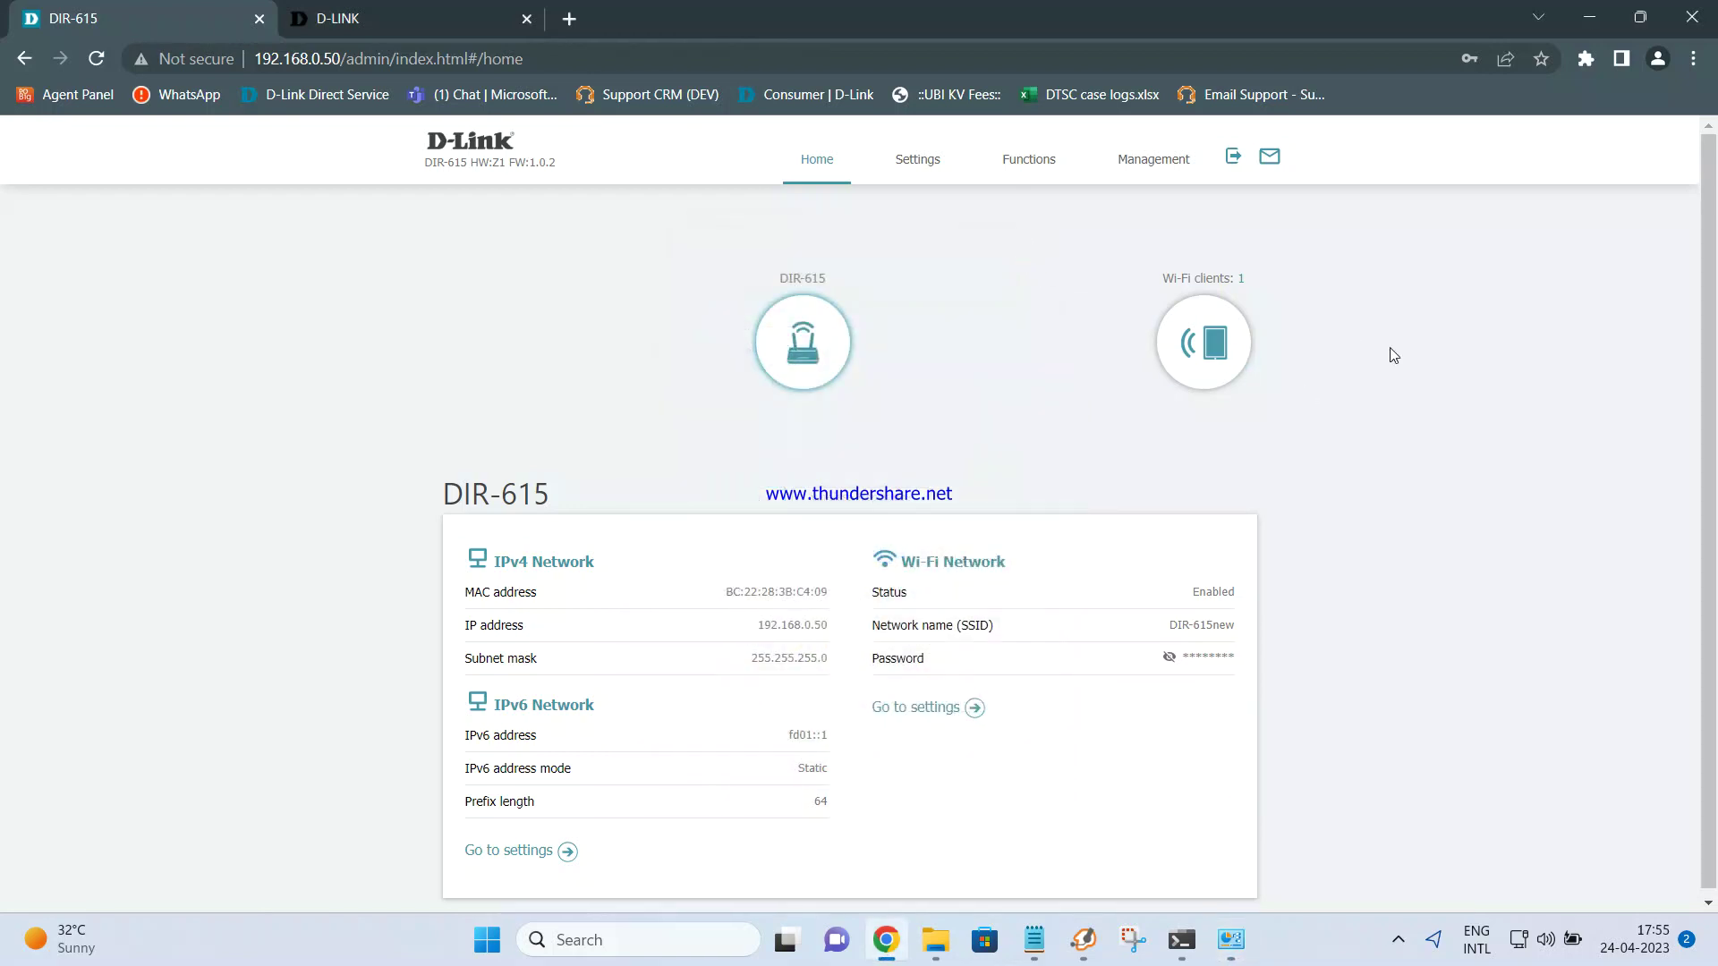